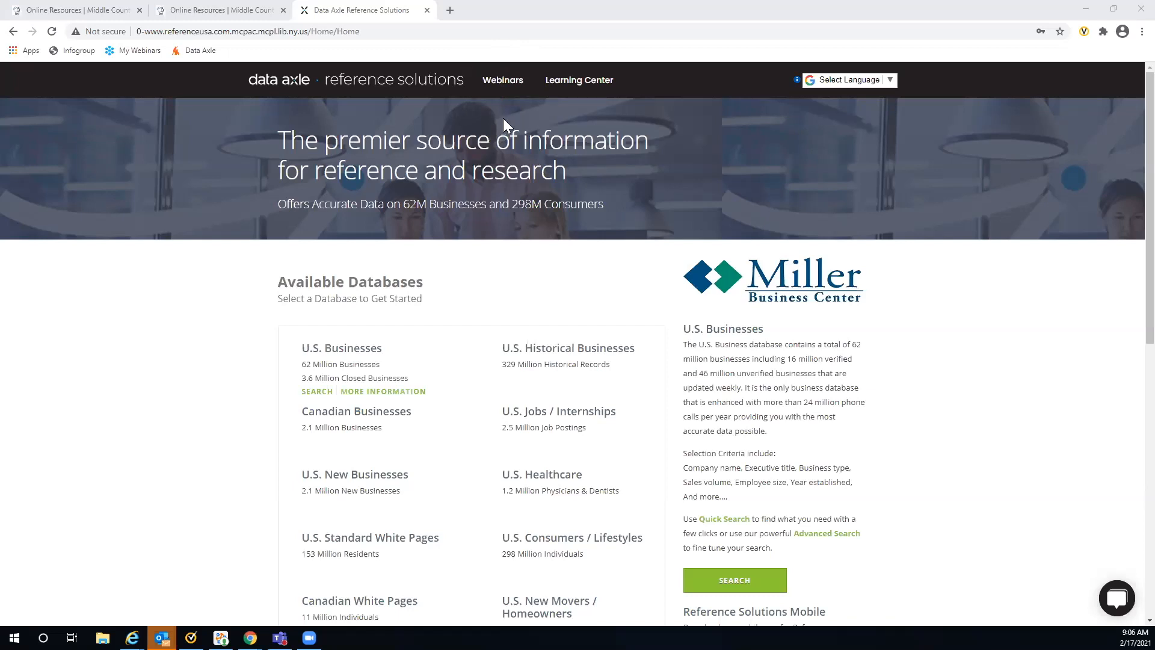
Open the Learning Center and look over its contact options and resource categories.
{"action": "left_click", "coordinate": [569, 84]}
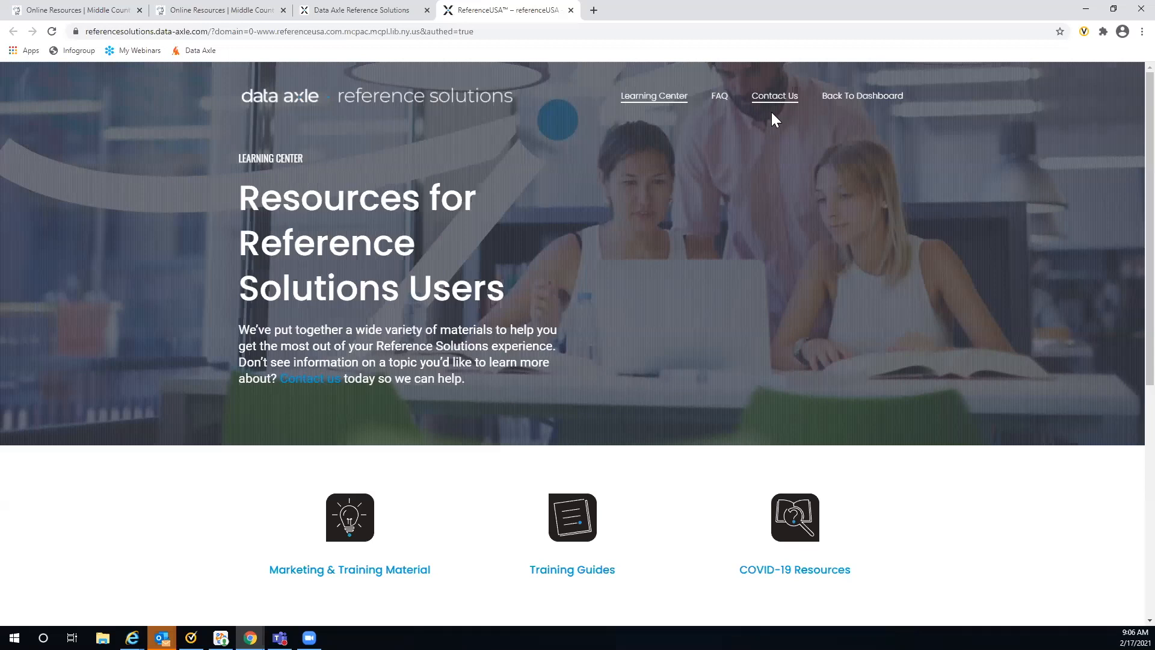
{"action": "scroll", "coordinate": [670, 280], "scroll_direction": "down", "scroll_amount": 1}
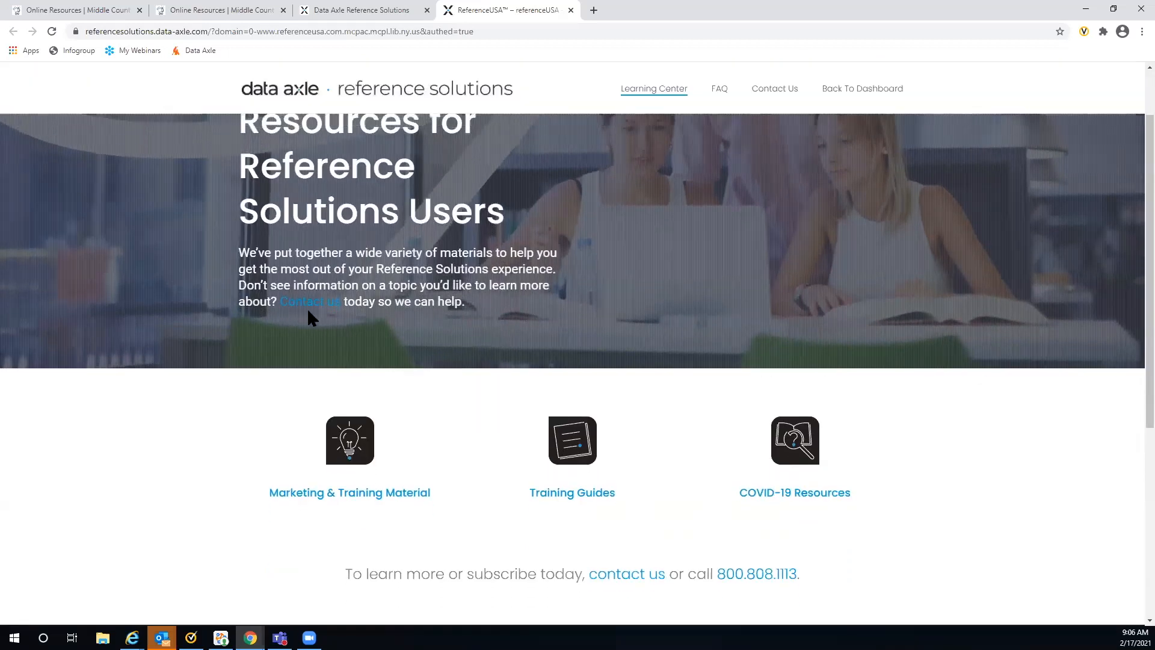
{"action": "scroll", "coordinate": [669, 506], "scroll_direction": "down", "scroll_amount": 2}
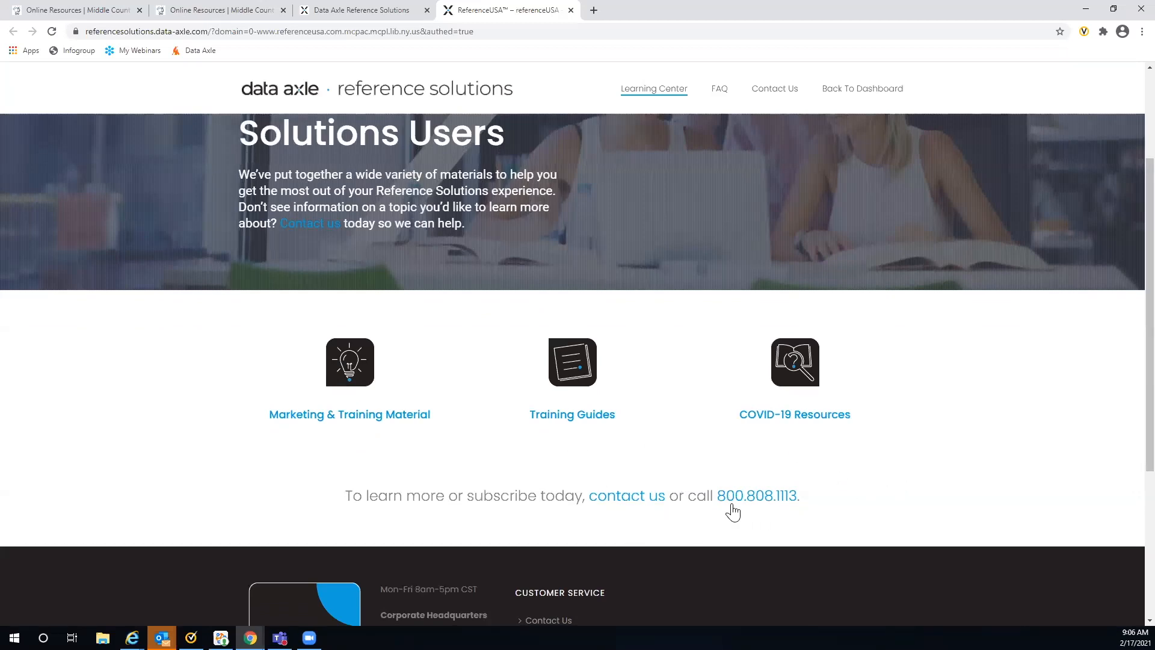
{"action": "scroll", "coordinate": [964, 429], "scroll_direction": "up", "scroll_amount": 1}
{"action": "scroll", "coordinate": [963, 429], "scroll_direction": "up", "scroll_amount": 2}
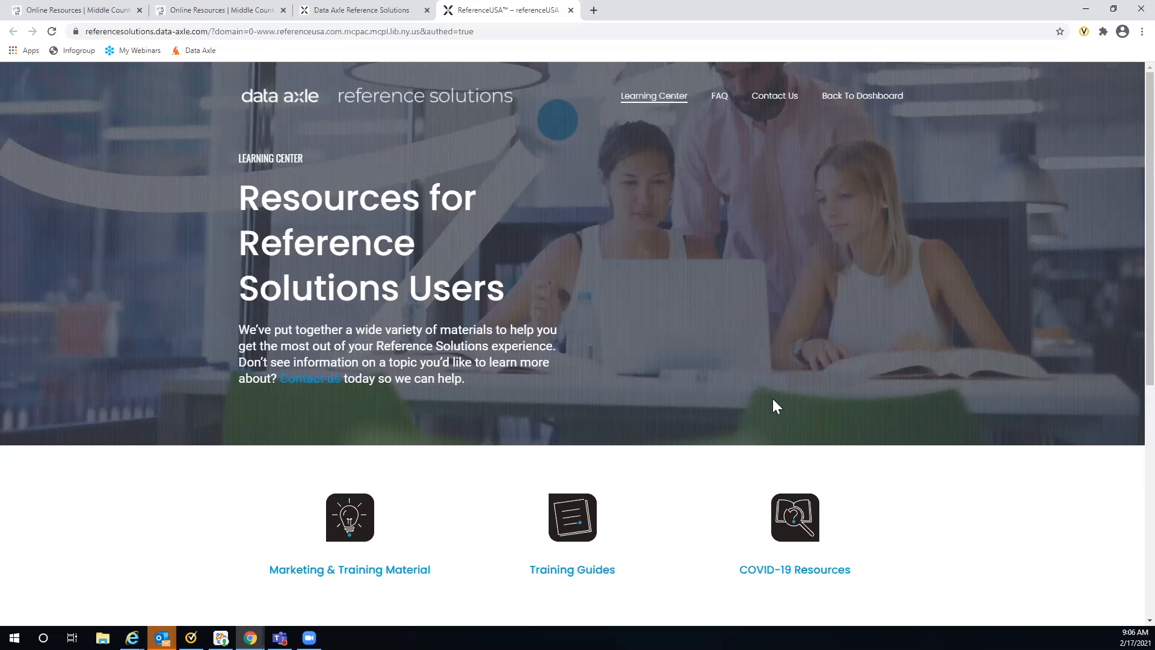
{"action": "scroll", "coordinate": [467, 484], "scroll_direction": "down", "scroll_amount": 3}
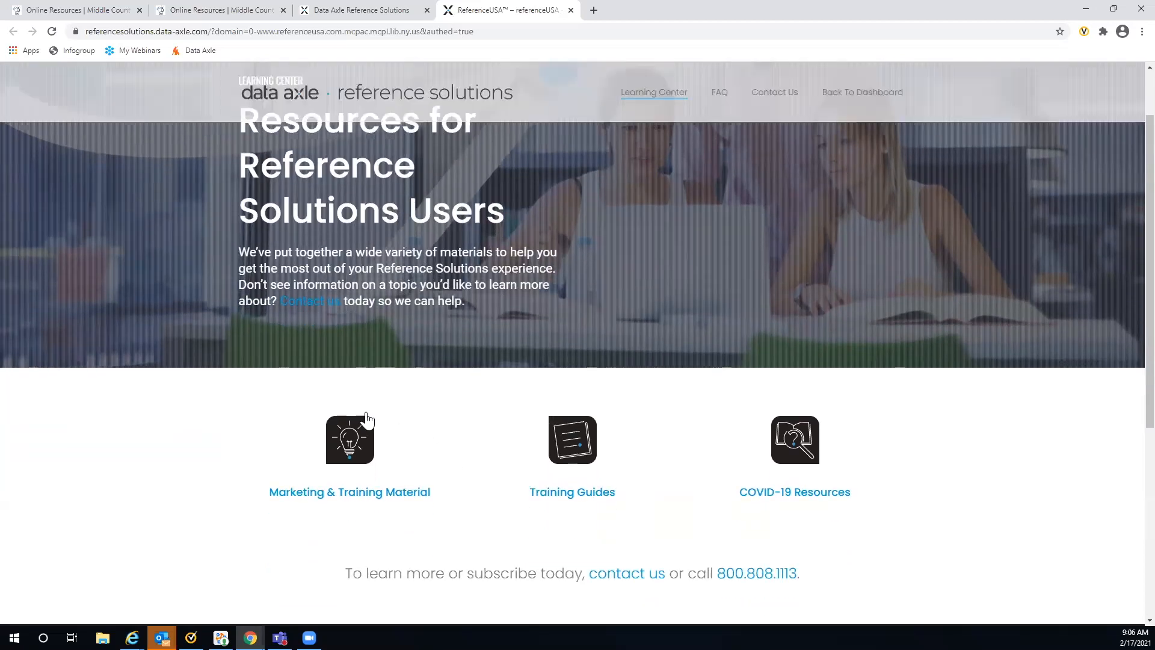
Open the Marketing & Training Material page and review its downloadable bookmarks, flyers and database overviews.
{"action": "left_click", "coordinate": [379, 421]}
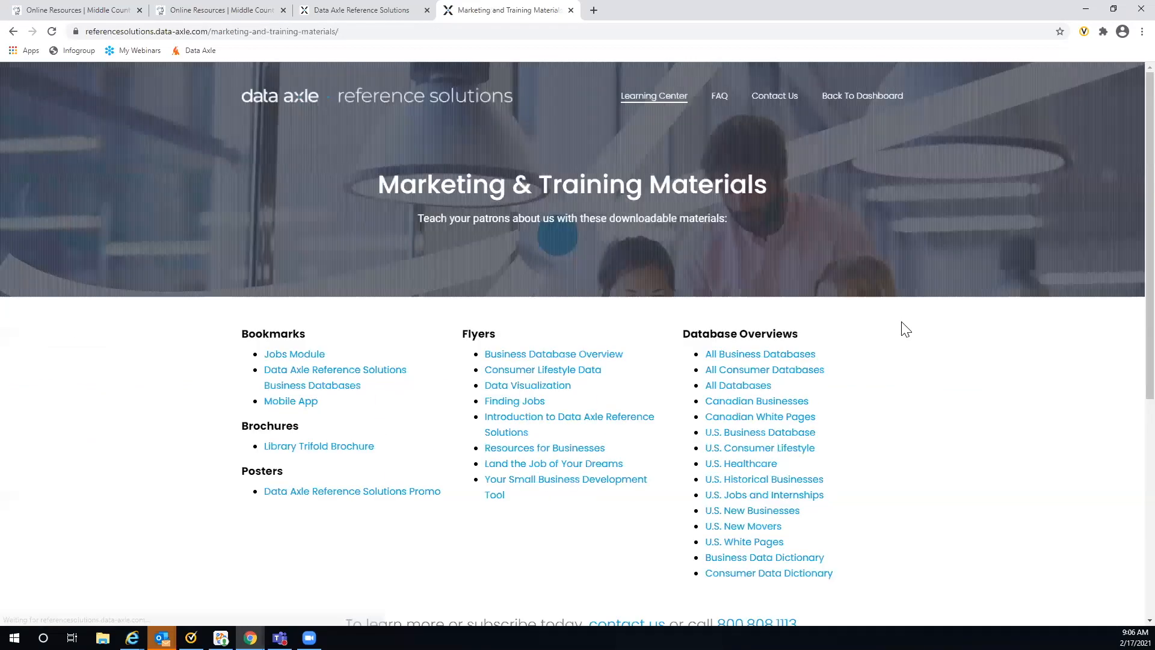
{"action": "scroll", "coordinate": [884, 361], "scroll_direction": "down", "scroll_amount": 2}
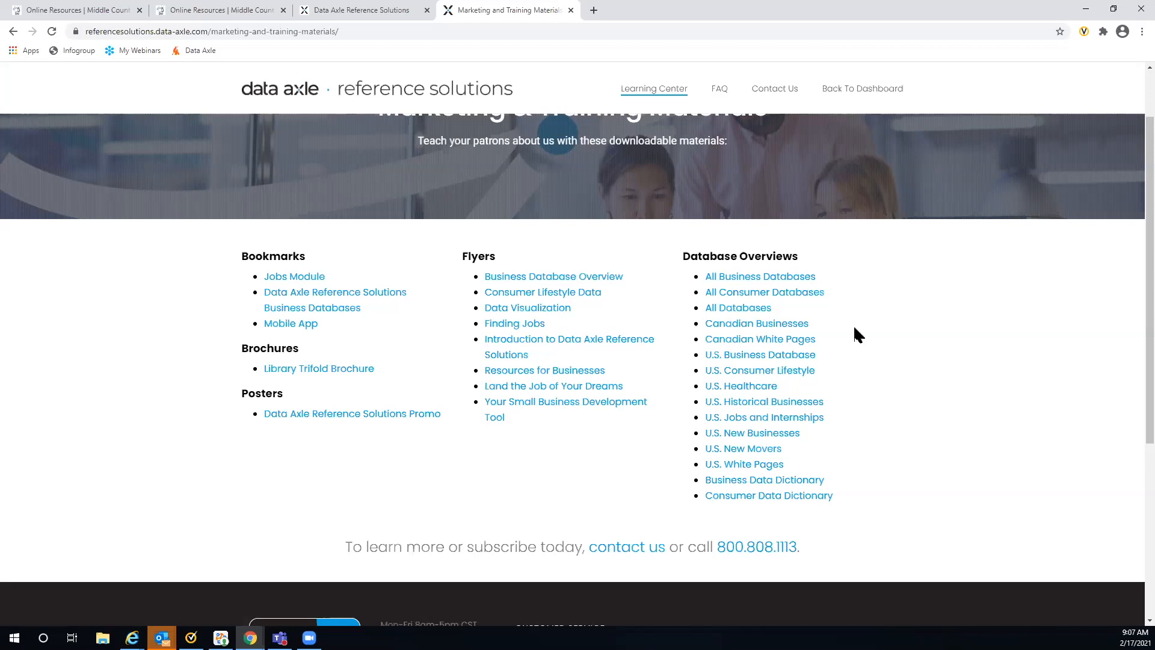
{"action": "scroll", "coordinate": [854, 328], "scroll_direction": "up", "scroll_amount": 2}
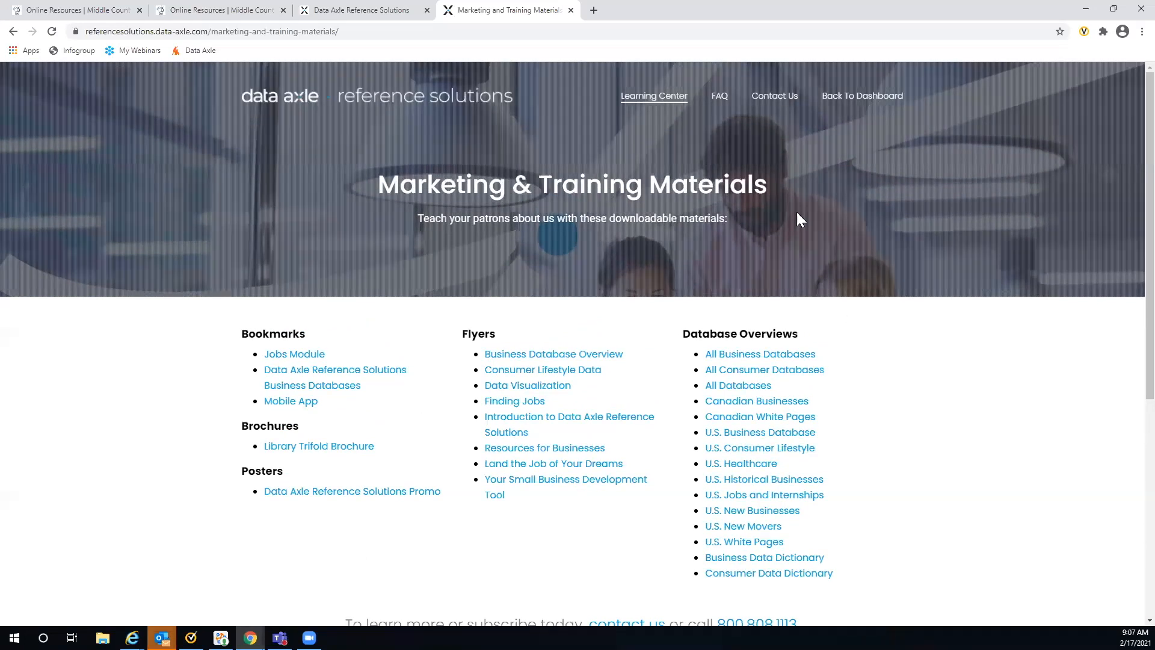
Return to the dashboard and view the Personal Accounts section with its log-on and registration options.
{"action": "left_click", "coordinate": [12, 32]}
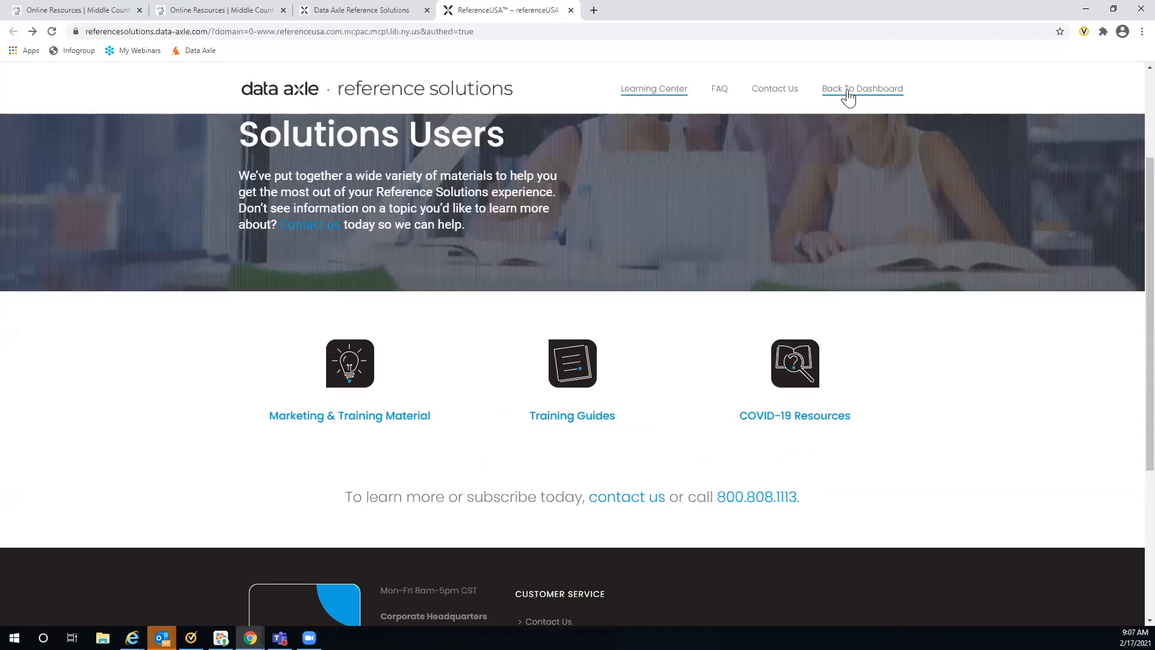
{"action": "left_click", "coordinate": [848, 95]}
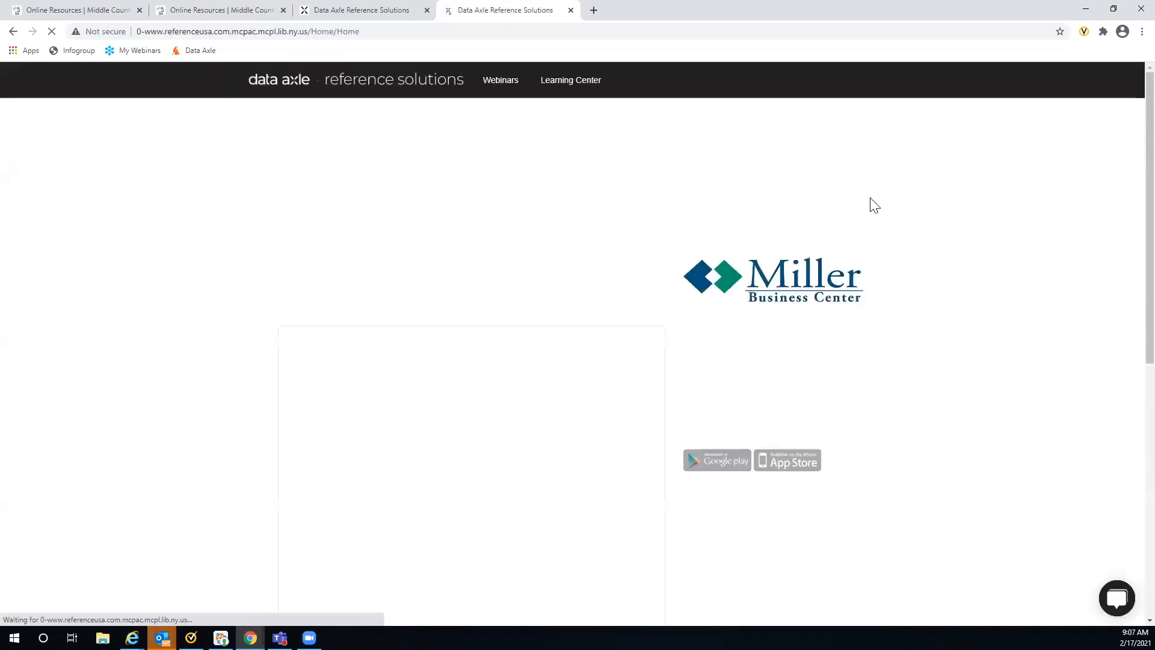
{"action": "scroll", "coordinate": [937, 323], "scroll_direction": "down", "scroll_amount": 3}
{"action": "scroll", "coordinate": [936, 323], "scroll_direction": "down", "scroll_amount": 3}
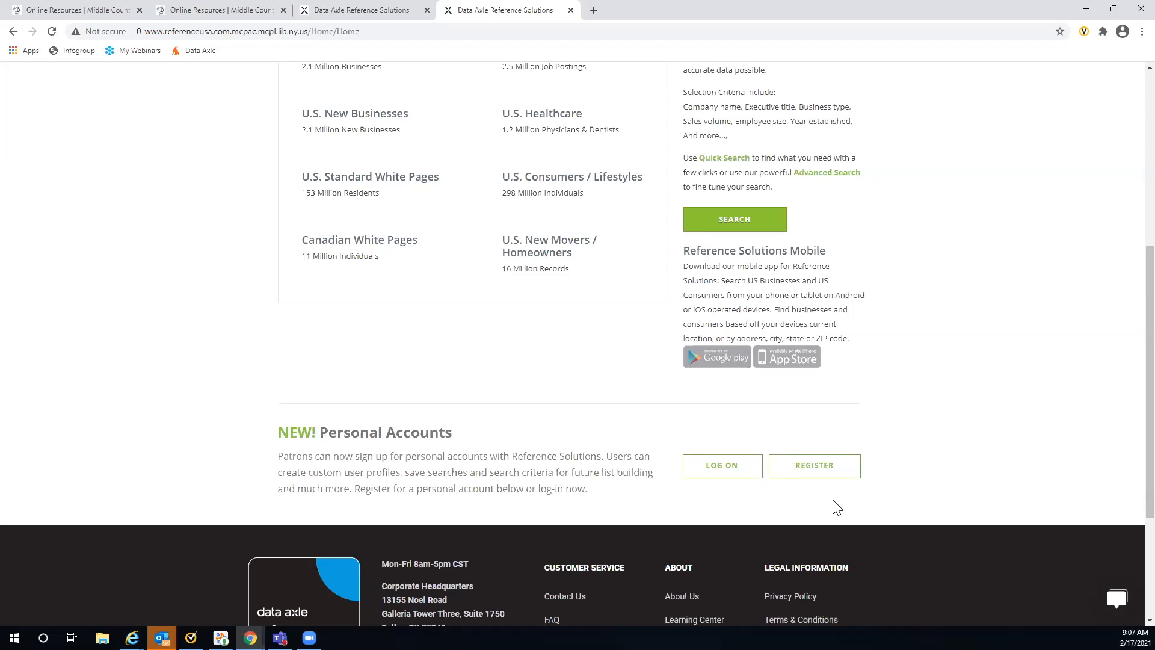
Review the list of available databases, including historical businesses, new businesses and consumer databases.
{"action": "scroll", "coordinate": [466, 293], "scroll_direction": "up", "scroll_amount": 1}
{"action": "scroll", "coordinate": [466, 293], "scroll_direction": "up", "scroll_amount": 2}
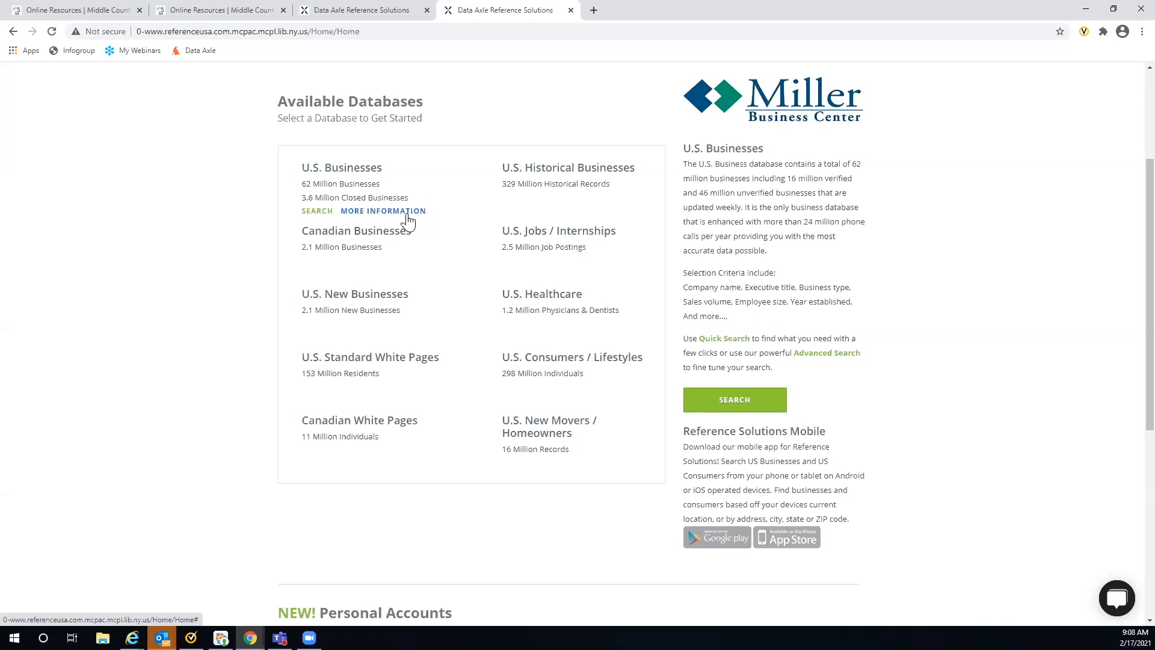
{"action": "mouse_move", "coordinate": [619, 203]}
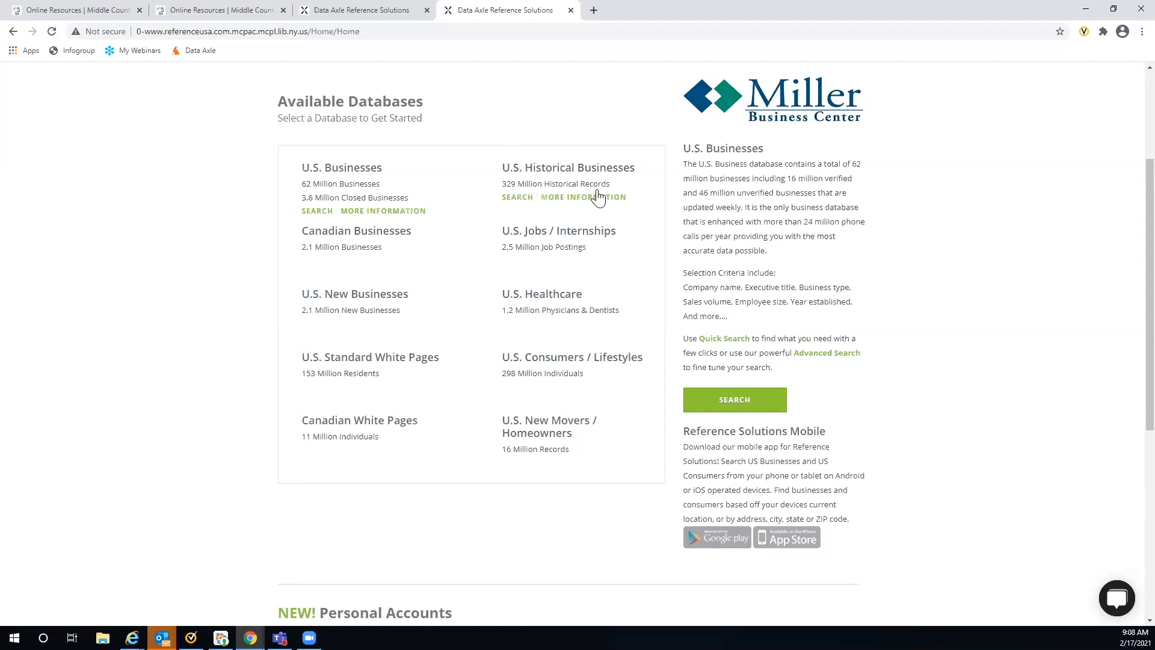
{"action": "mouse_move", "coordinate": [362, 276]}
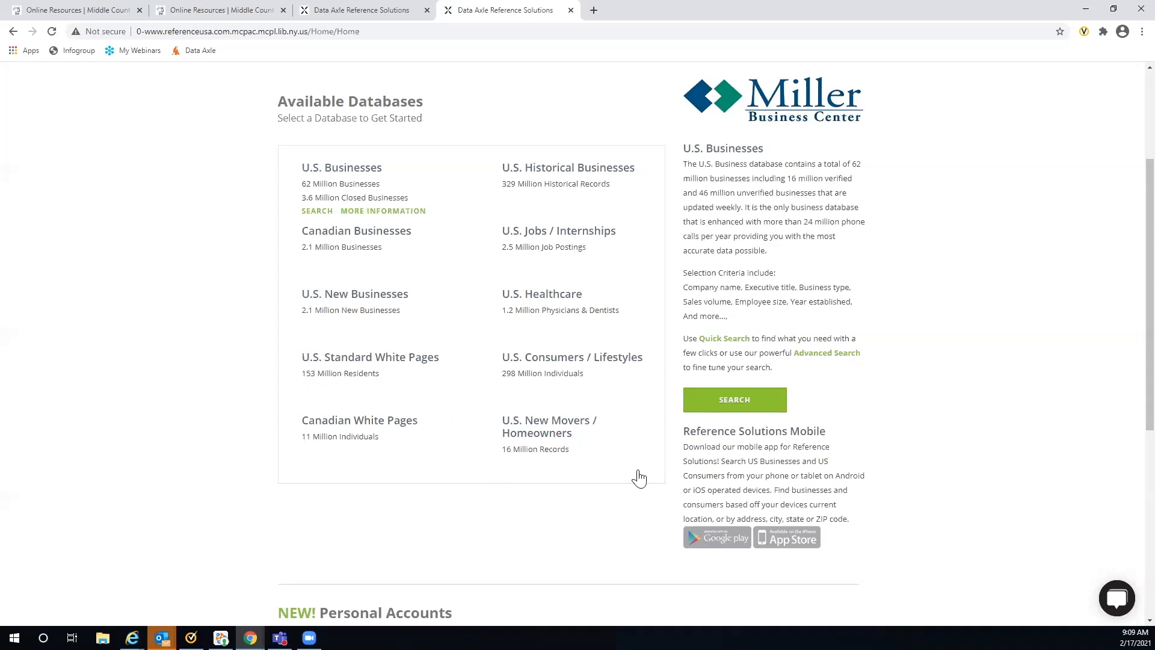
{"action": "mouse_move", "coordinate": [520, 403]}
{"action": "mouse_move", "coordinate": [609, 479]}
In the U.S. Businesses advanced search, search the business type keyword Restaurants and select SIC code 581208 - Restaurants.
{"action": "left_click", "coordinate": [316, 212]}
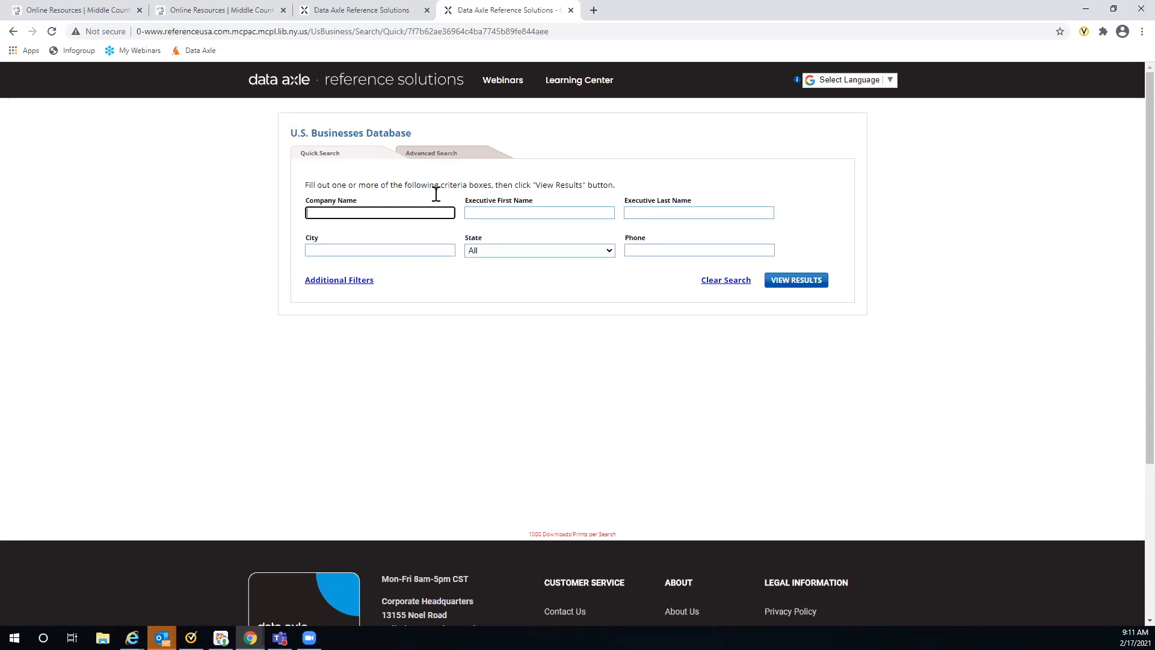
{"action": "left_click", "coordinate": [427, 160]}
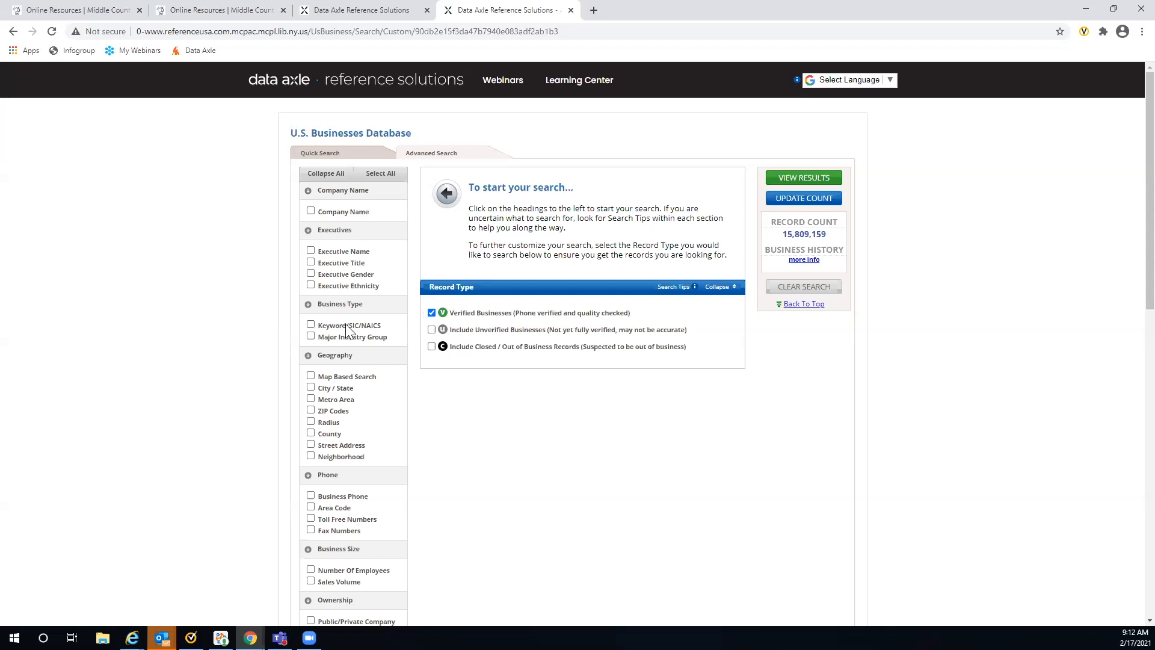
{"action": "left_click", "coordinate": [311, 326]}
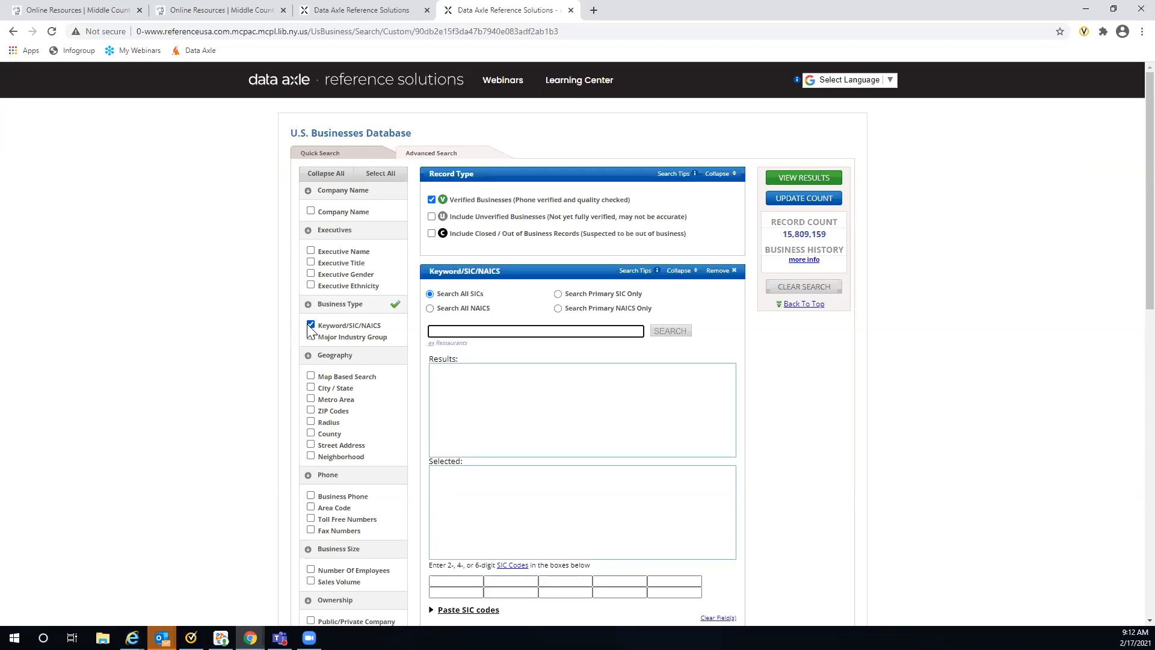
{"action": "type", "text": "res"}
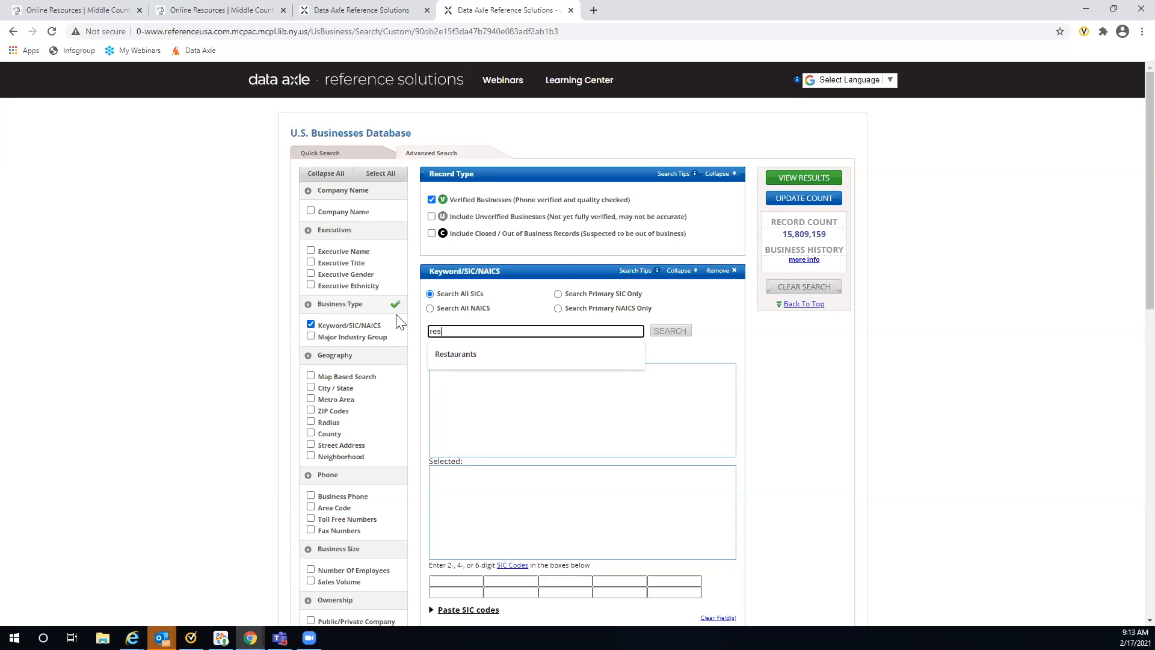
{"action": "left_click", "coordinate": [442, 353]}
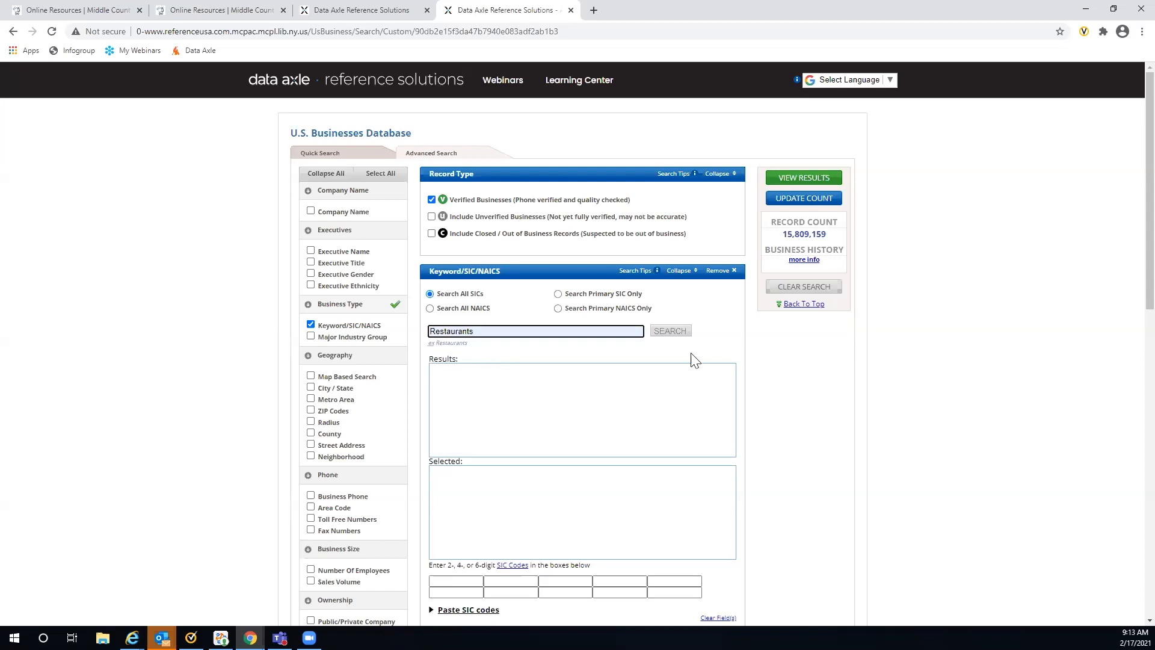
{"action": "left_click", "coordinate": [662, 339]}
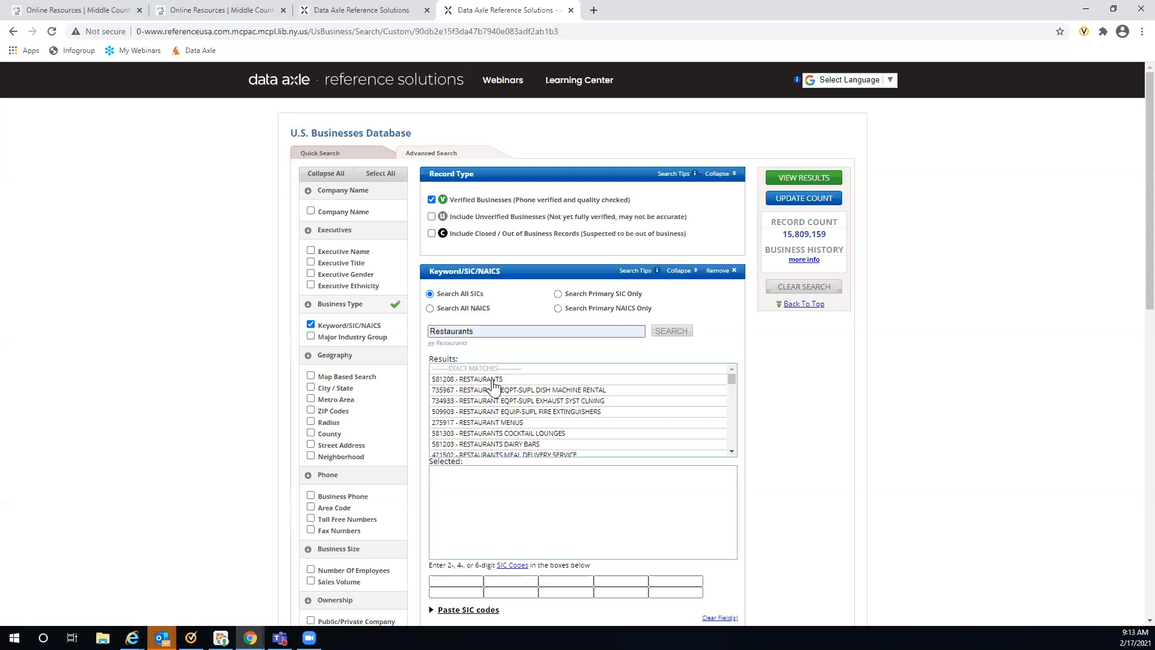
{"action": "left_click", "coordinate": [457, 383]}
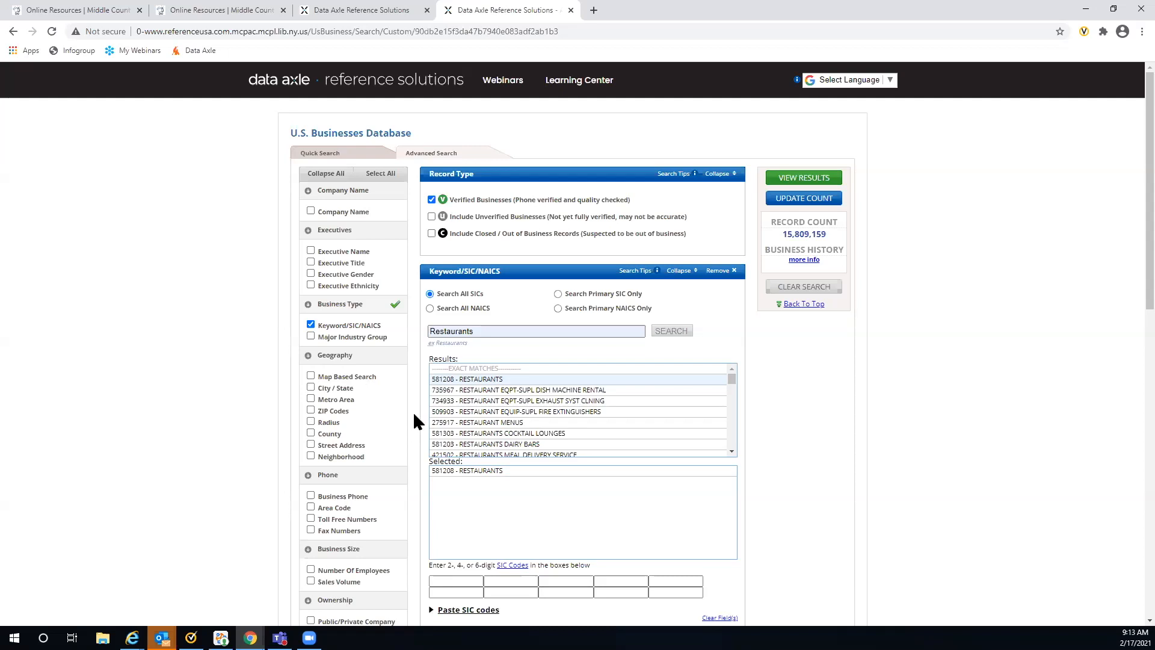
Add an Executive Title criterion, filter the choices by "Own" and select Owner.
{"action": "scroll", "coordinate": [414, 415], "scroll_direction": "down", "scroll_amount": 1}
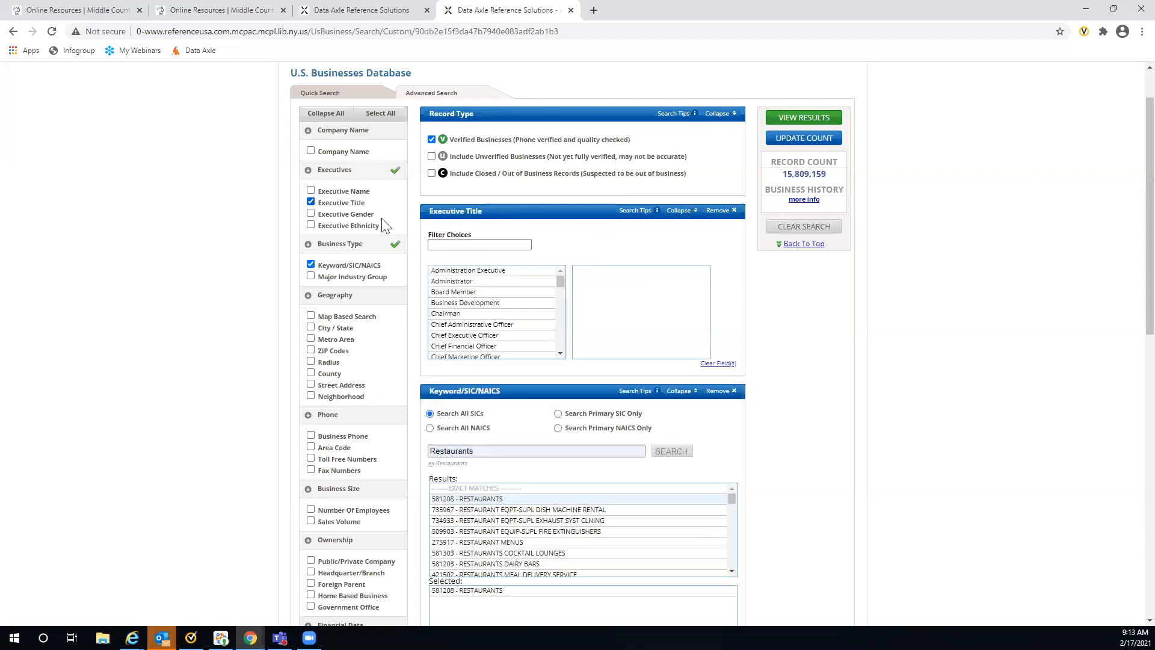
{"action": "left_click", "coordinate": [434, 245]}
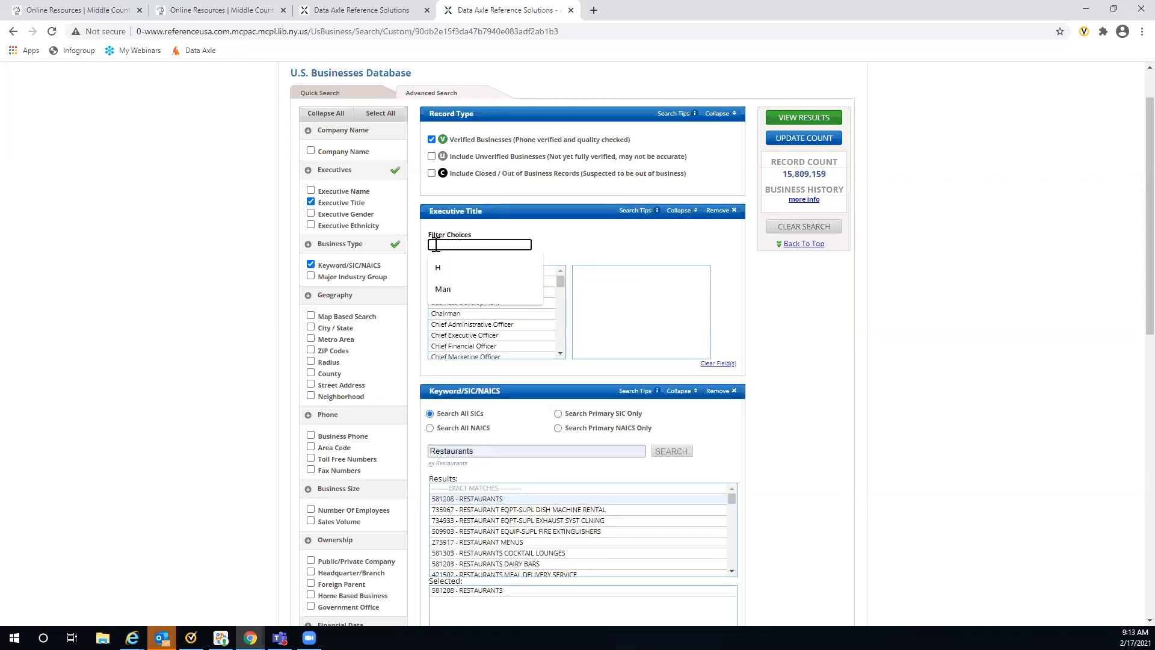
{"action": "left_click", "coordinate": [430, 241]}
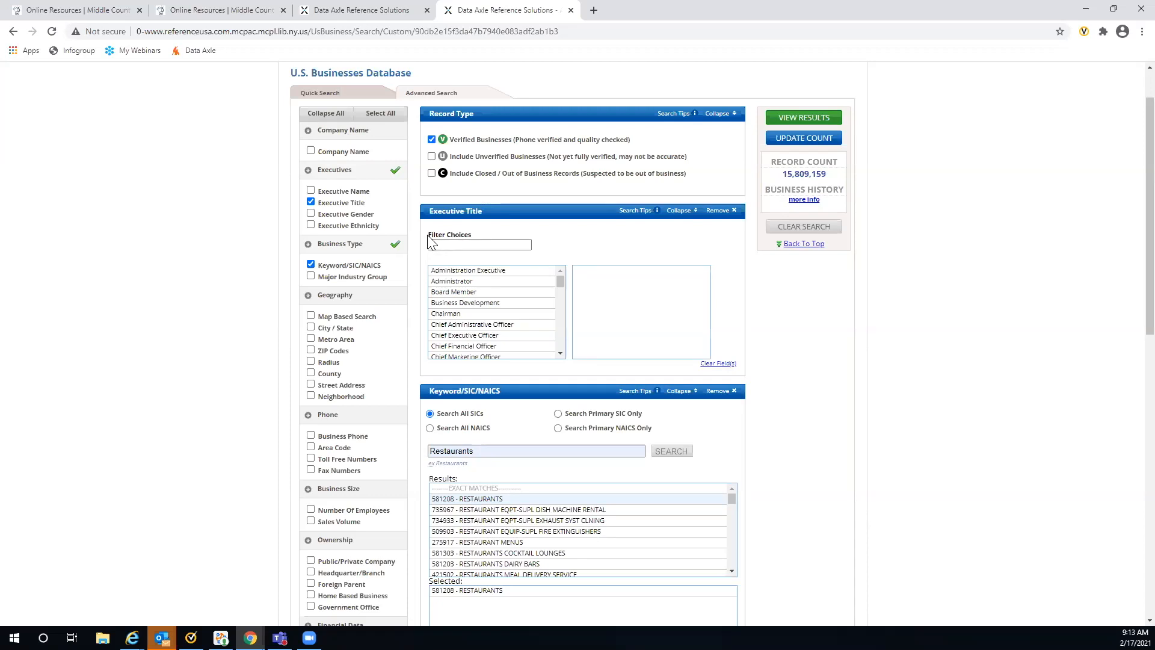
{"action": "left_click", "coordinate": [429, 243]}
{"action": "type", "text": "Own"}
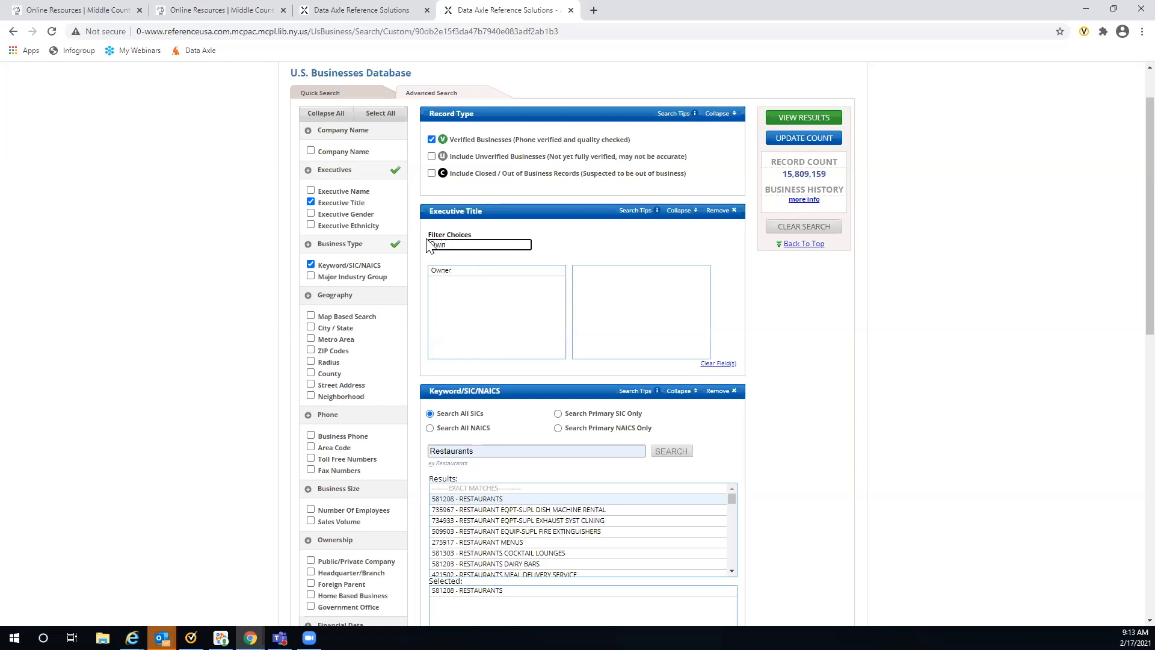
{"action": "left_click", "coordinate": [471, 272]}
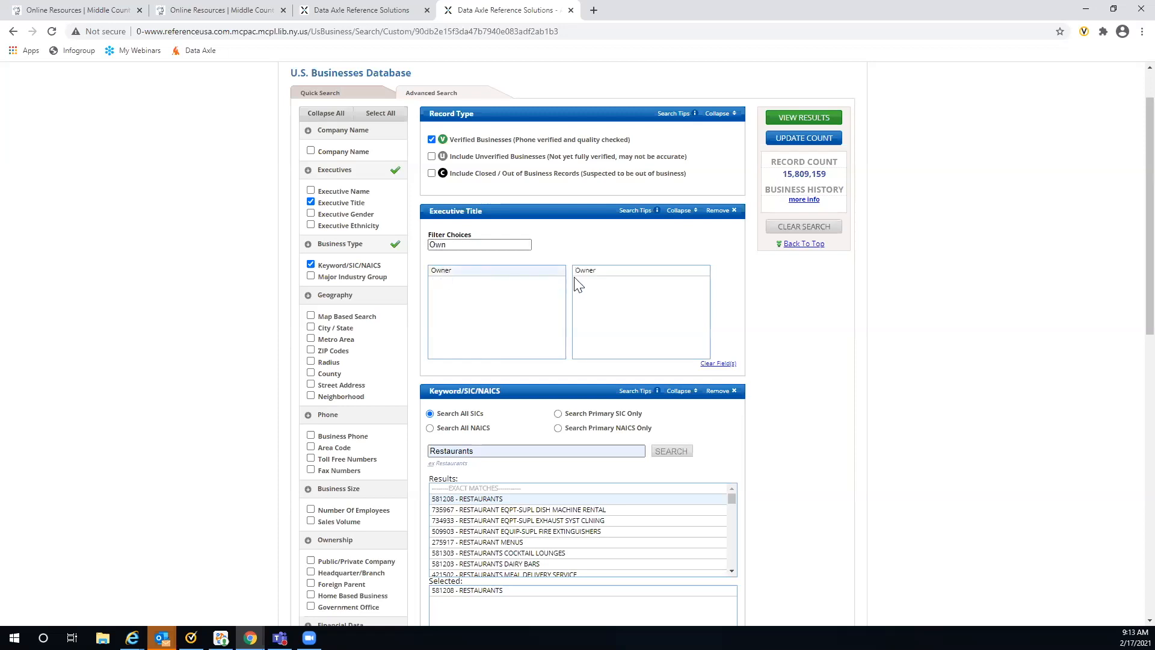
Search the business type keyword Motels and add SIC code 701101 - Hotels & Motels to the selection.
{"action": "scroll", "coordinate": [443, 325], "scroll_direction": "down", "scroll_amount": 1}
{"action": "scroll", "coordinate": [443, 325], "scroll_direction": "down", "scroll_amount": 1}
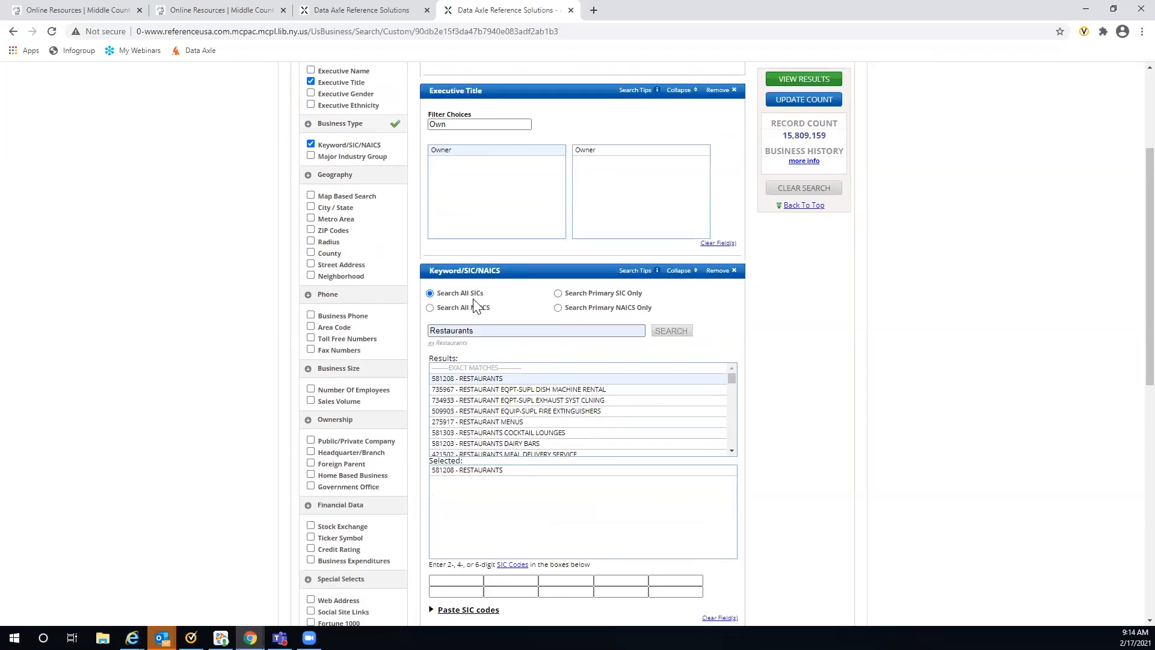
{"action": "left_click_drag", "start_coordinate": [480, 330], "coordinate": [414, 331]}
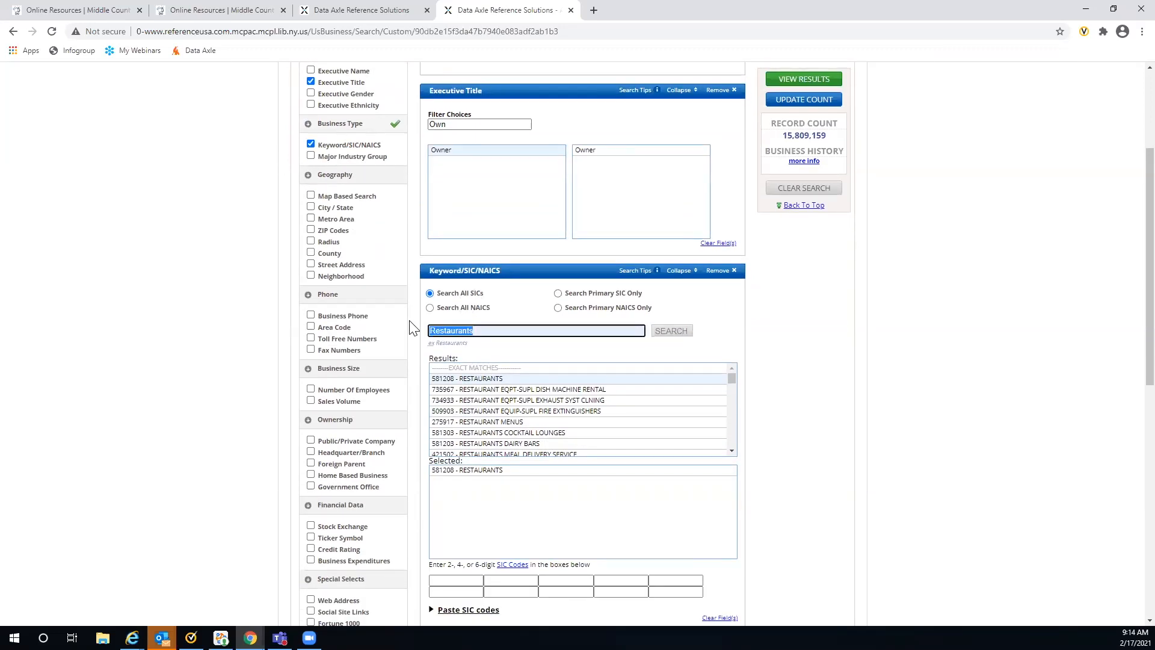
{"action": "type", "text": "Motels"}
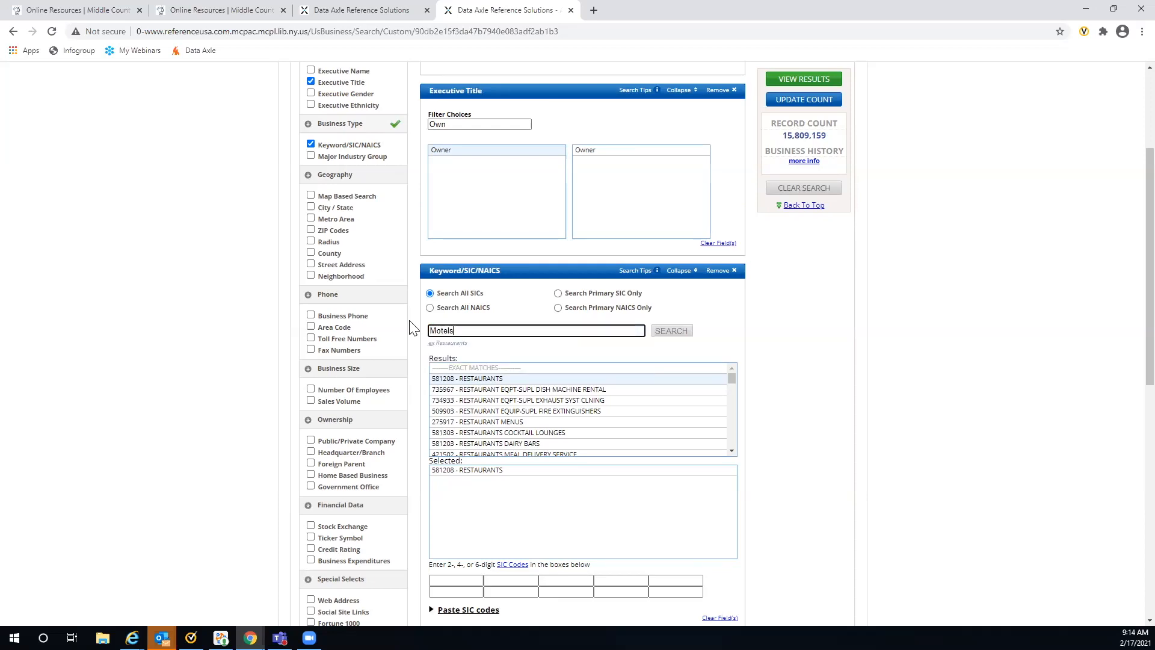
{"action": "left_click", "coordinate": [671, 332]}
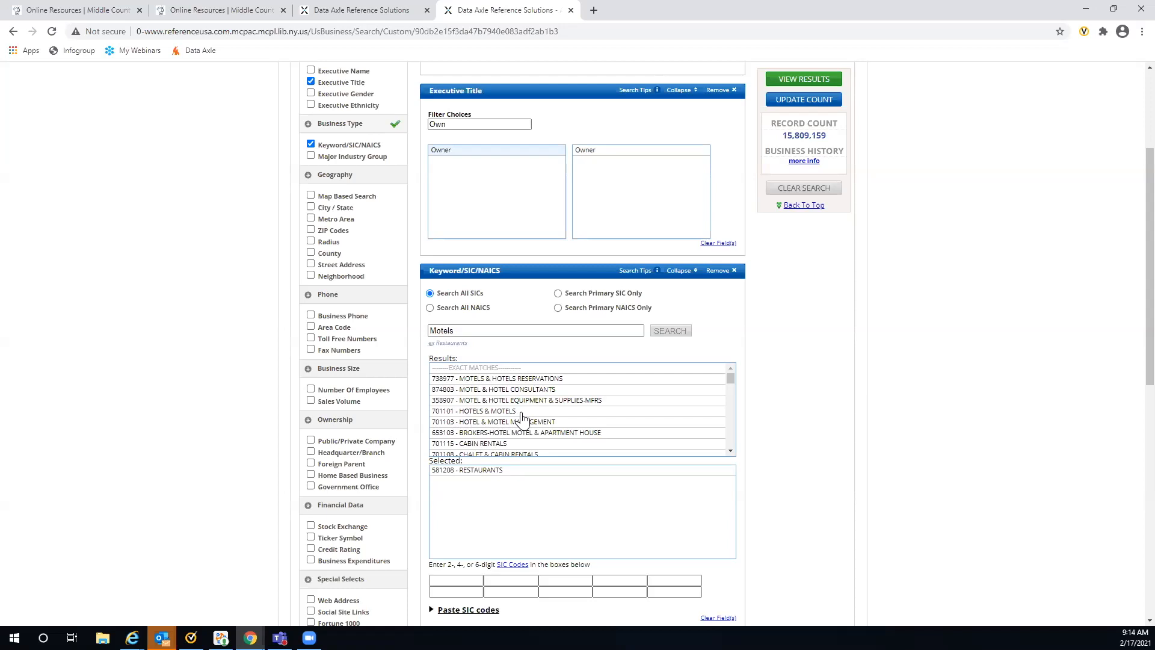
{"action": "left_click", "coordinate": [470, 412]}
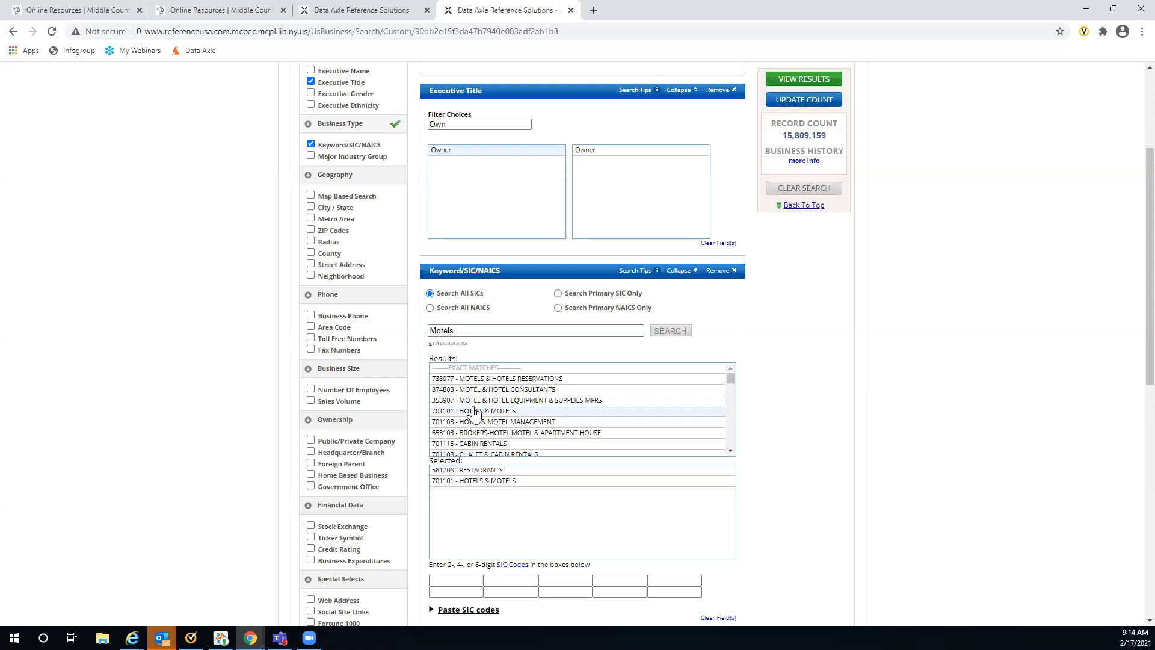
{"action": "left_click", "coordinate": [460, 331]}
{"action": "left_click_drag", "start_coordinate": [459, 331], "coordinate": [414, 334]}
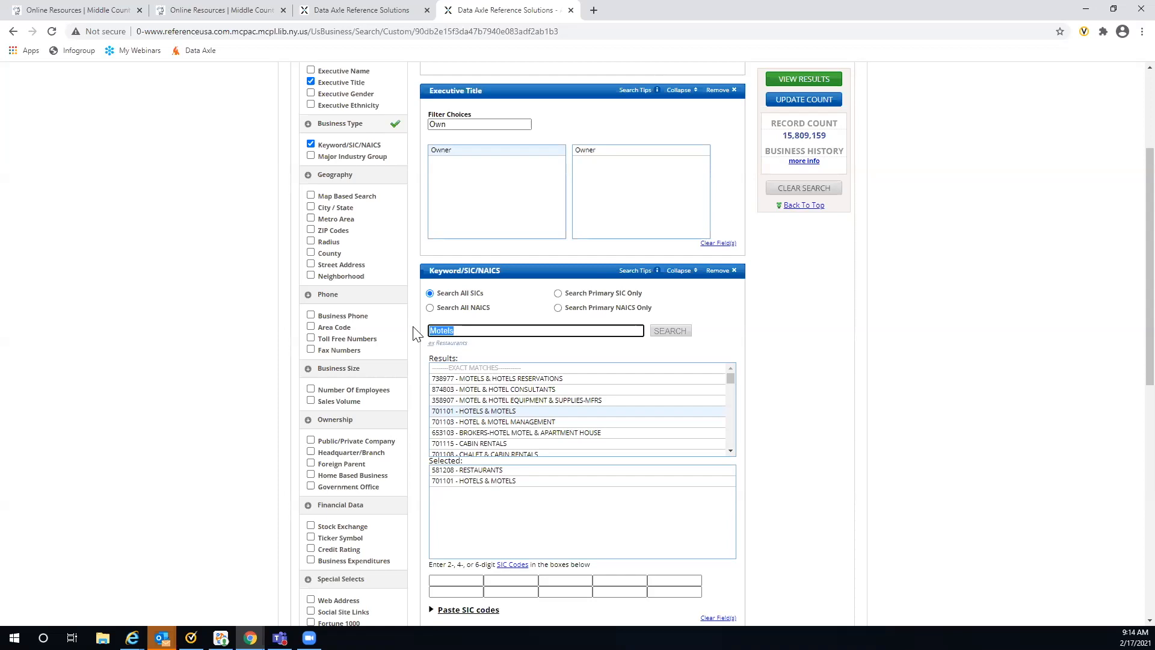
Add Public/Private Company and Headquarter/Branch criteria, limiting the search to privately owned companies with a Single Location.
{"action": "scroll", "coordinate": [418, 331], "scroll_direction": "down", "scroll_amount": 1}
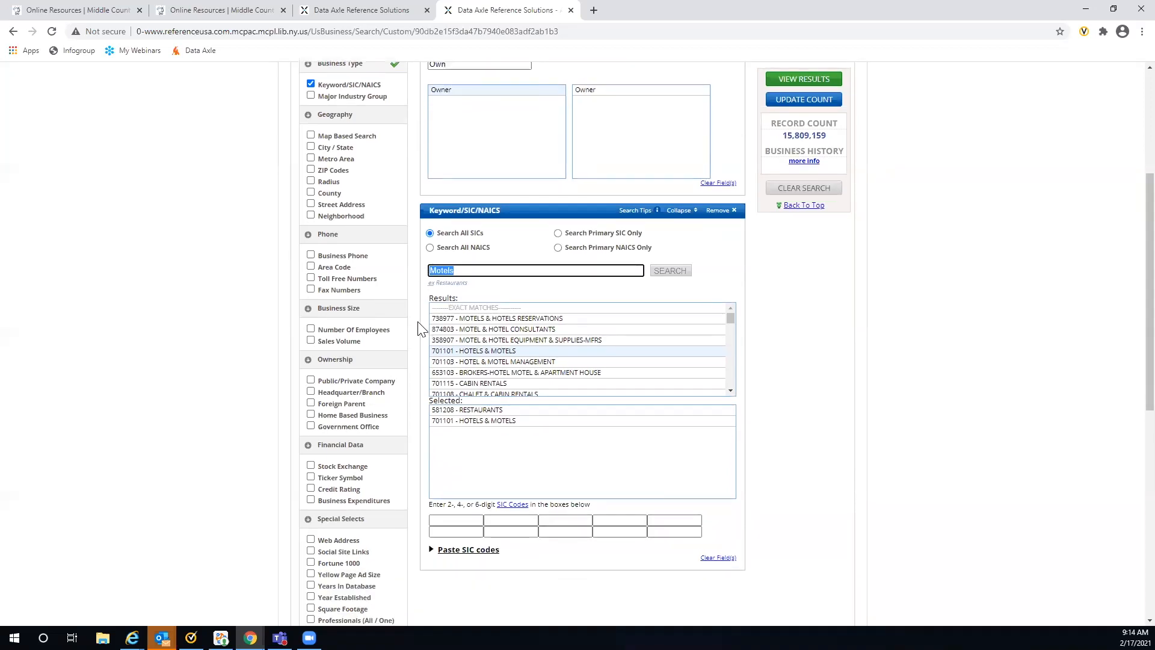
{"action": "scroll", "coordinate": [420, 329], "scroll_direction": "down", "scroll_amount": 1}
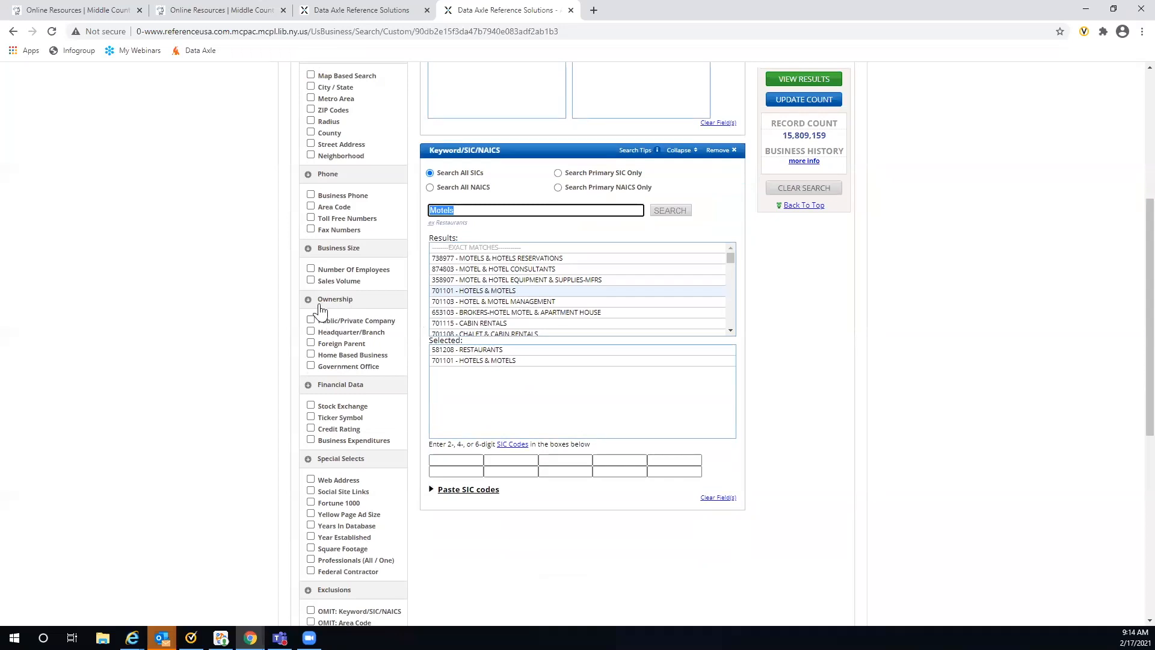
{"action": "left_click", "coordinate": [311, 320]}
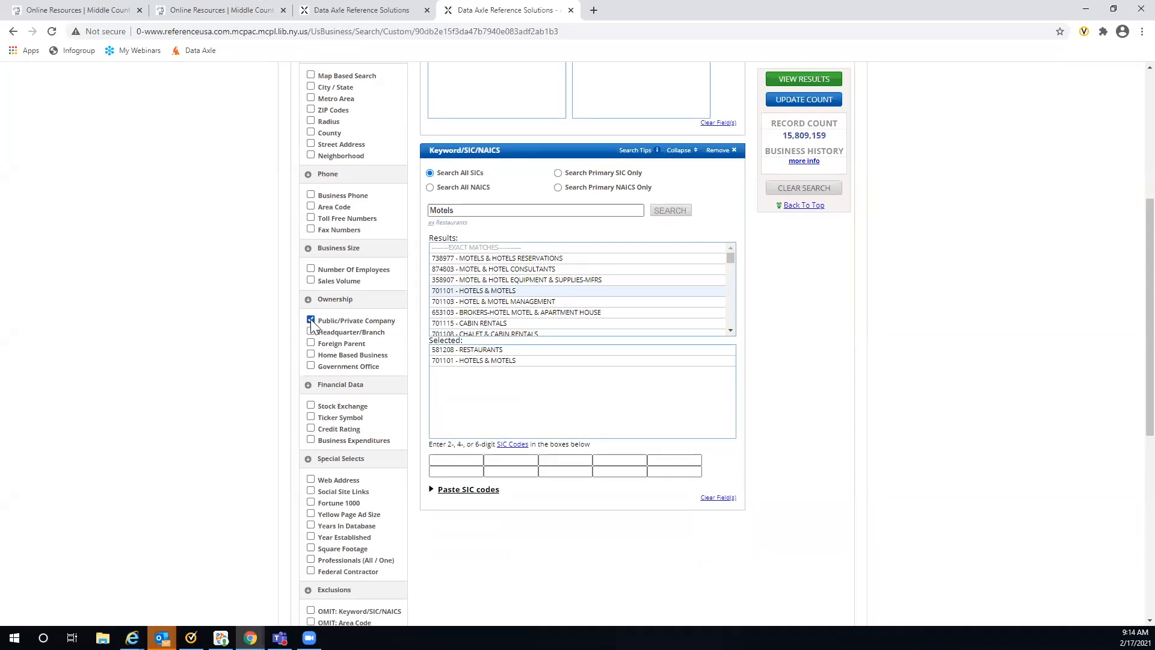
{"action": "scroll", "coordinate": [830, 462], "scroll_direction": "down", "scroll_amount": 1}
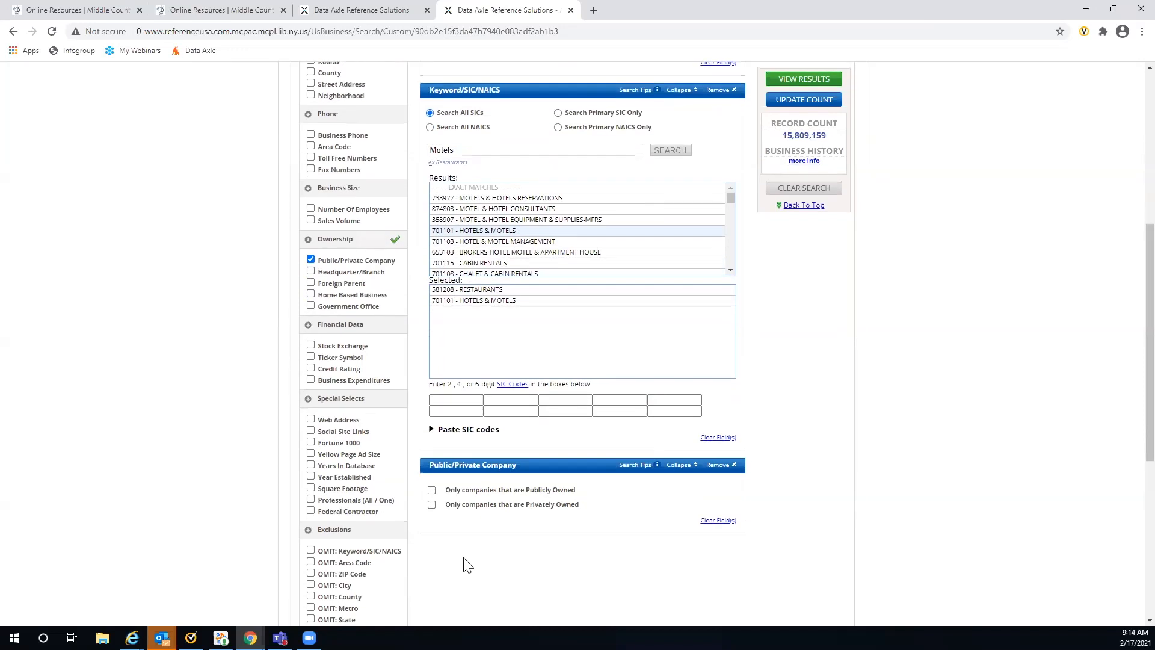
{"action": "left_click", "coordinate": [432, 505]}
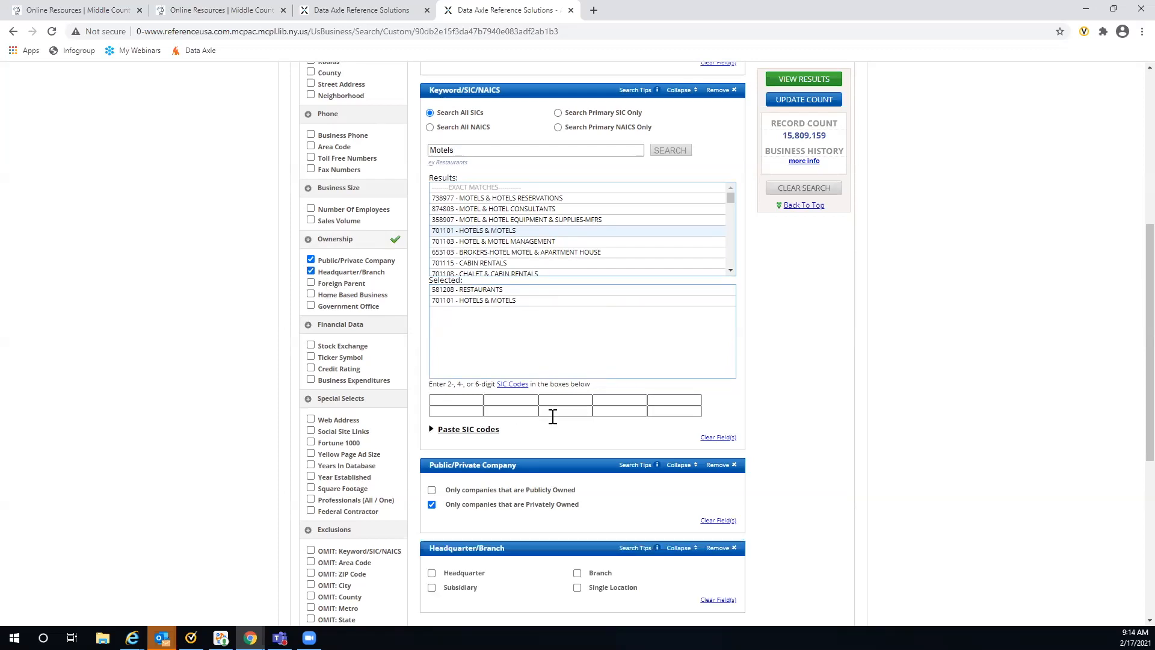
{"action": "scroll", "coordinate": [583, 421], "scroll_direction": "down", "scroll_amount": 1}
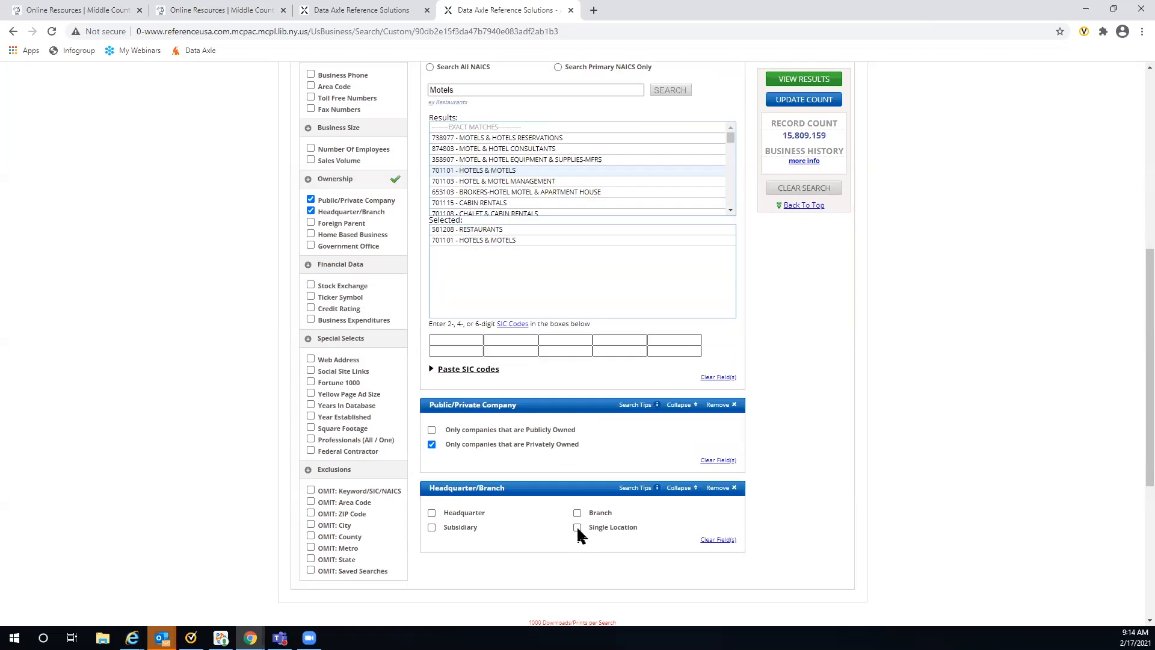
{"action": "left_click", "coordinate": [577, 528]}
Add a Number Of Employees criterion and select the 5-9 and 10-19 ranges.
{"action": "scroll", "coordinate": [413, 263], "scroll_direction": "up", "scroll_amount": 2}
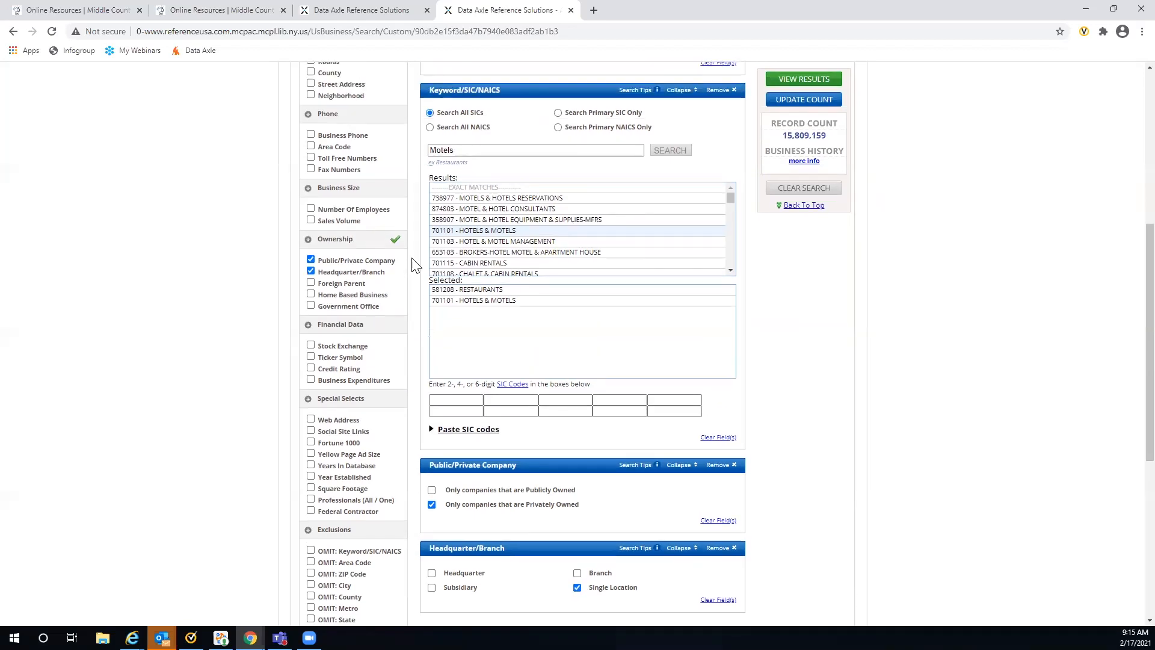
{"action": "left_click", "coordinate": [311, 269]}
{"action": "scroll", "coordinate": [842, 403], "scroll_direction": "down", "scroll_amount": 2}
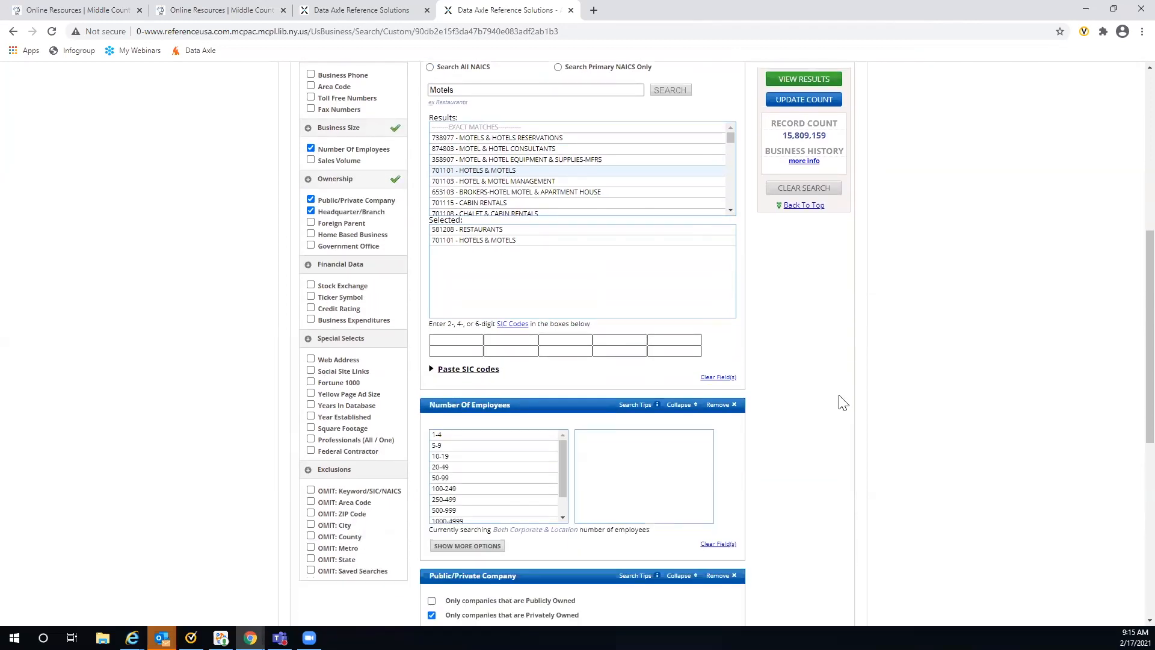
{"action": "scroll", "coordinate": [842, 403], "scroll_direction": "down", "scroll_amount": 1}
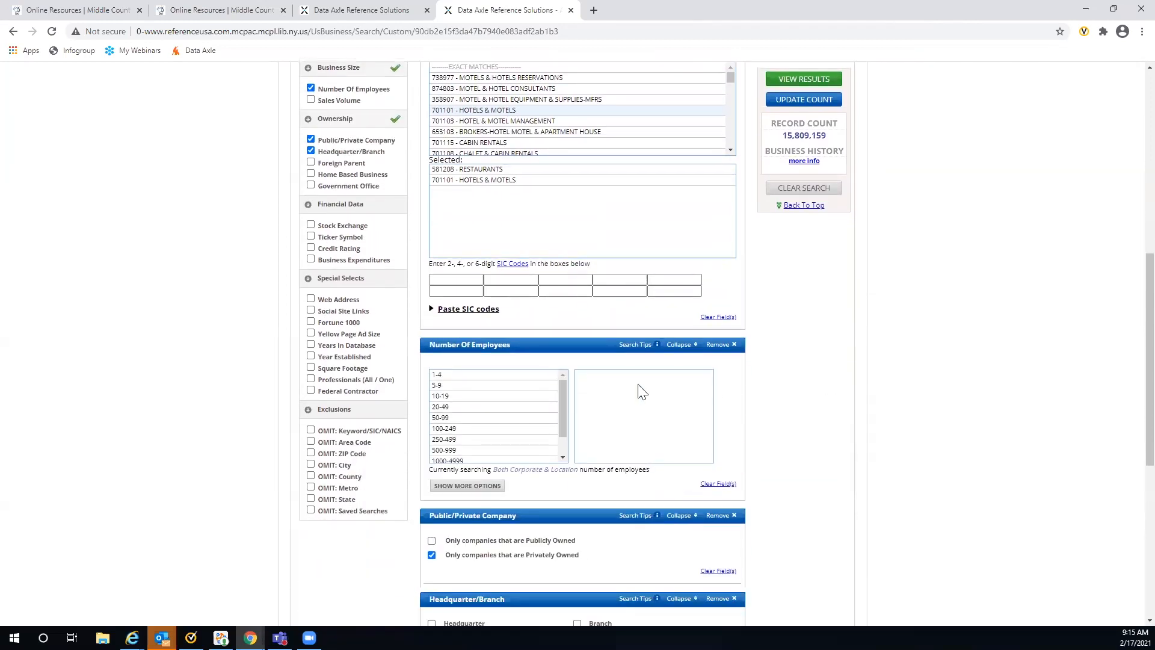
{"action": "left_click", "coordinate": [450, 385]}
{"action": "left_click", "coordinate": [458, 397]}
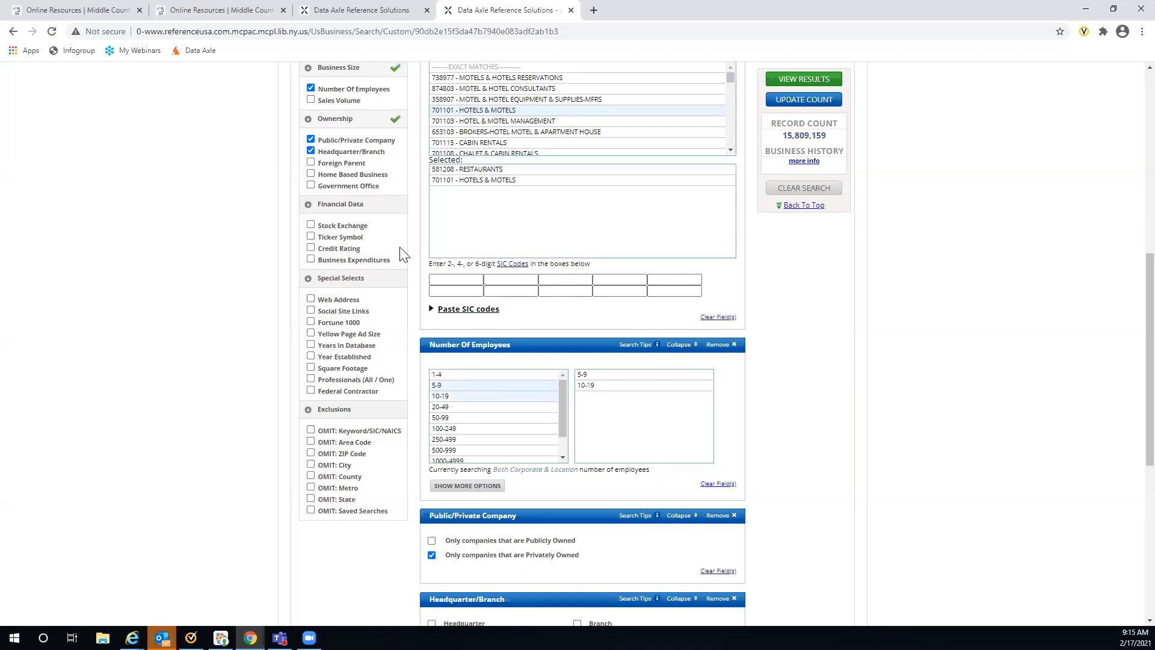
Add a Sales Volume criterion and select the $500,000-1 Million, $1-2.5 Million, $2.5-5 Million and $5-10 Million ranges.
{"action": "scroll", "coordinate": [399, 252], "scroll_direction": "up", "scroll_amount": 1}
{"action": "left_click", "coordinate": [310, 160]}
{"action": "scroll", "coordinate": [849, 485], "scroll_direction": "down", "scroll_amount": 2}
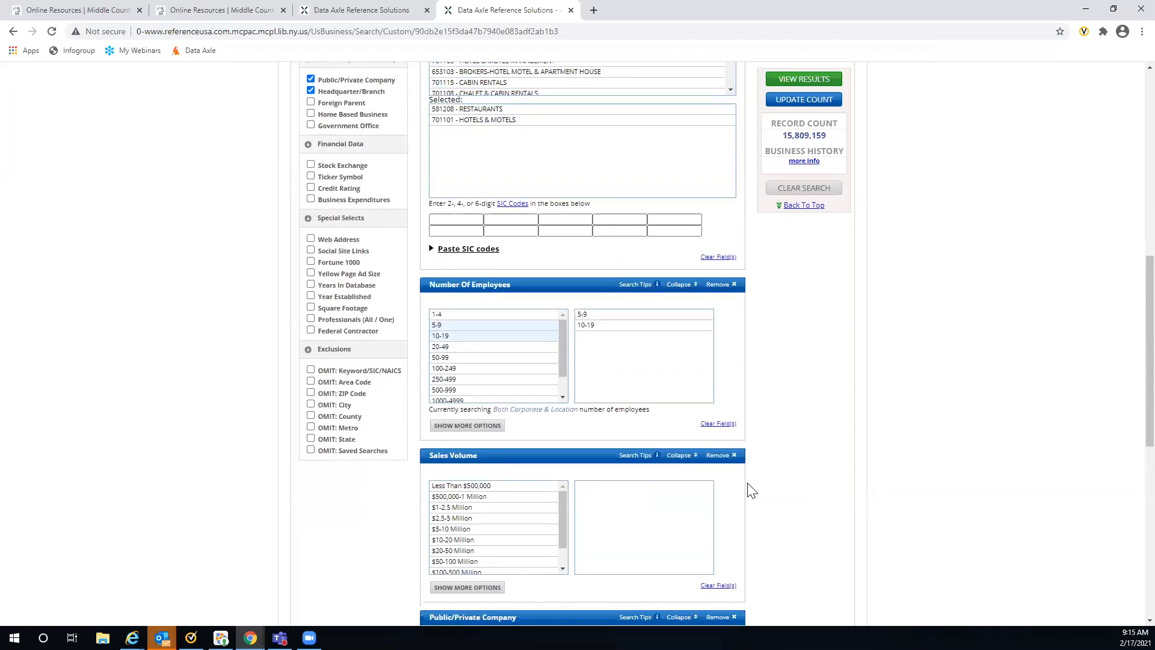
{"action": "scroll", "coordinate": [626, 475], "scroll_direction": "down", "scroll_amount": 1}
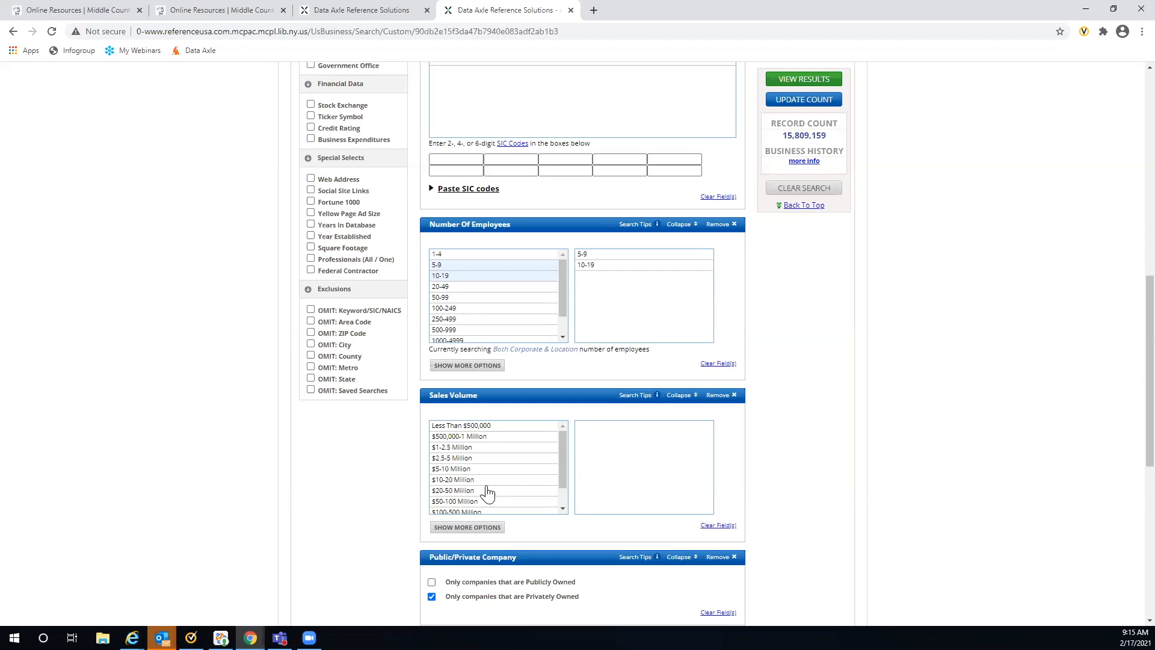
{"action": "left_click", "coordinate": [494, 438]}
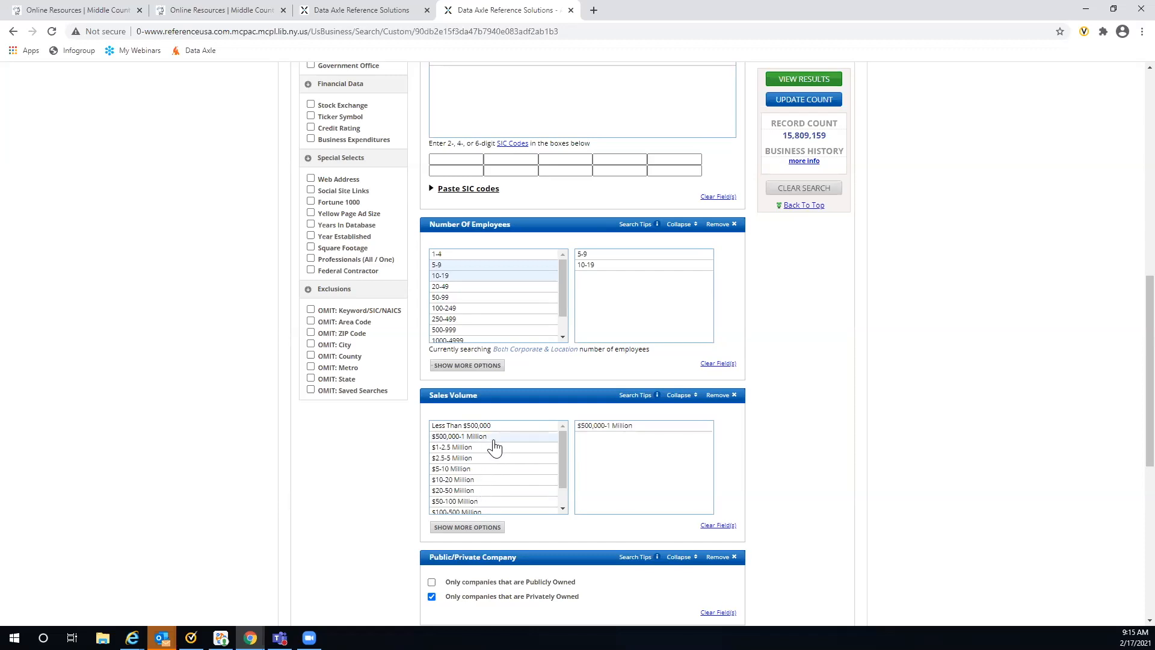
{"action": "left_click", "coordinate": [487, 448]}
{"action": "left_click", "coordinate": [483, 459]}
{"action": "left_click", "coordinate": [483, 470]}
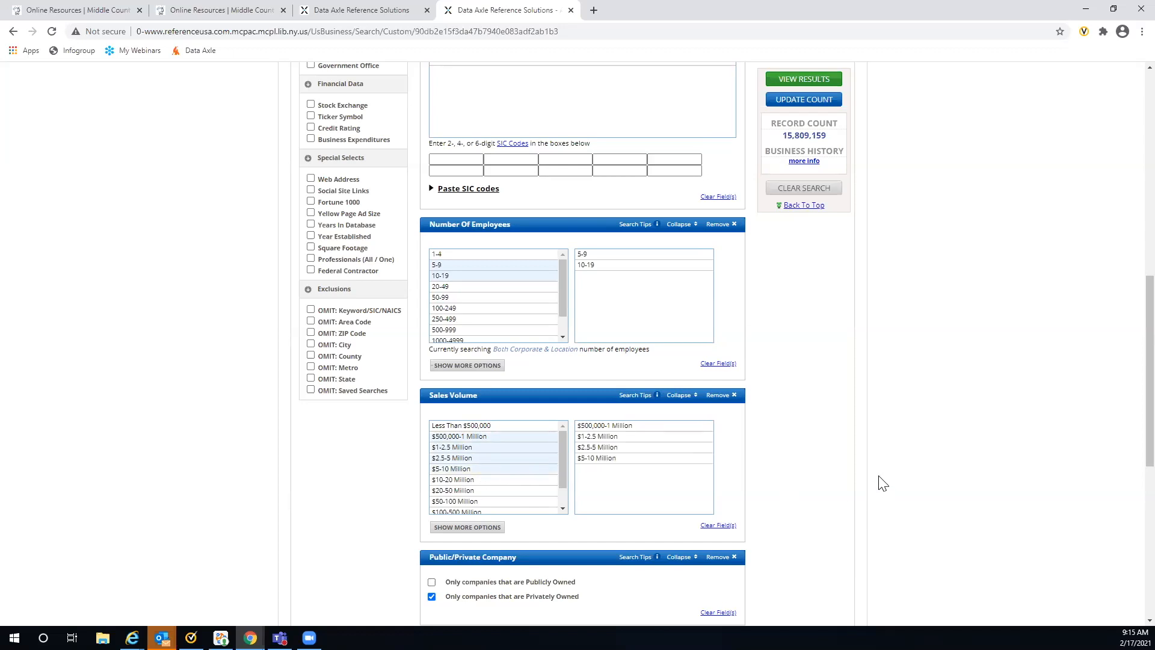
Add a City / State criterion and select the states Minnesota, Colorado, North Dakota and South Dakota.
{"action": "scroll", "coordinate": [882, 485], "scroll_direction": "up", "scroll_amount": 3}
{"action": "scroll", "coordinate": [881, 484], "scroll_direction": "up", "scroll_amount": 3}
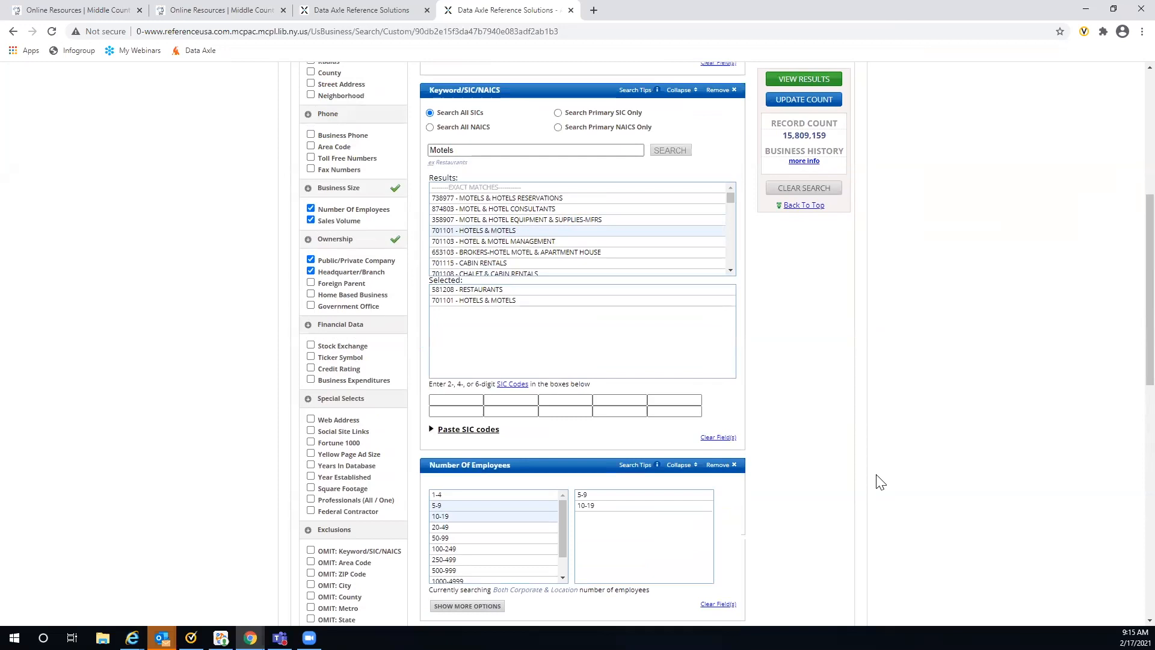
{"action": "scroll", "coordinate": [878, 481], "scroll_direction": "up", "scroll_amount": 4}
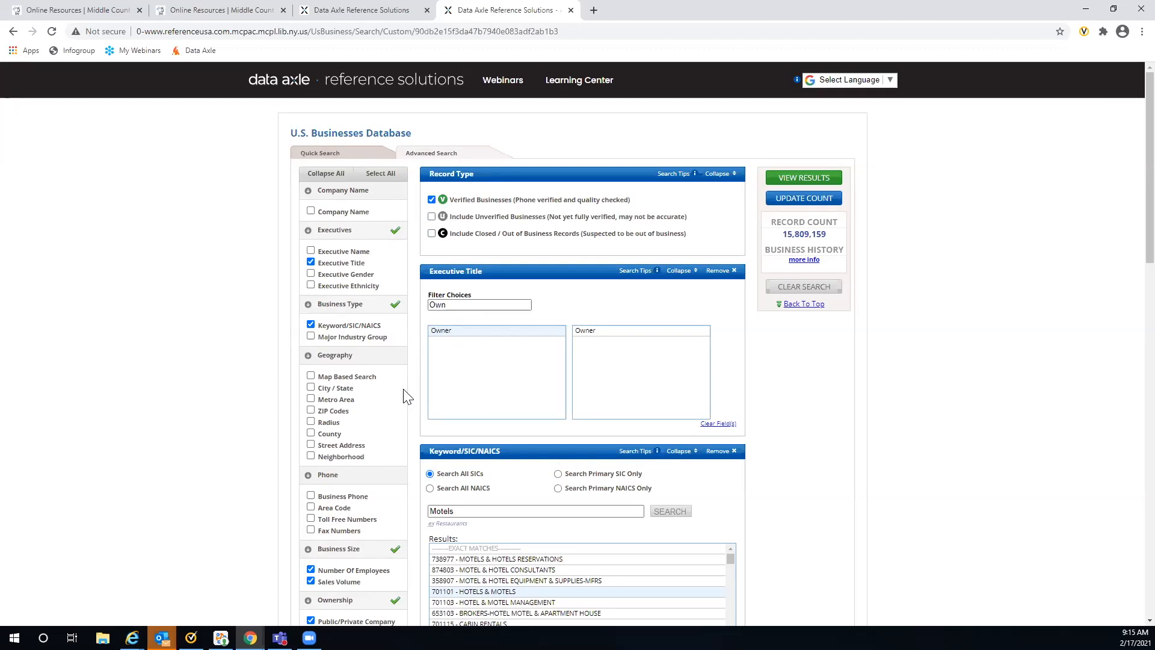
{"action": "left_click", "coordinate": [310, 387]}
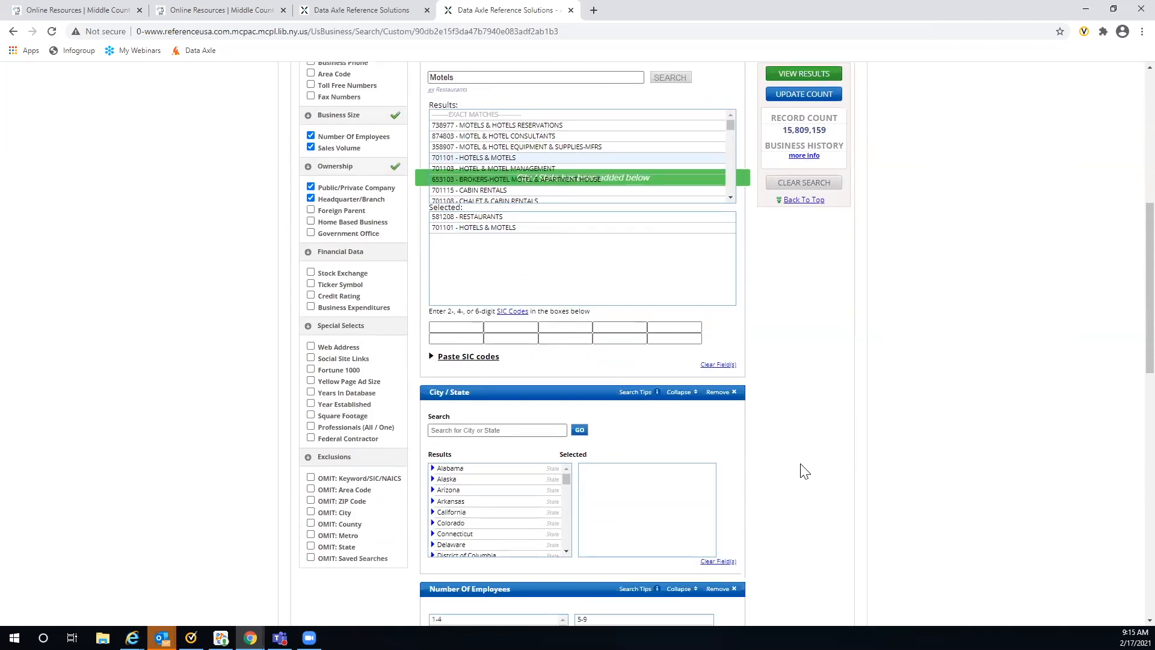
{"action": "left_click_drag", "start_coordinate": [567, 431], "coordinate": [564, 454]}
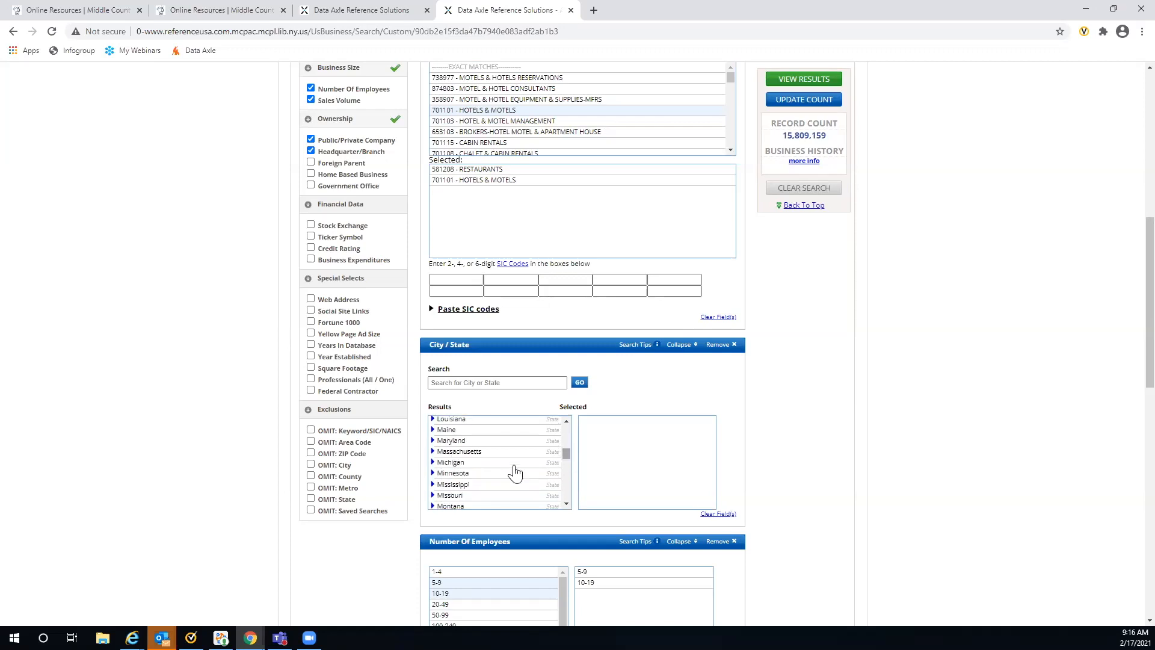
{"action": "left_click", "coordinate": [453, 474]}
{"action": "left_click_drag", "start_coordinate": [565, 450], "coordinate": [561, 432]}
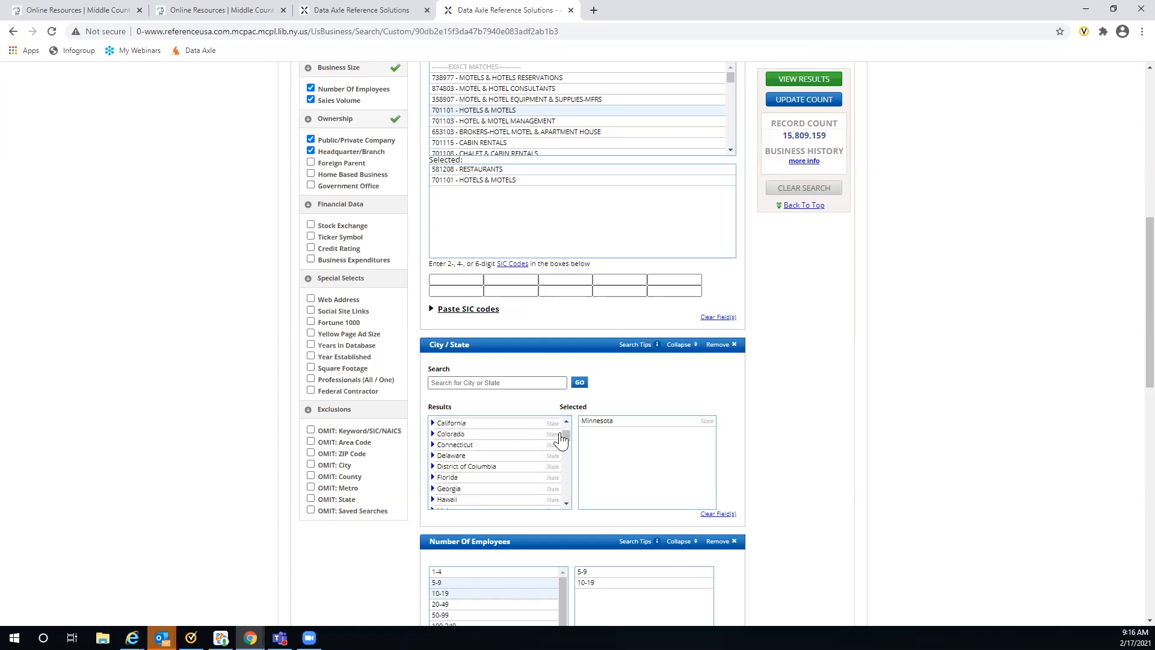
{"action": "left_click", "coordinate": [448, 434]}
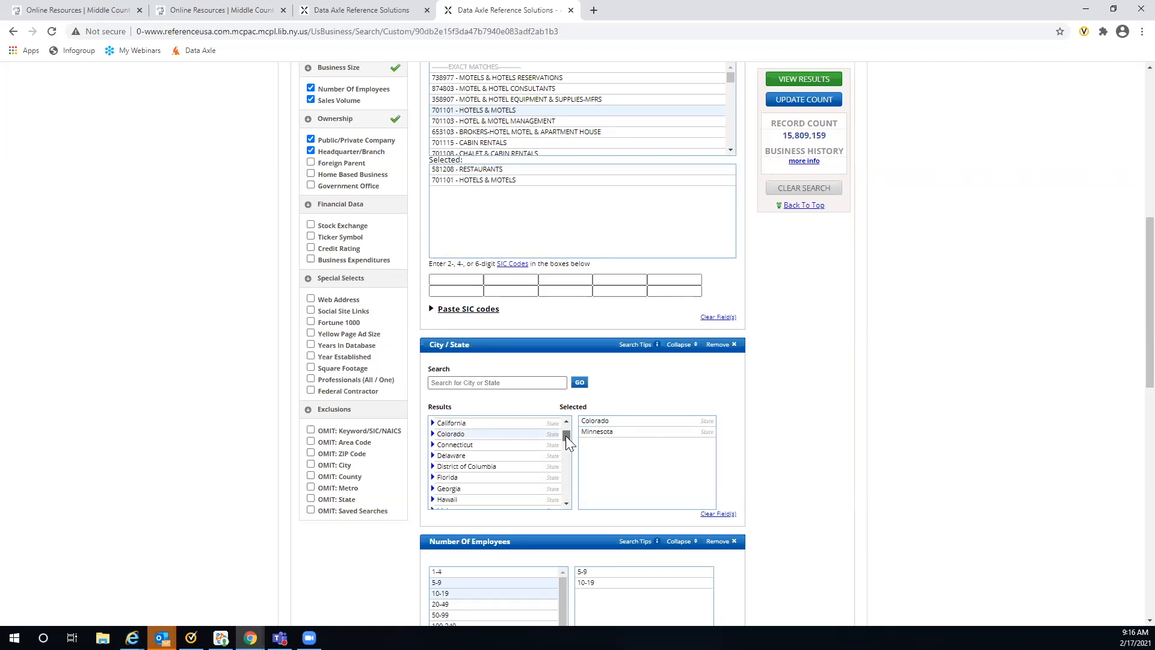
{"action": "left_click_drag", "start_coordinate": [566, 435], "coordinate": [562, 469]}
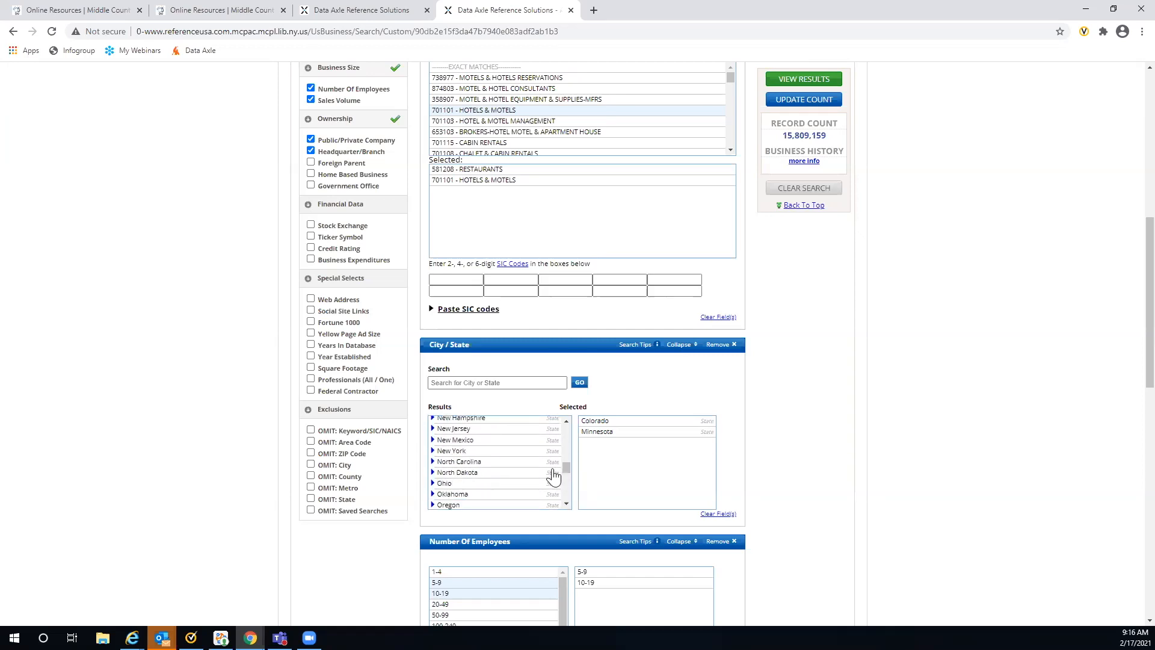
{"action": "double_click", "coordinate": [475, 476]}
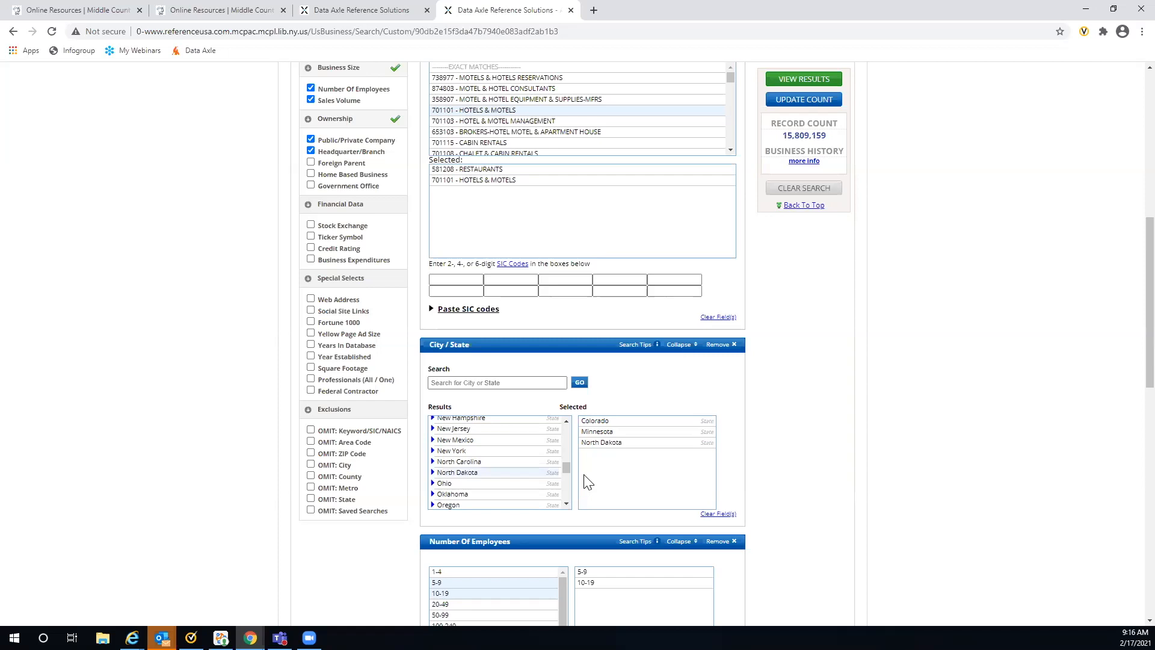
{"action": "left_click_drag", "start_coordinate": [567, 468], "coordinate": [564, 476]}
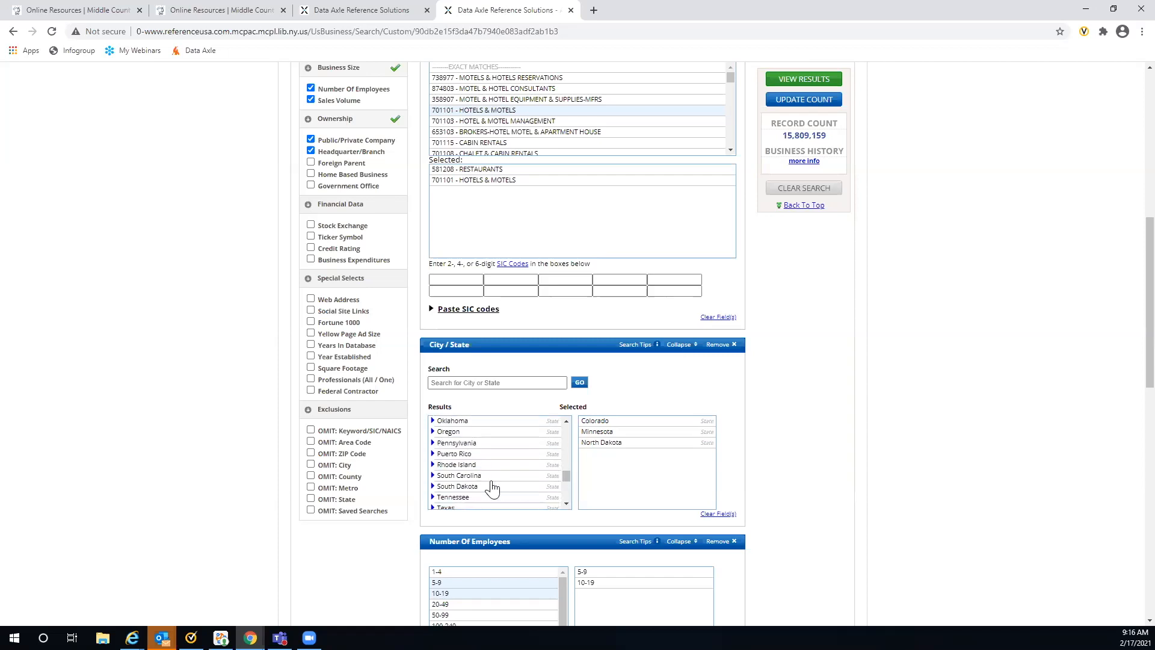
{"action": "double_click", "coordinate": [454, 488]}
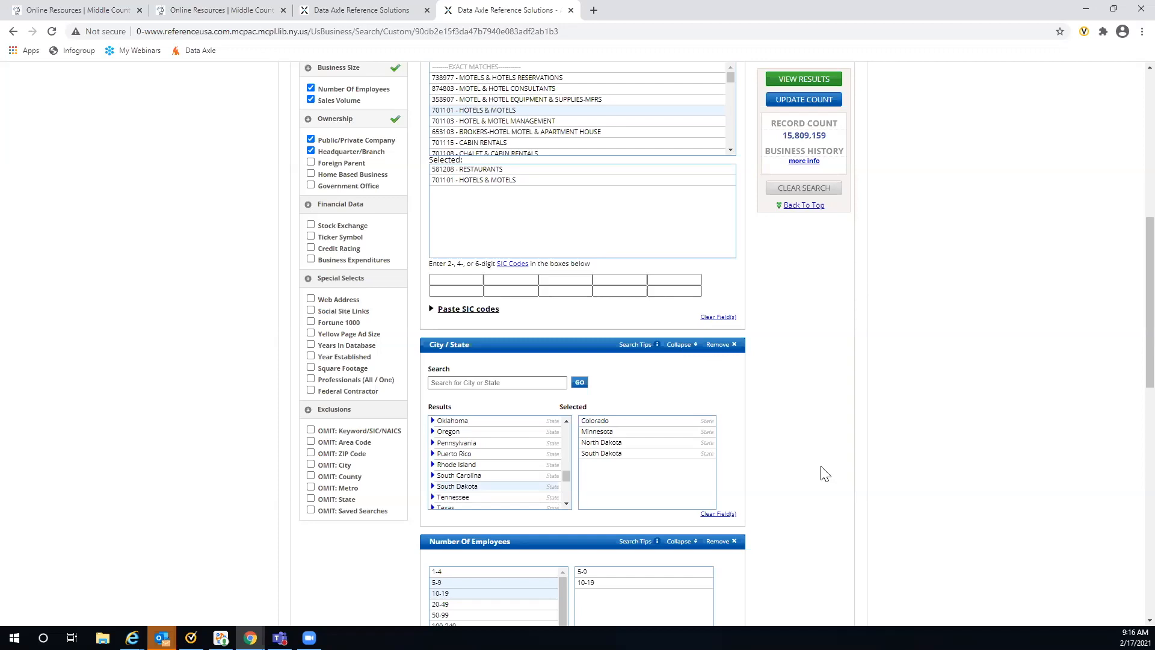
Update the record count for the chosen criteria and view the search results.
{"action": "left_click", "coordinate": [795, 101]}
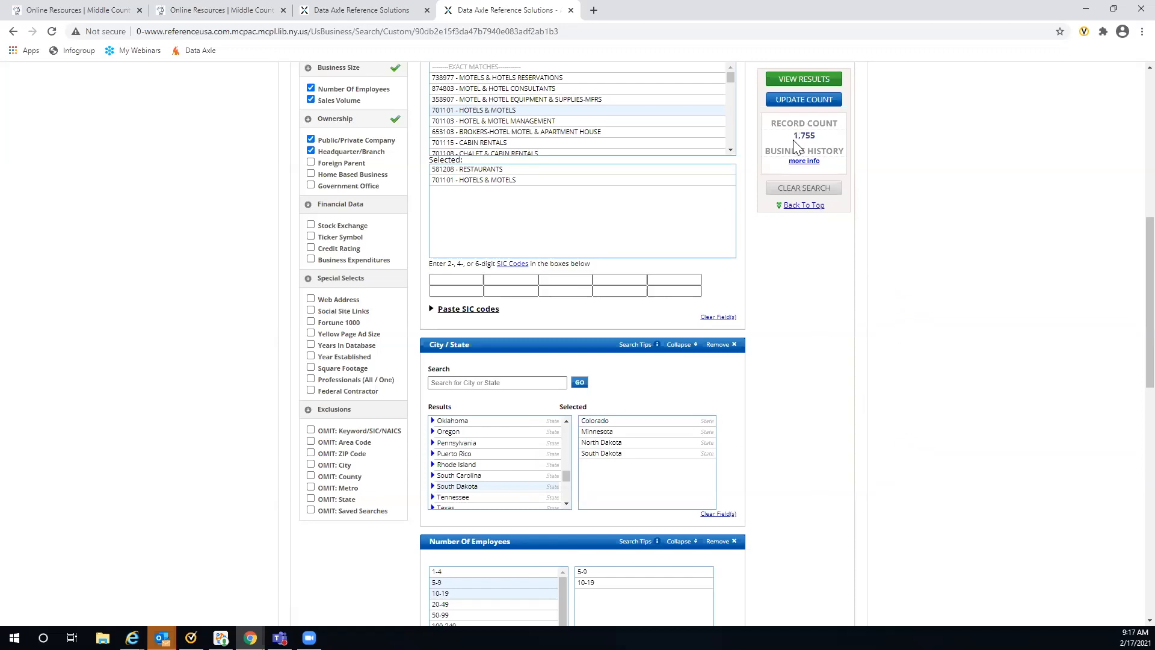
{"action": "left_click", "coordinate": [800, 80]}
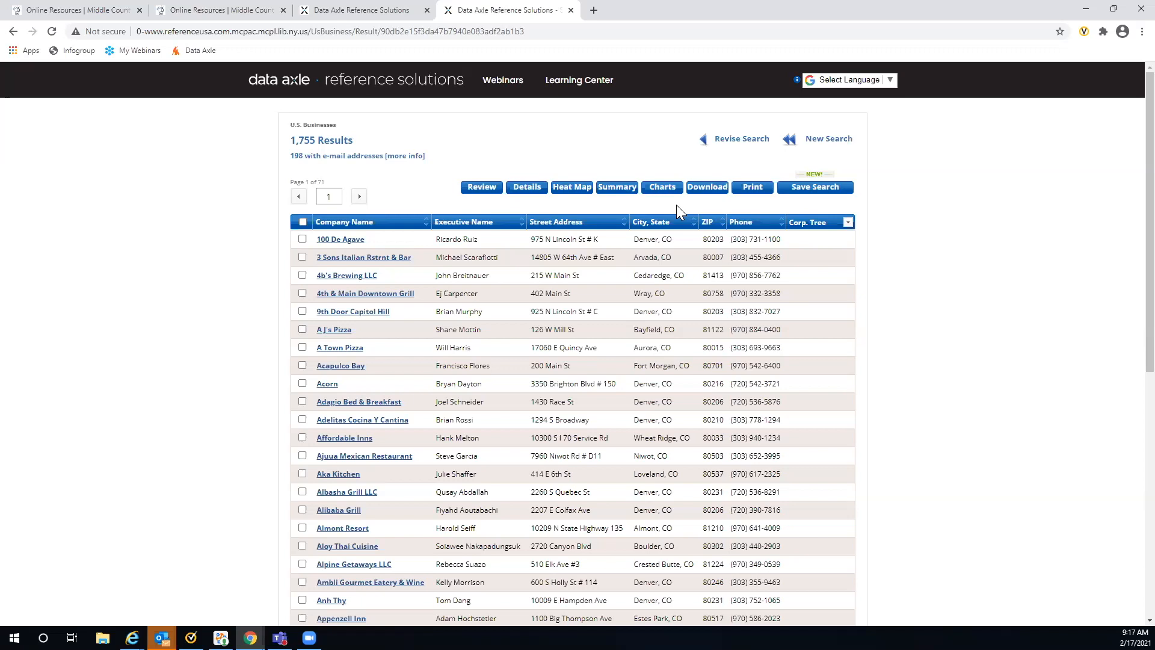
Open the charts report for the search and review the business counts by city.
{"action": "left_click", "coordinate": [660, 188]}
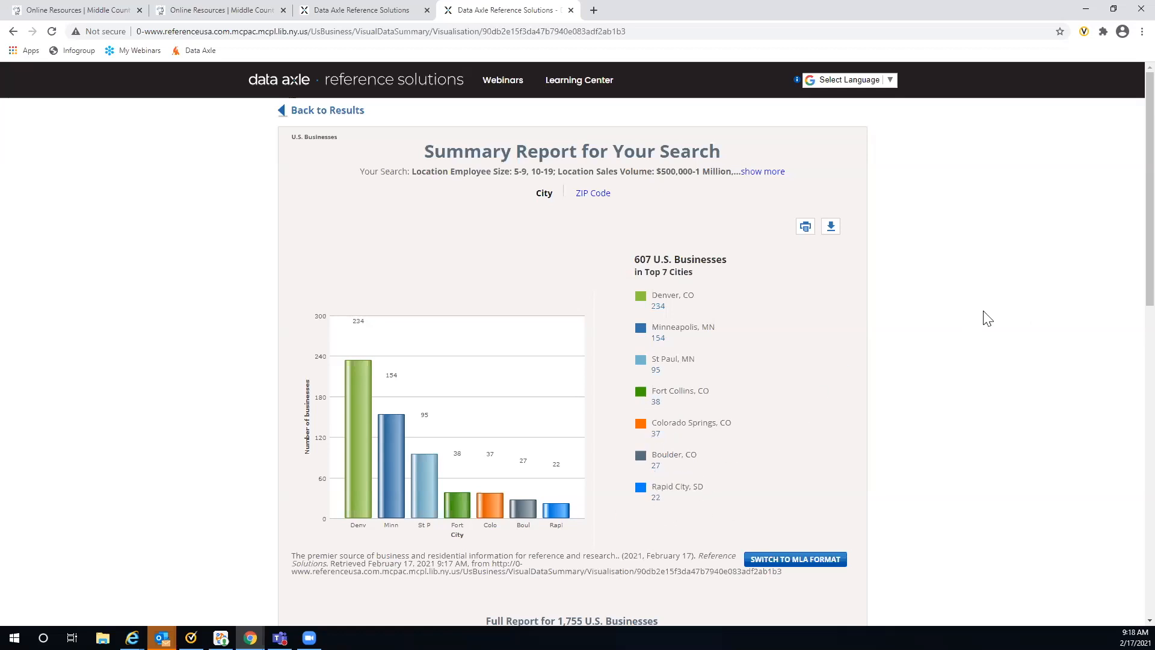
{"action": "scroll", "coordinate": [988, 319], "scroll_direction": "down", "scroll_amount": 6}
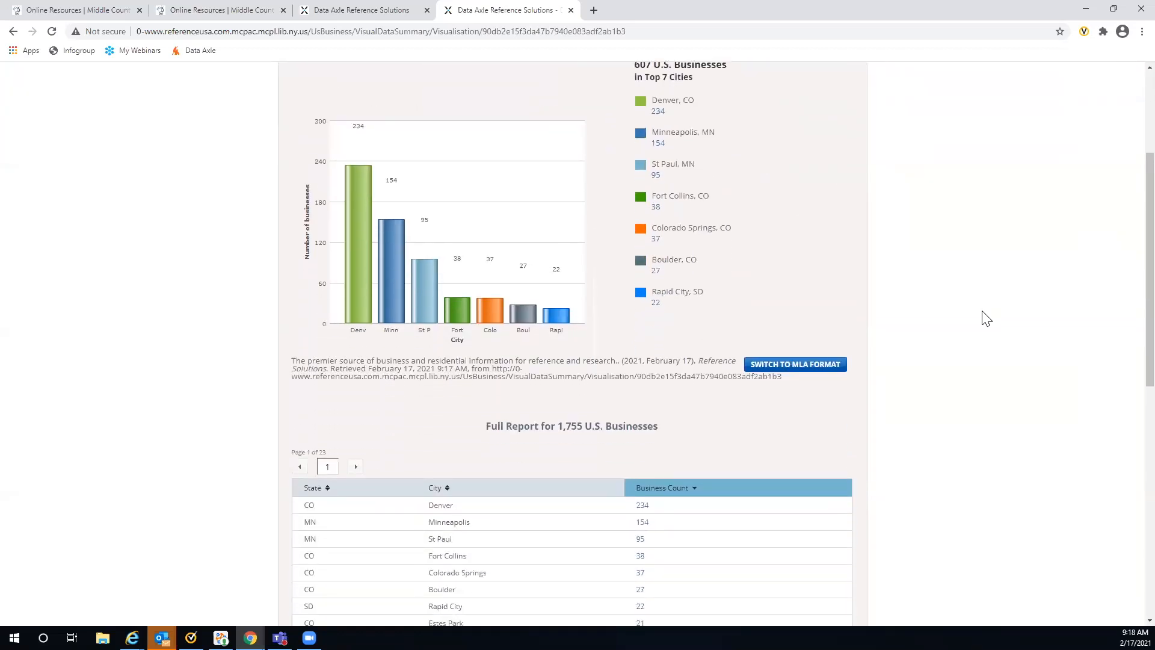
{"action": "scroll", "coordinate": [987, 319], "scroll_direction": "down", "scroll_amount": 1}
{"action": "scroll", "coordinate": [983, 317], "scroll_direction": "down", "scroll_amount": 1}
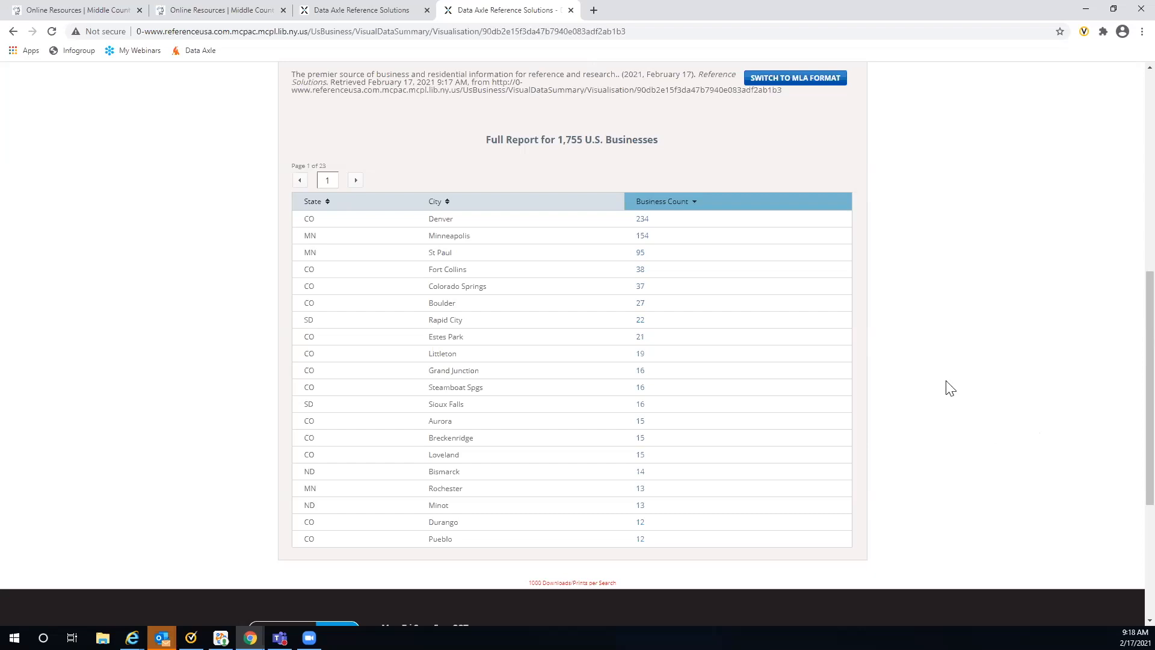
Open the list of businesses counted for Denver in the full report and look through its first page.
{"action": "left_click", "coordinate": [641, 225]}
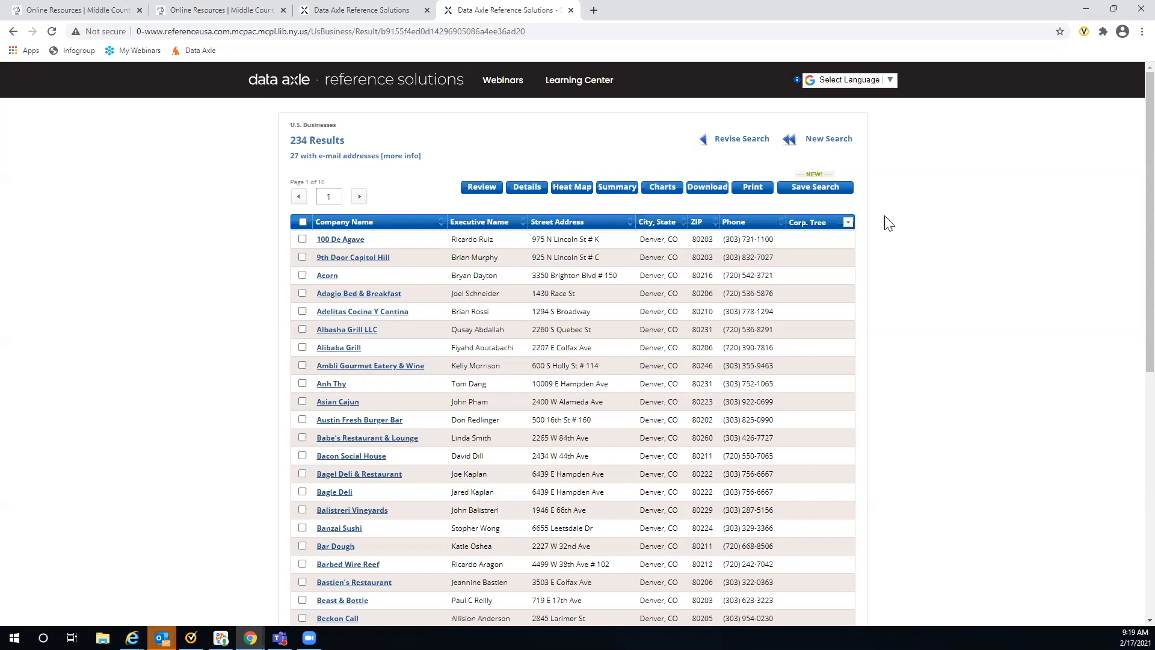
{"action": "scroll", "coordinate": [888, 223], "scroll_direction": "down", "scroll_amount": 4}
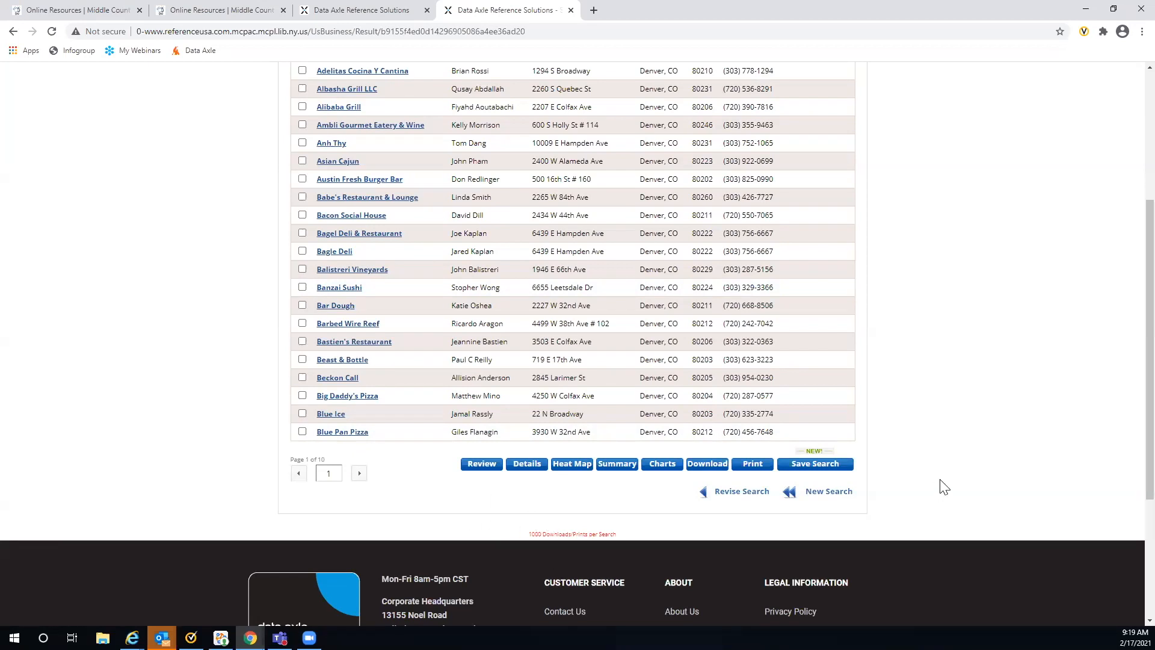
{"action": "scroll", "coordinate": [934, 403], "scroll_direction": "up", "scroll_amount": 2}
{"action": "scroll", "coordinate": [934, 403], "scroll_direction": "up", "scroll_amount": 3}
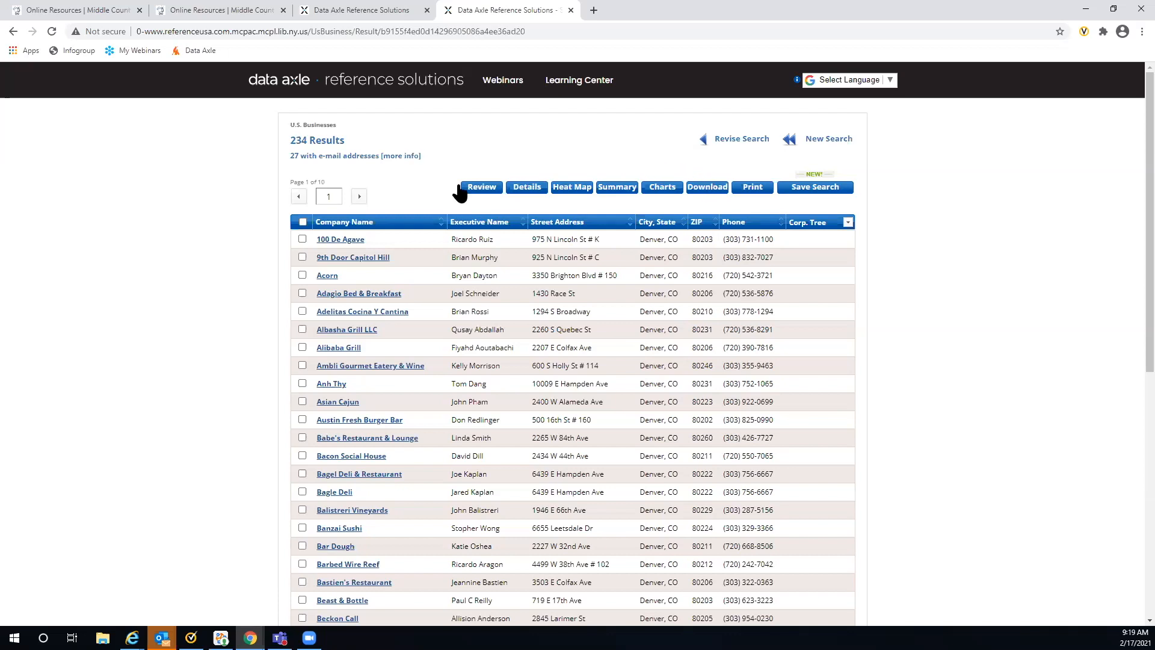
Select all Denver records on each of the ten result pages, from page 1 through page 10.
{"action": "left_click", "coordinate": [302, 222]}
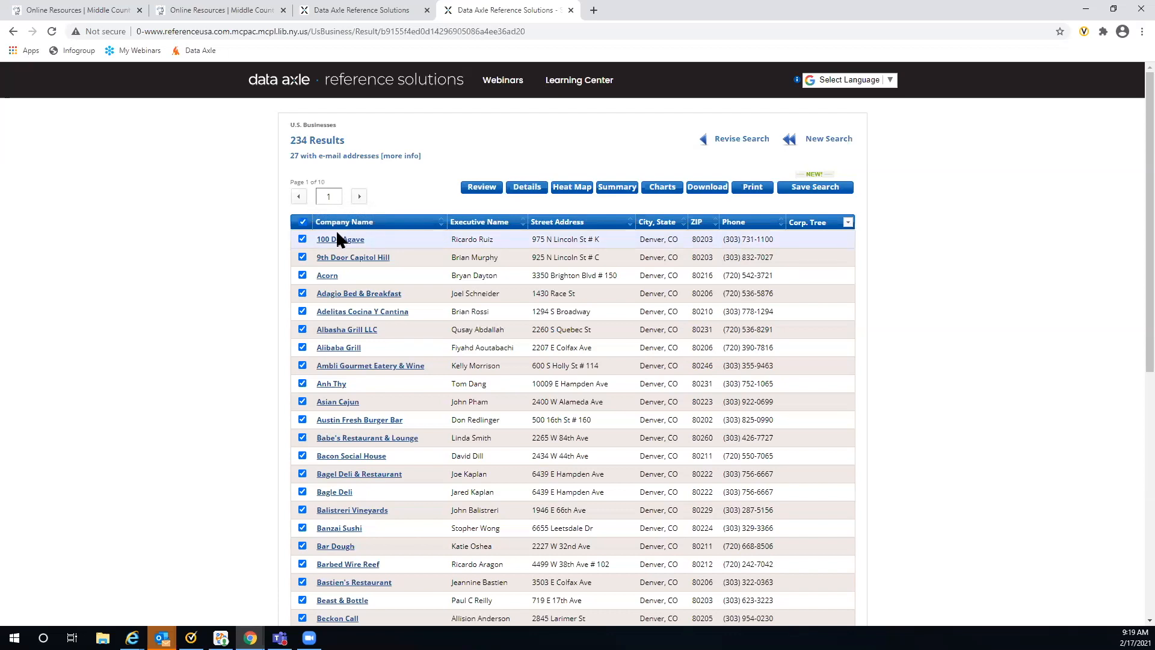
{"action": "left_click", "coordinate": [360, 197]}
{"action": "left_click", "coordinate": [303, 222]}
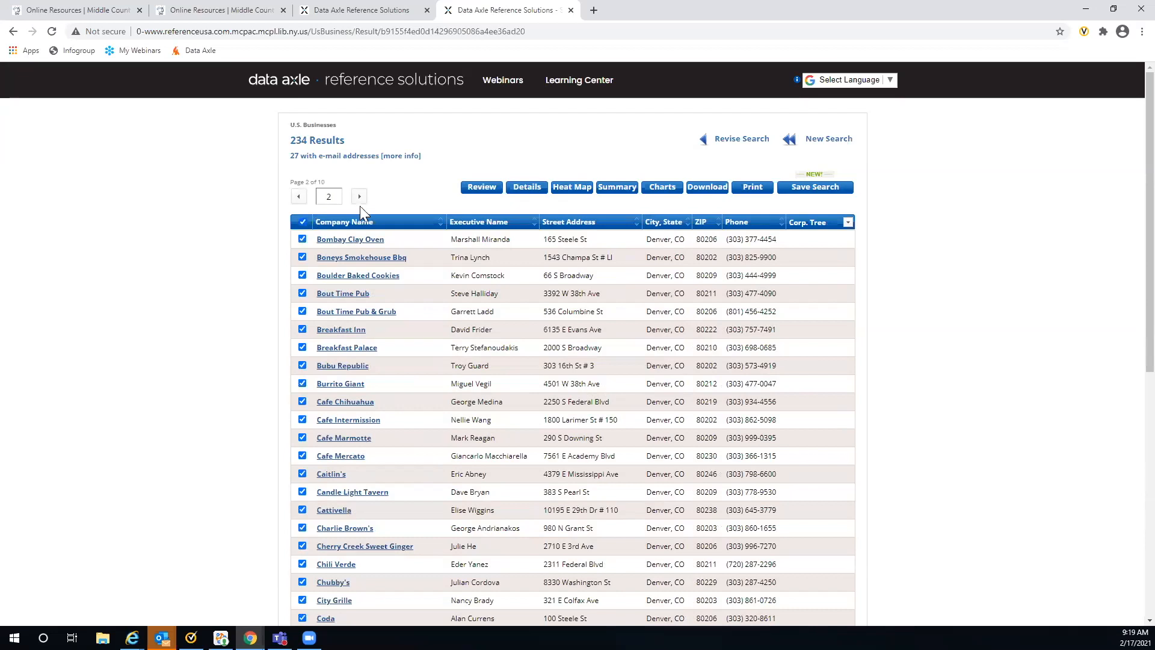
{"action": "left_click", "coordinate": [359, 197]}
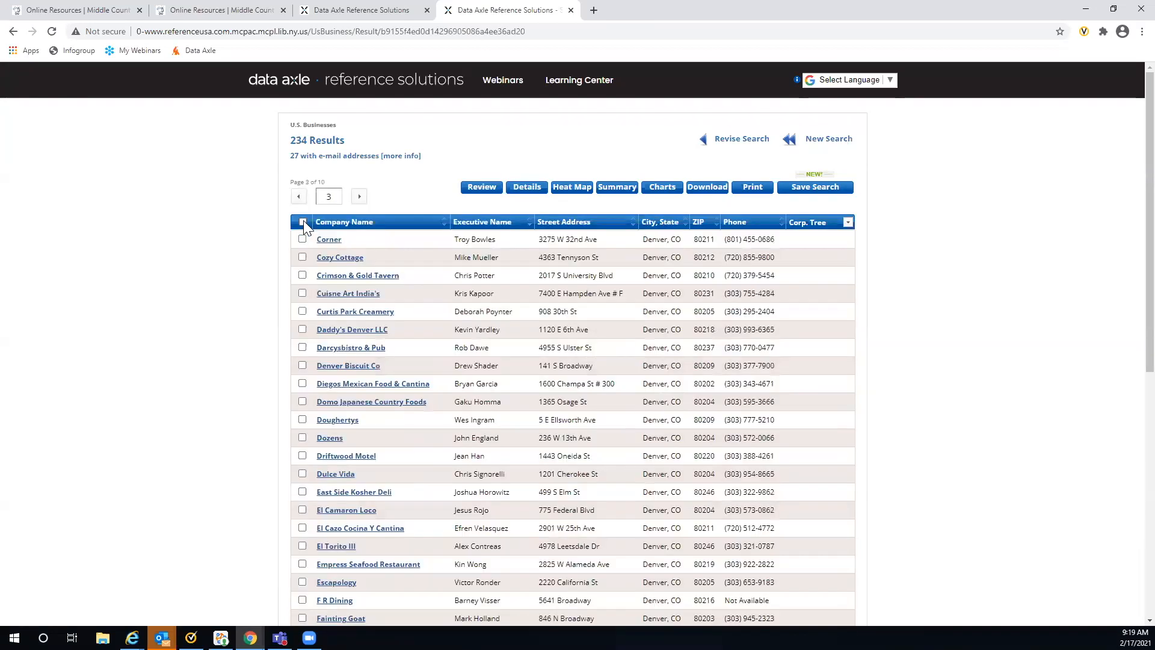
{"action": "left_click", "coordinate": [302, 222]}
{"action": "left_click", "coordinate": [359, 197]}
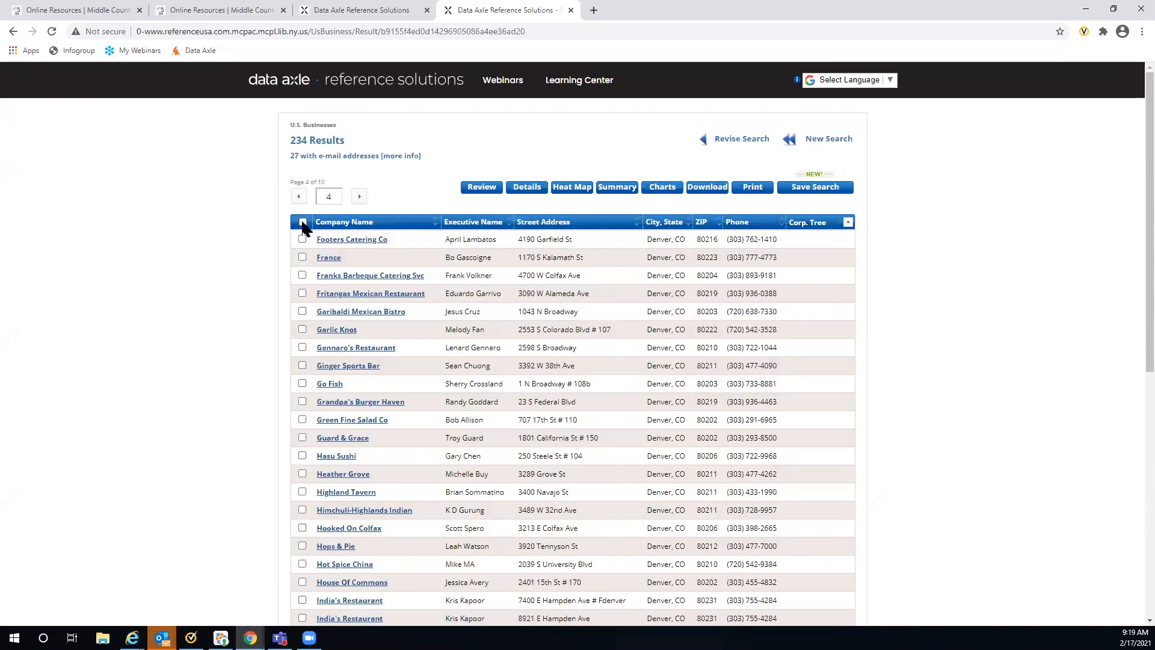
{"action": "left_click", "coordinate": [303, 222]}
{"action": "left_click", "coordinate": [359, 197]}
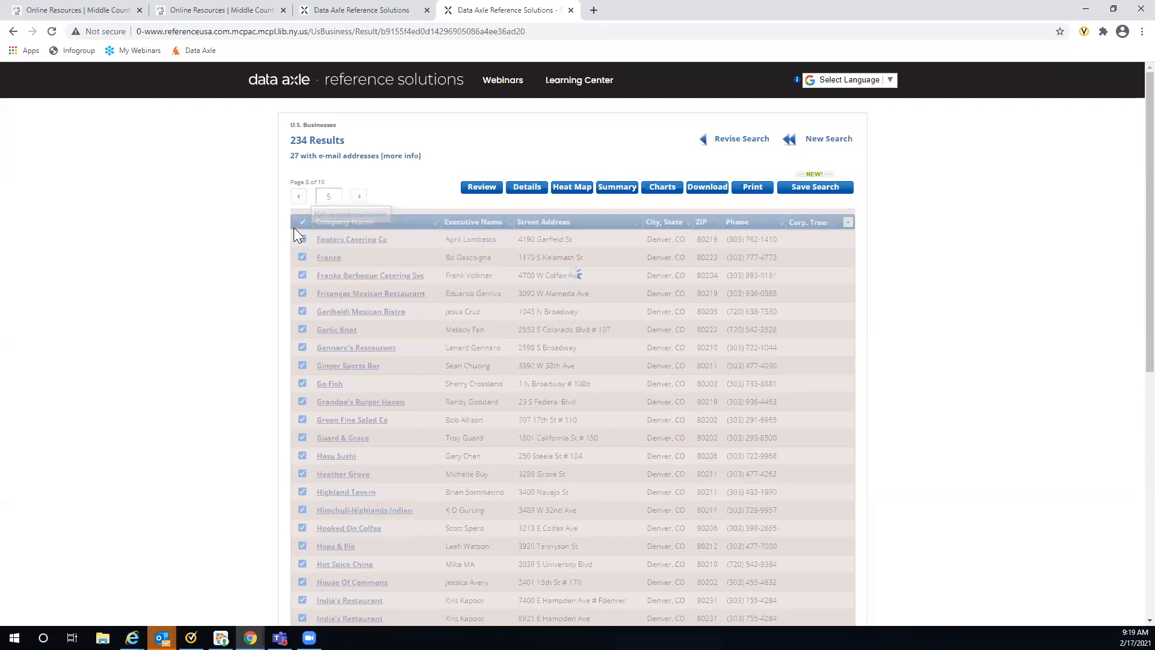
{"action": "left_click", "coordinate": [303, 222]}
{"action": "left_click", "coordinate": [359, 197]}
{"action": "left_click", "coordinate": [302, 222]}
{"action": "left_click", "coordinate": [360, 199]}
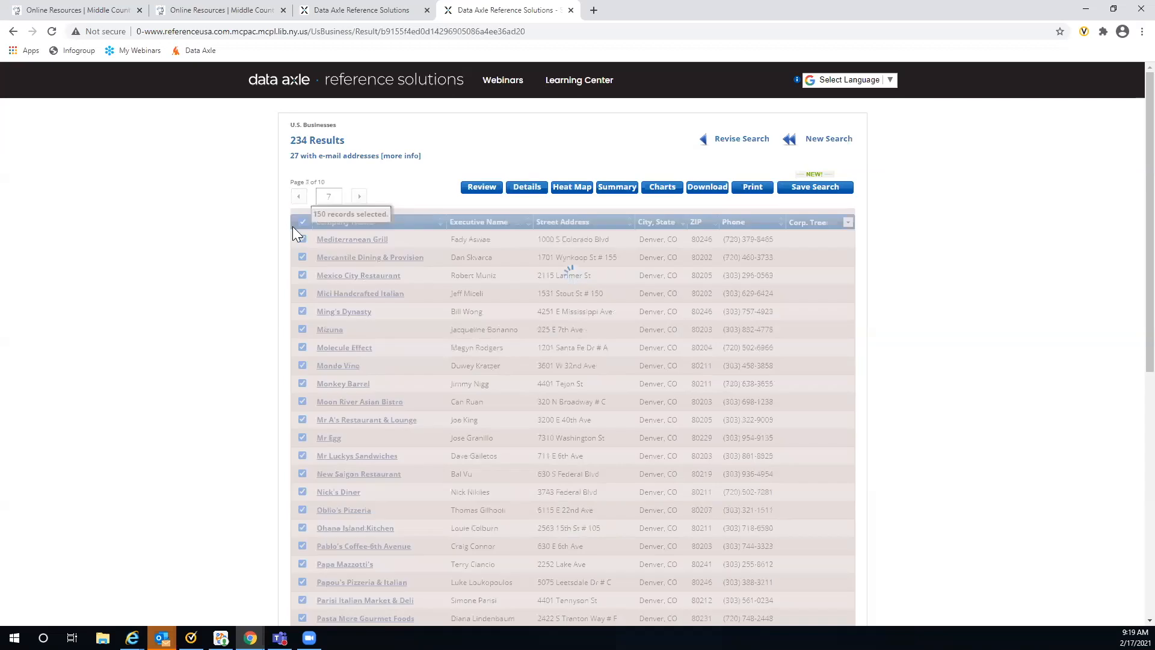
{"action": "left_click", "coordinate": [302, 222]}
{"action": "left_click", "coordinate": [360, 199]}
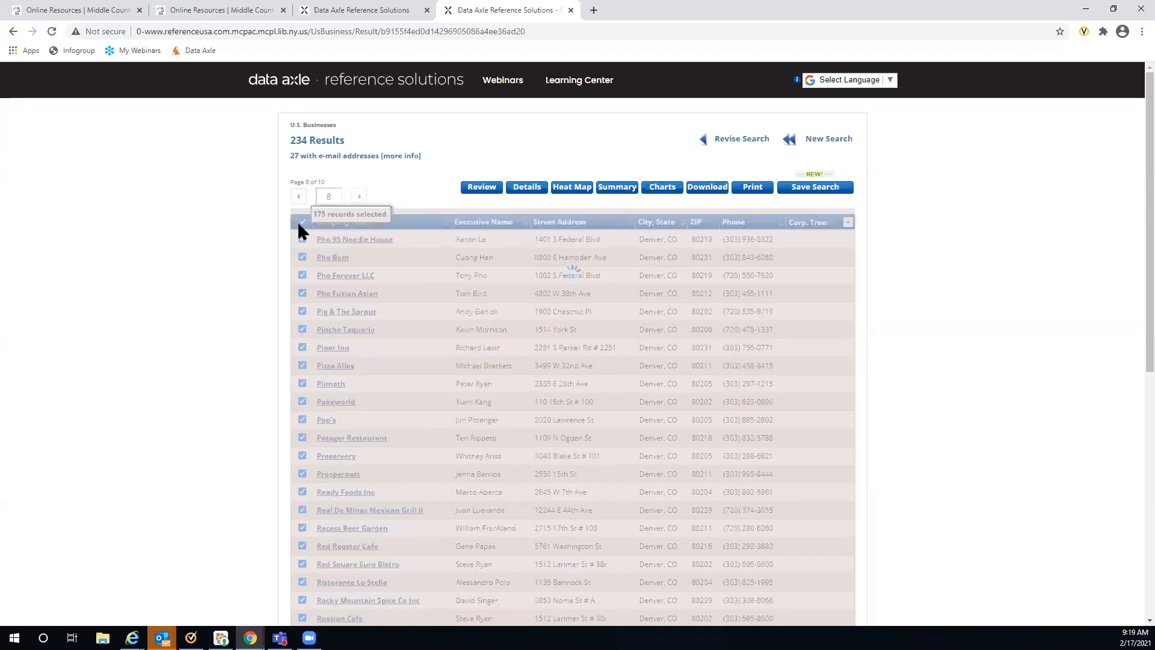
{"action": "left_click", "coordinate": [303, 222]}
{"action": "left_click", "coordinate": [360, 195]}
{"action": "left_click", "coordinate": [302, 222]}
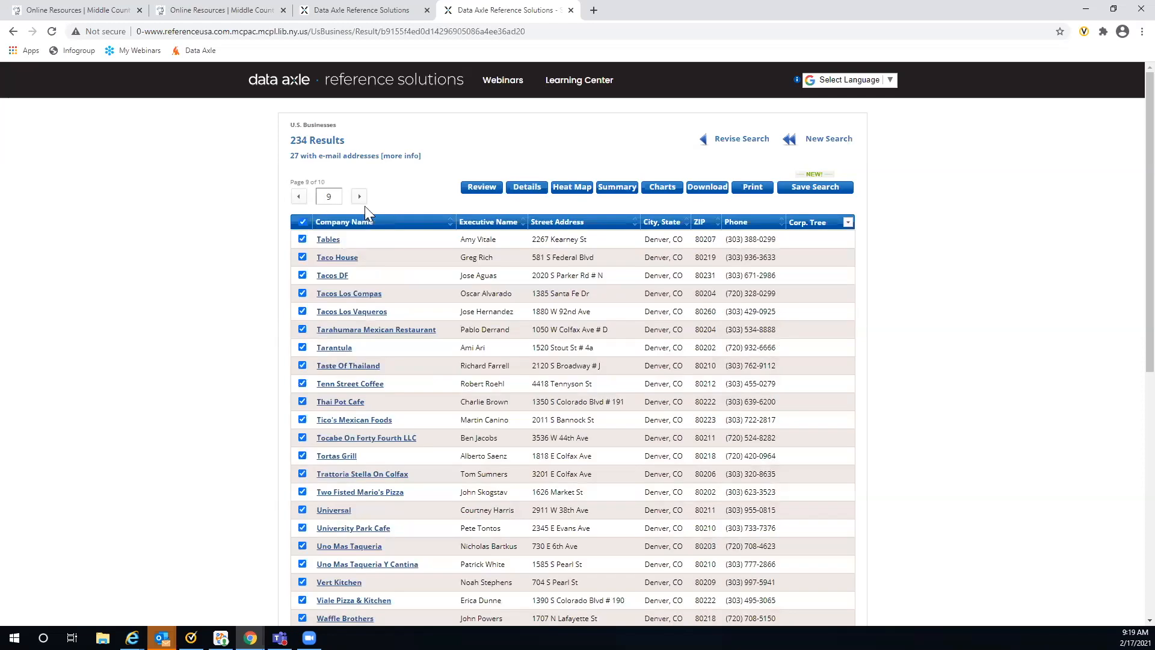
{"action": "left_click", "coordinate": [360, 197]}
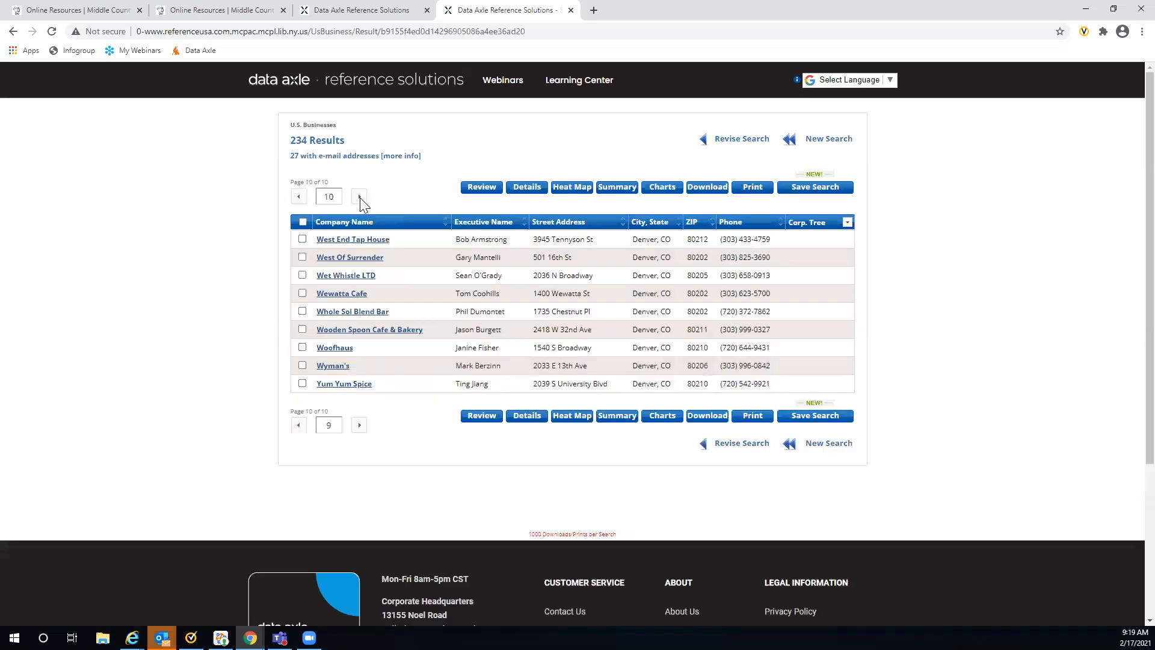
{"action": "left_click", "coordinate": [303, 222]}
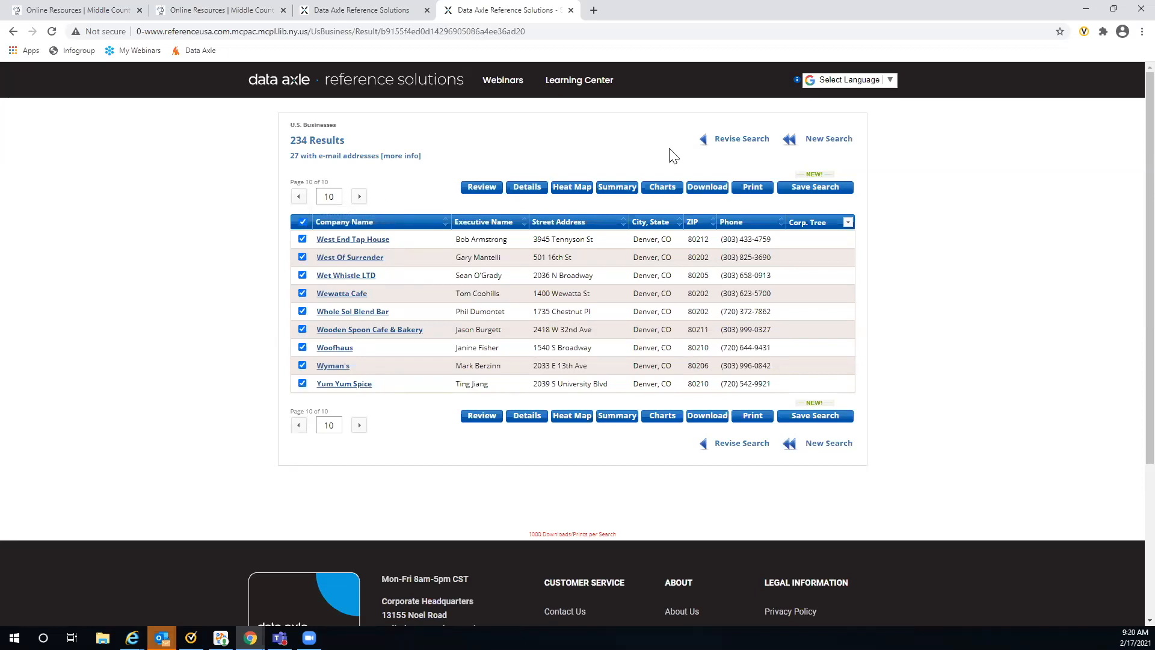
Download the selected records as a comma-delimited file with summary detail, and open the file in Excel to look it over before closing it.
{"action": "left_click", "coordinate": [707, 188]}
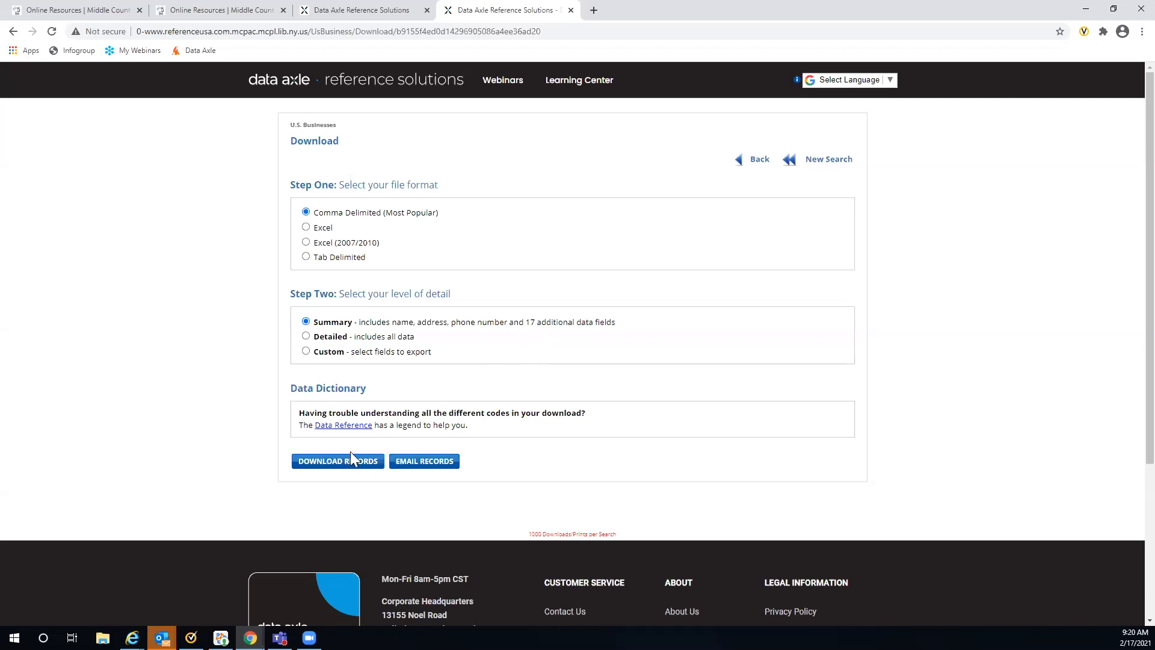
{"action": "left_click", "coordinate": [337, 462]}
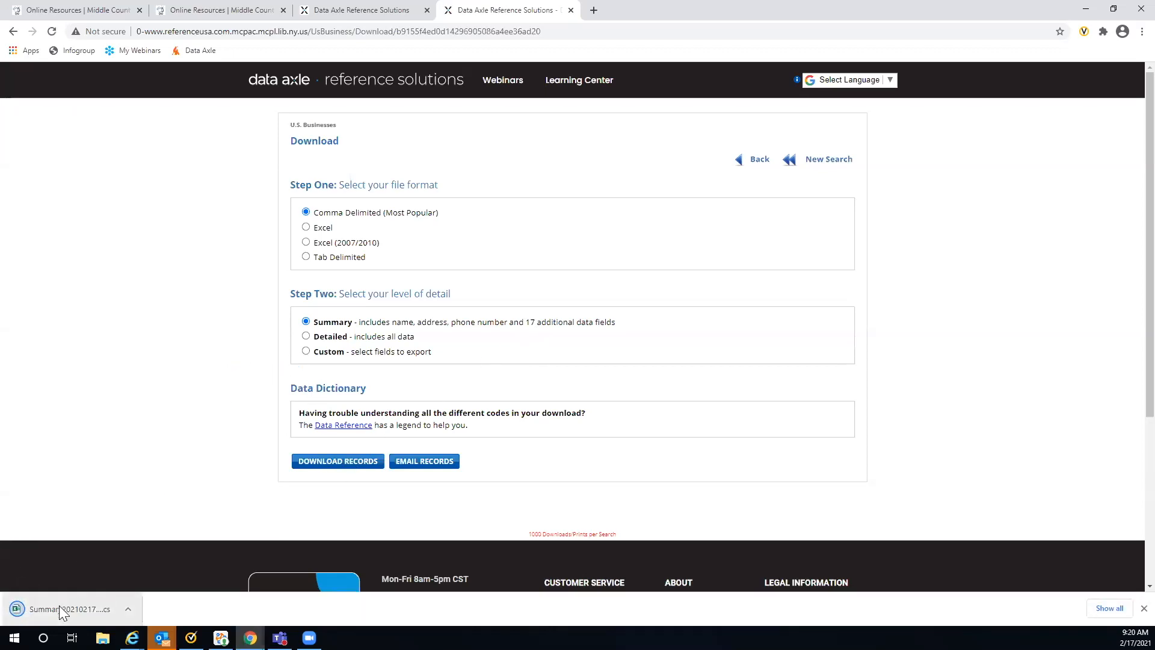
{"action": "left_click", "coordinate": [59, 606]}
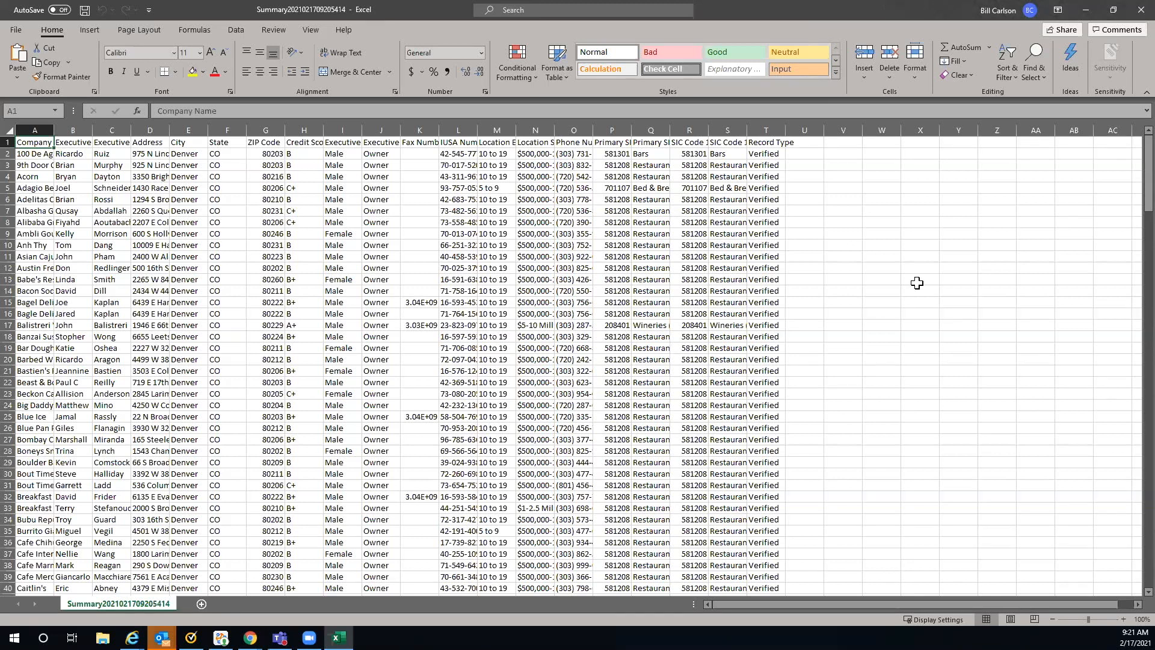
{"action": "left_click", "coordinate": [1134, 13]}
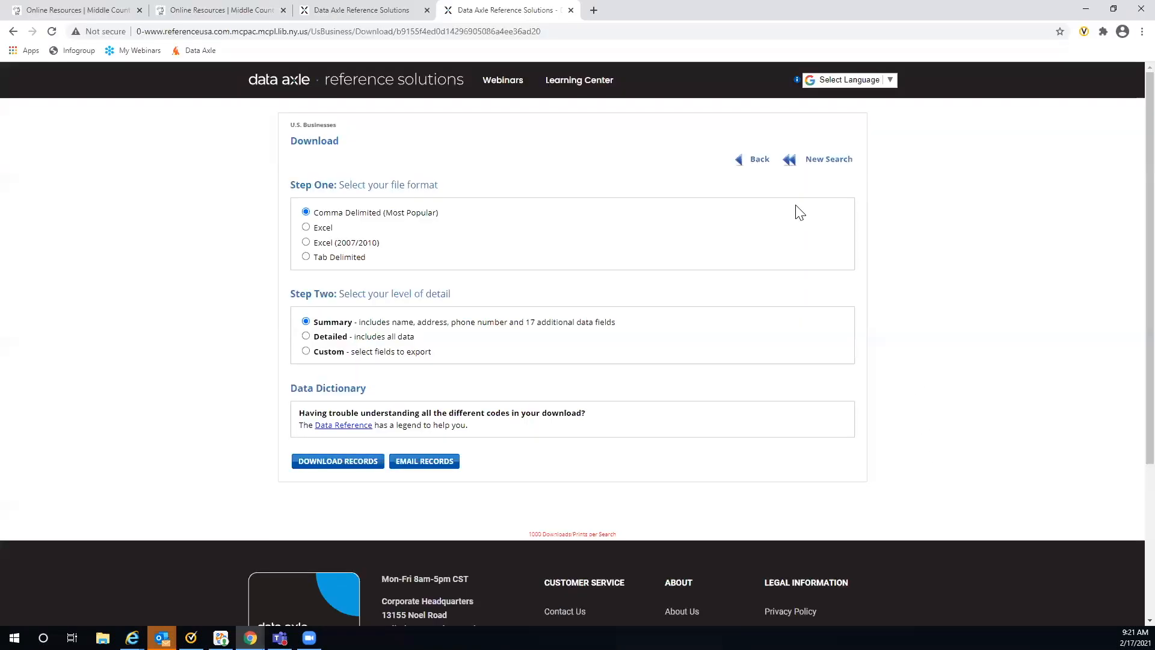
Go back from the download page to the charts report, review its counts by city, and return to the full four-state results.
{"action": "left_click", "coordinate": [755, 160]}
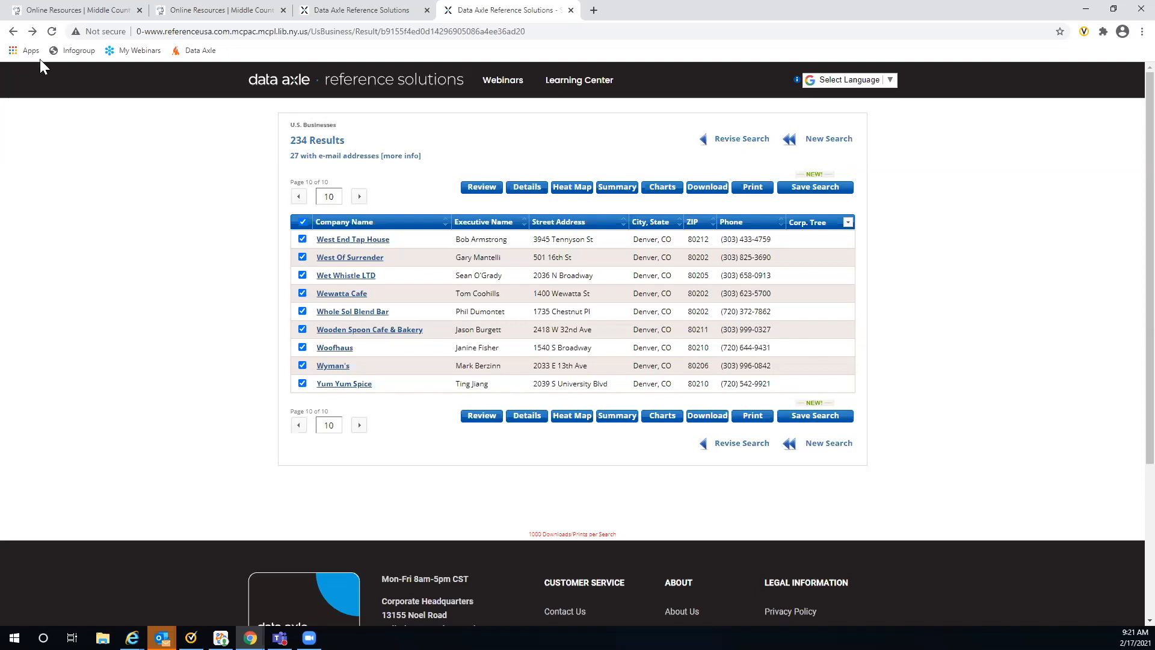
{"action": "left_click", "coordinate": [13, 32]}
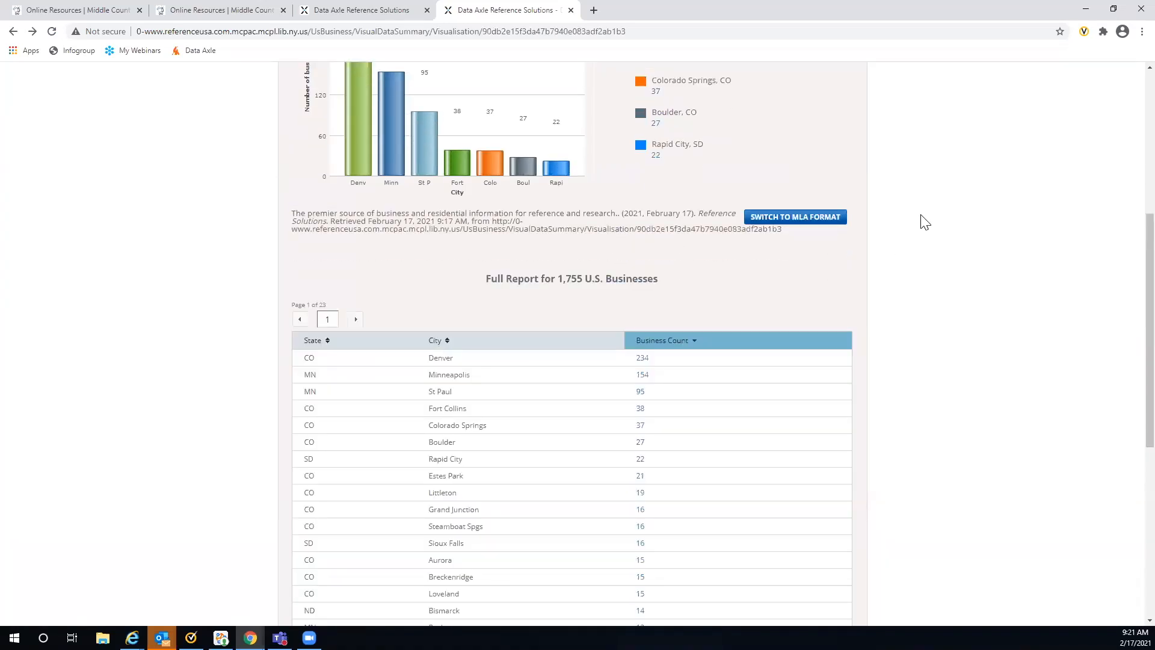
{"action": "scroll", "coordinate": [722, 289], "scroll_direction": "down", "scroll_amount": 1}
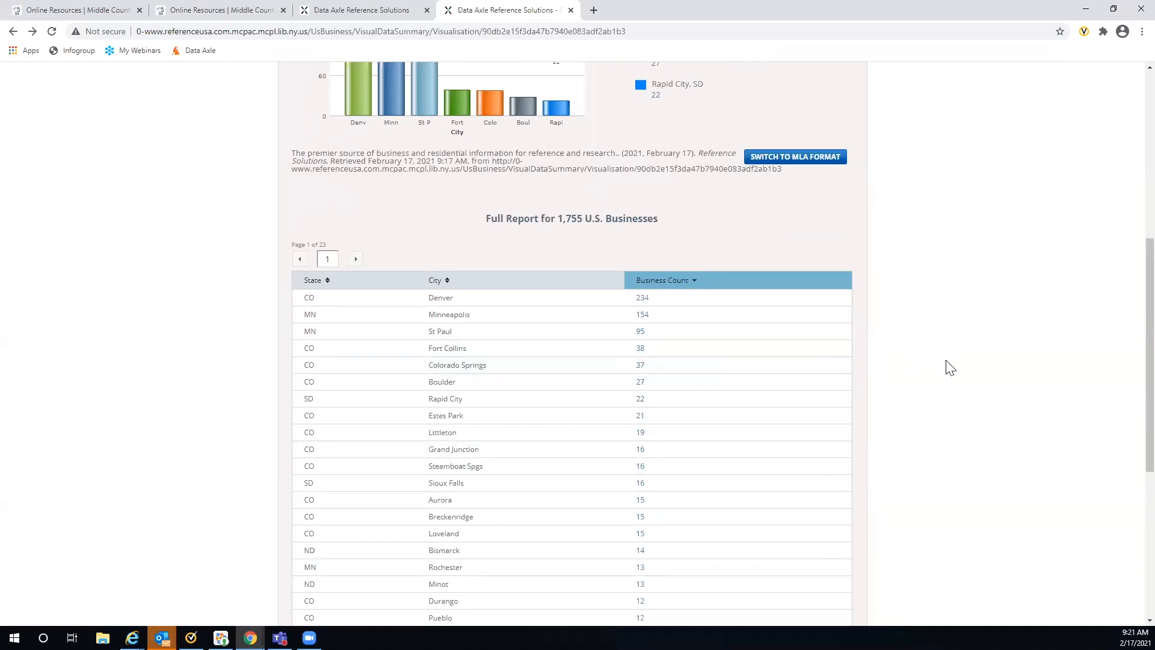
{"action": "scroll", "coordinate": [949, 367], "scroll_direction": "up", "scroll_amount": 7}
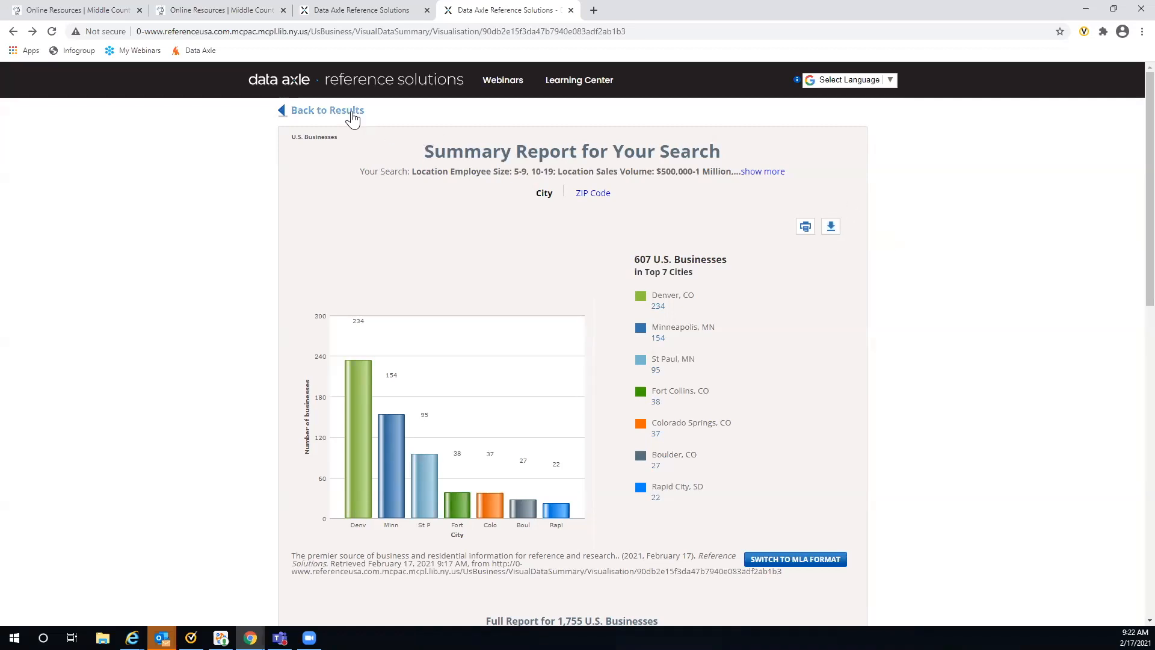
{"action": "left_click", "coordinate": [352, 112]}
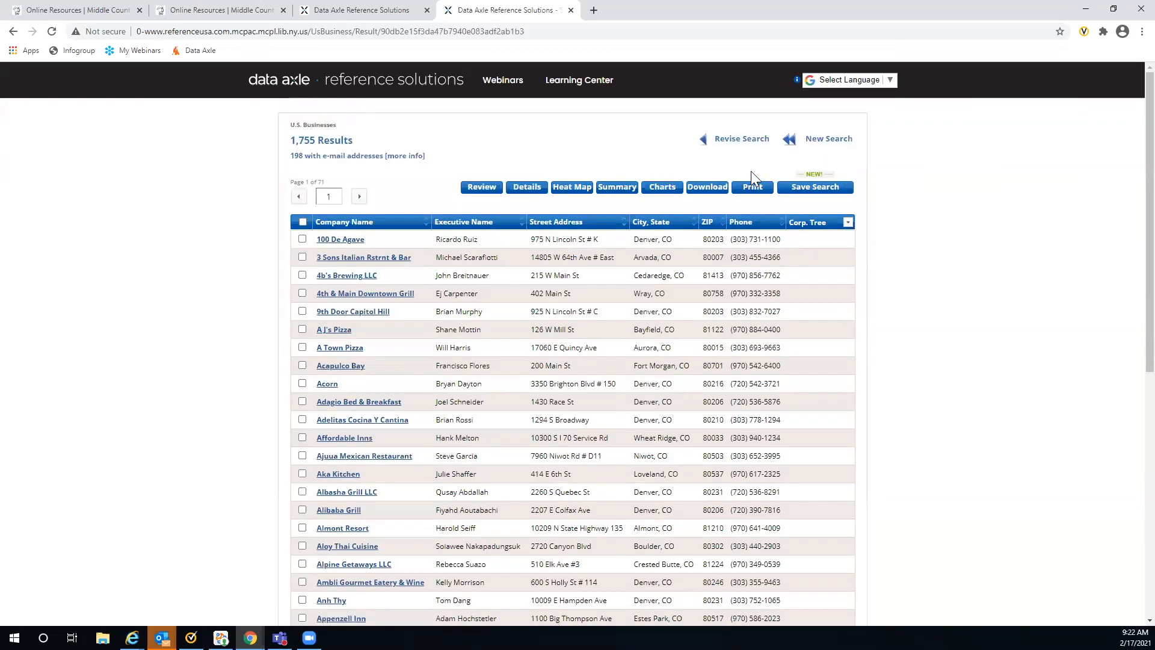
Revise the search by removing the $500,000-1 Million range from the Sales Volume criterion, and update the record count.
{"action": "left_click", "coordinate": [728, 144]}
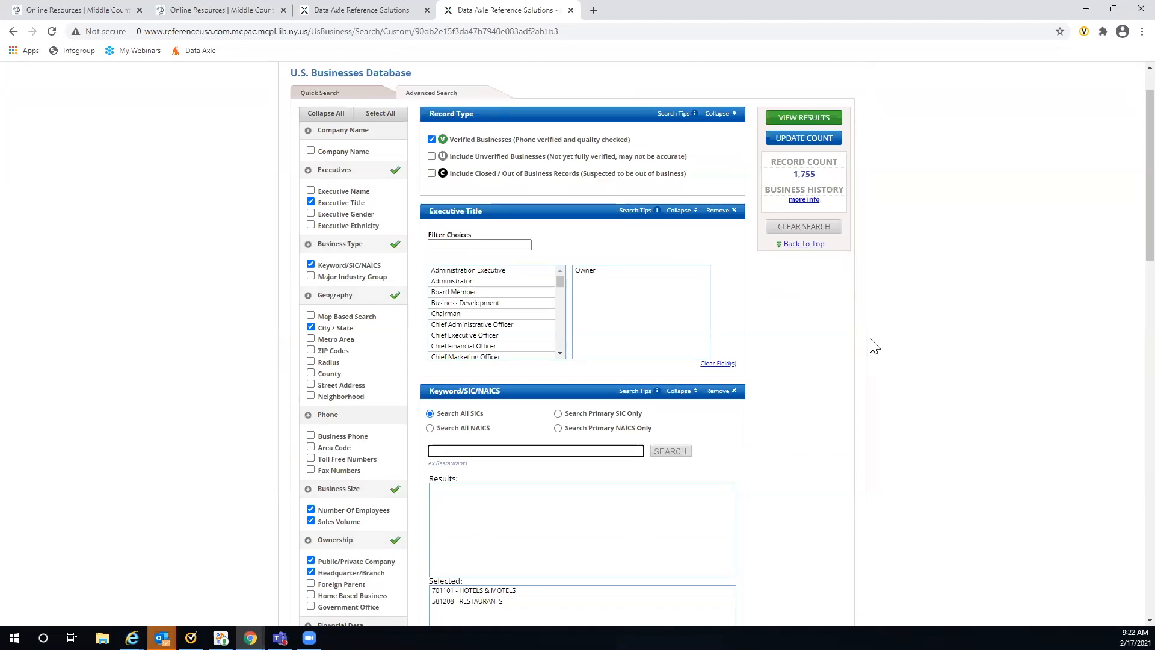
{"action": "scroll", "coordinate": [874, 347], "scroll_direction": "down", "scroll_amount": 7}
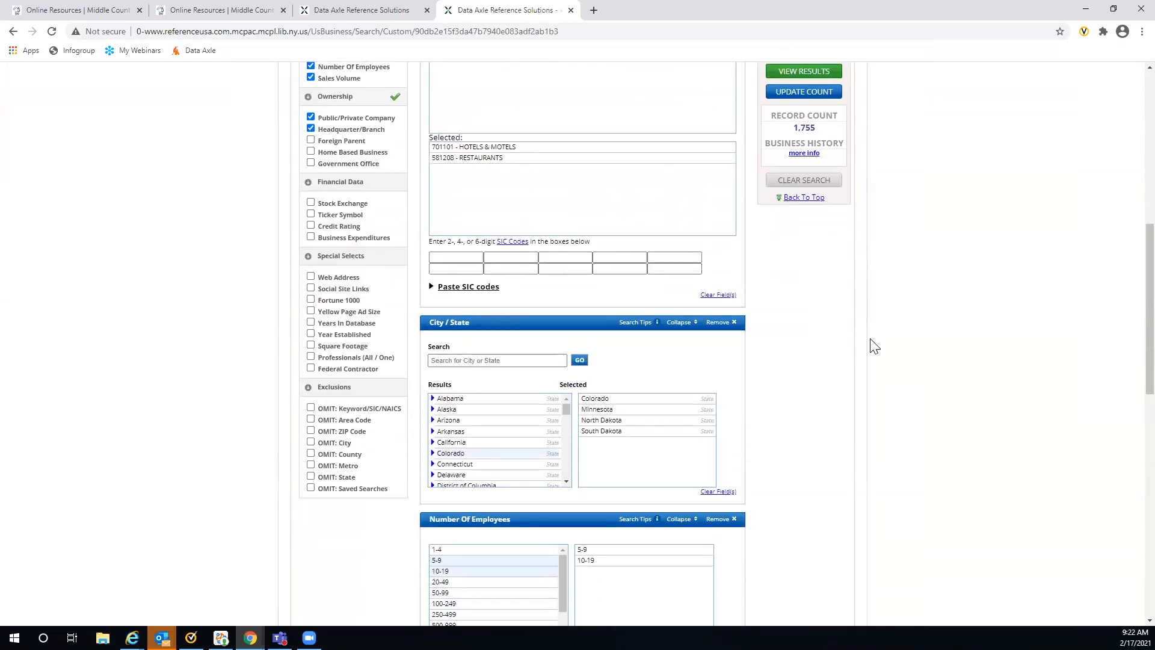
{"action": "scroll", "coordinate": [875, 346], "scroll_direction": "down", "scroll_amount": 4}
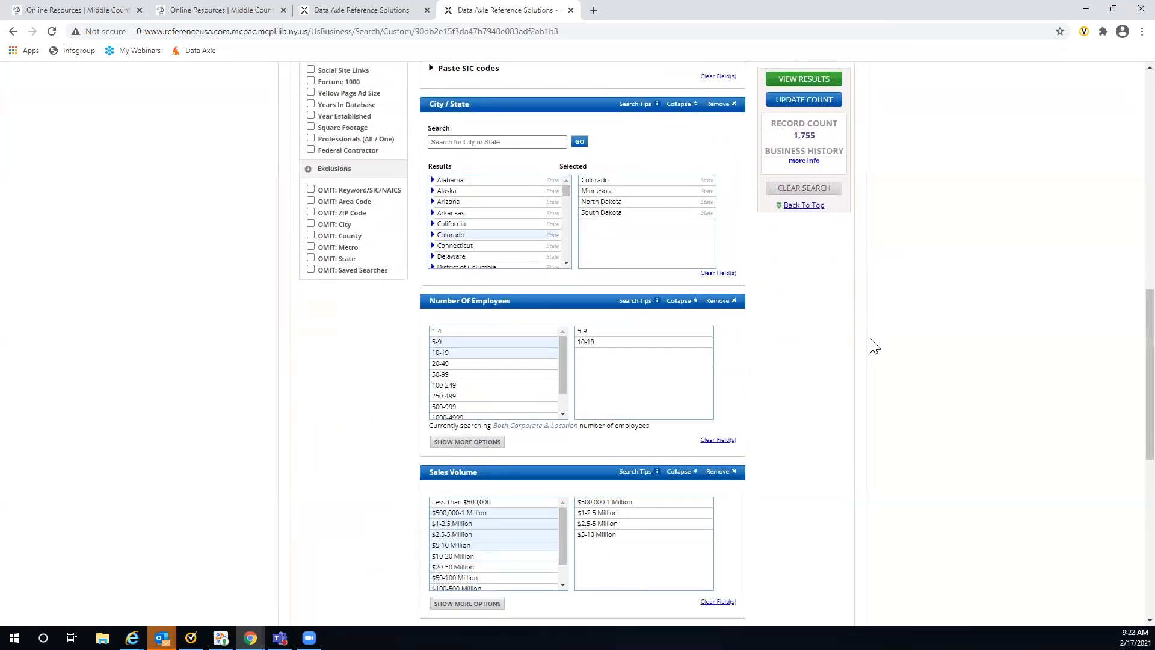
{"action": "scroll", "coordinate": [874, 346], "scroll_direction": "down", "scroll_amount": 1}
{"action": "scroll", "coordinate": [861, 438], "scroll_direction": "down", "scroll_amount": 1}
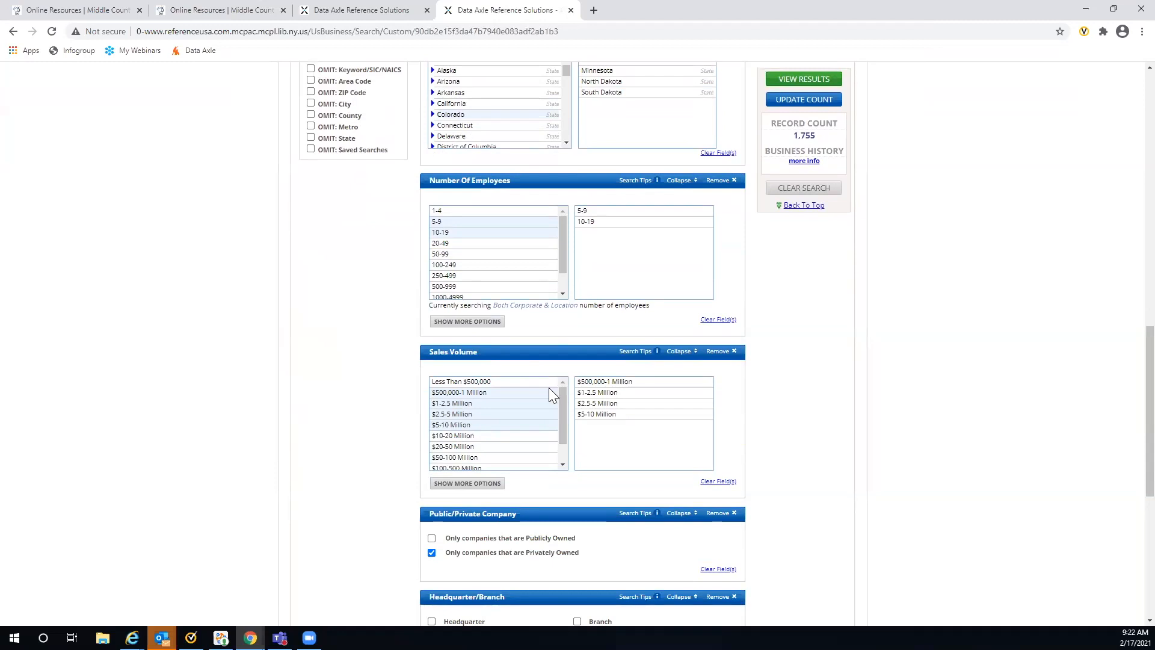
{"action": "left_click", "coordinate": [608, 385]}
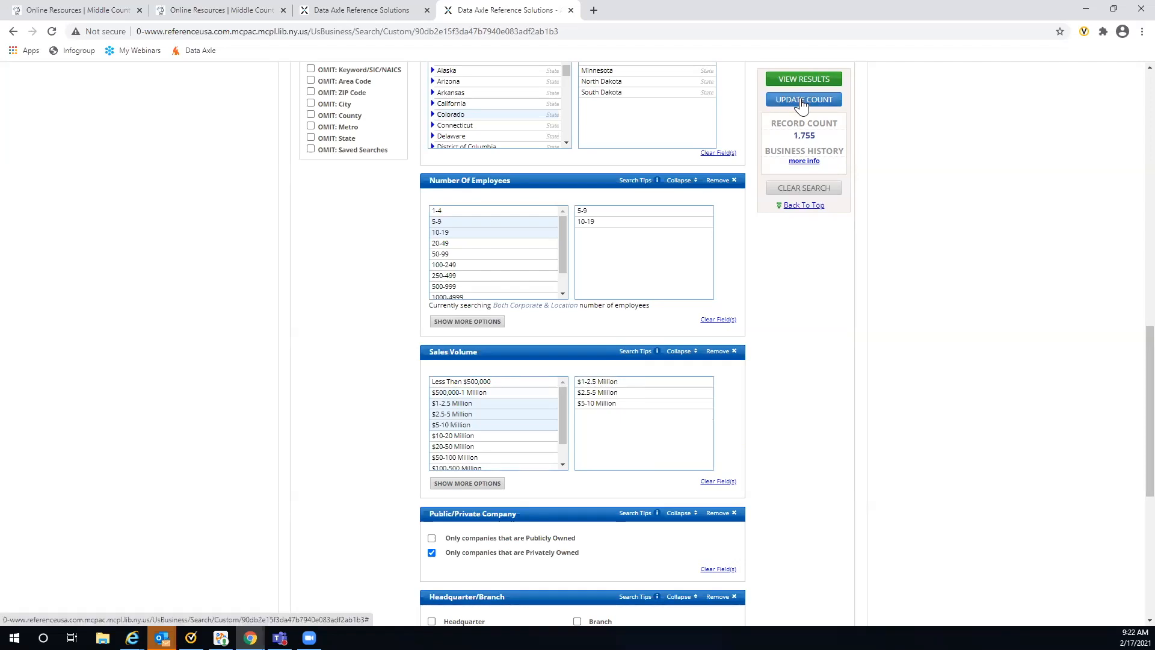
{"action": "left_click", "coordinate": [801, 103]}
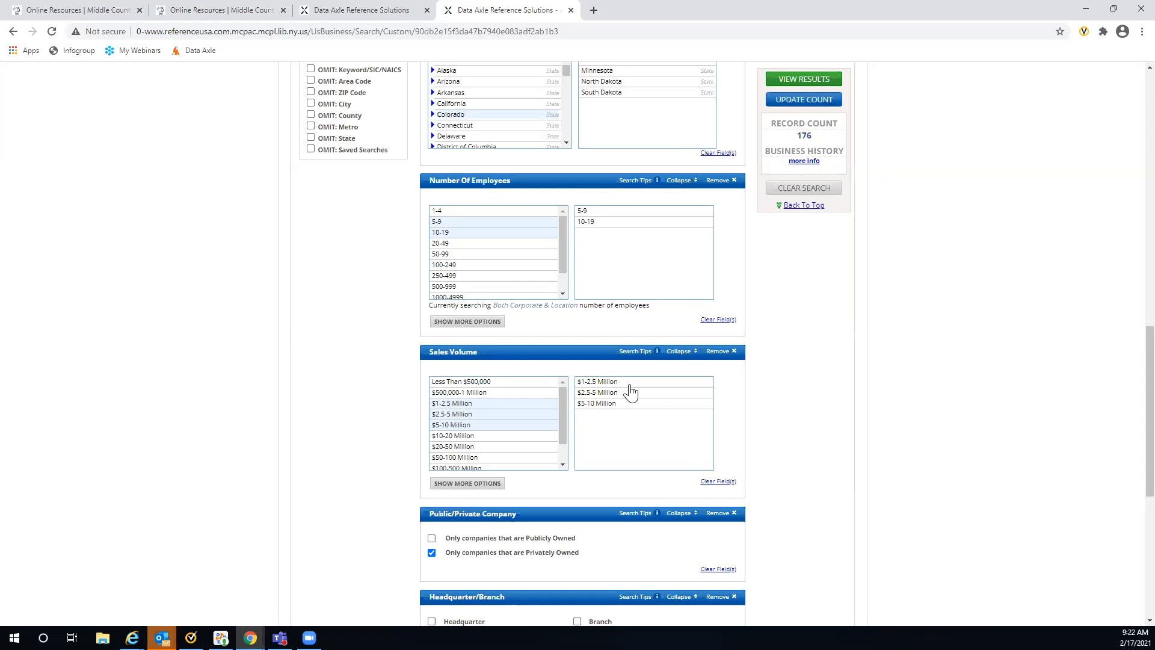
Add the $500,000-1 Million range back to the Sales Volume criterion, and view the results with the record count updated.
{"action": "left_click", "coordinate": [460, 392]}
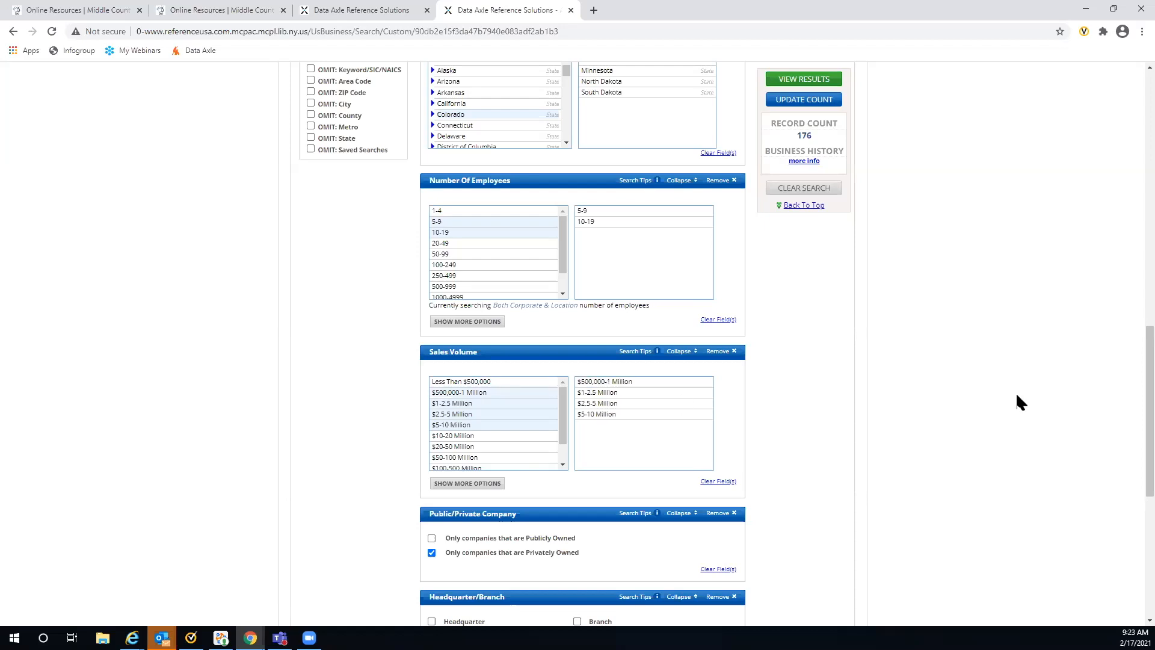
{"action": "left_click", "coordinate": [796, 104]}
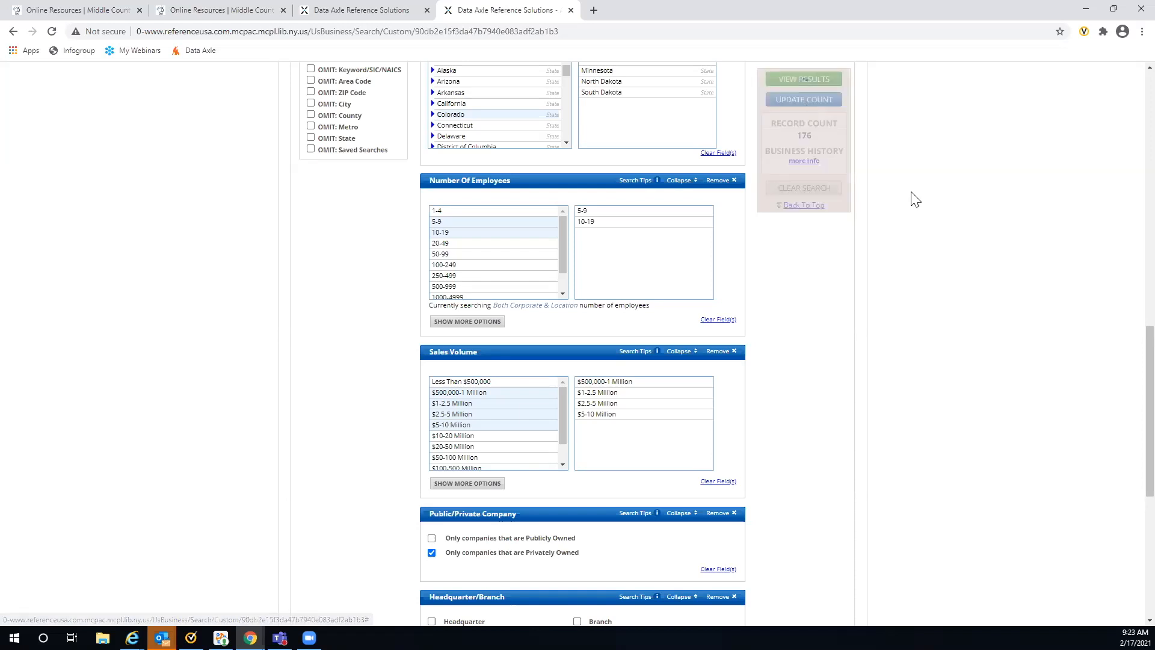
{"action": "left_click", "coordinate": [805, 82]}
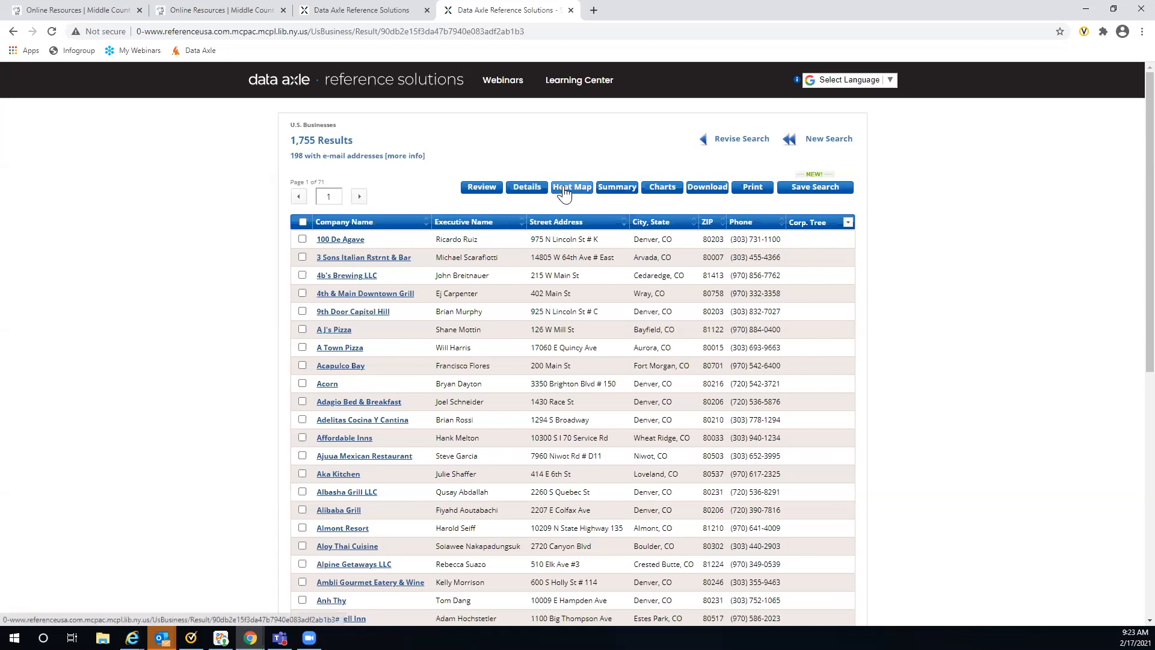
Open the heat map for the search results and review the business locations and the top 50 tally by ZIP code.
{"action": "left_click", "coordinate": [564, 189]}
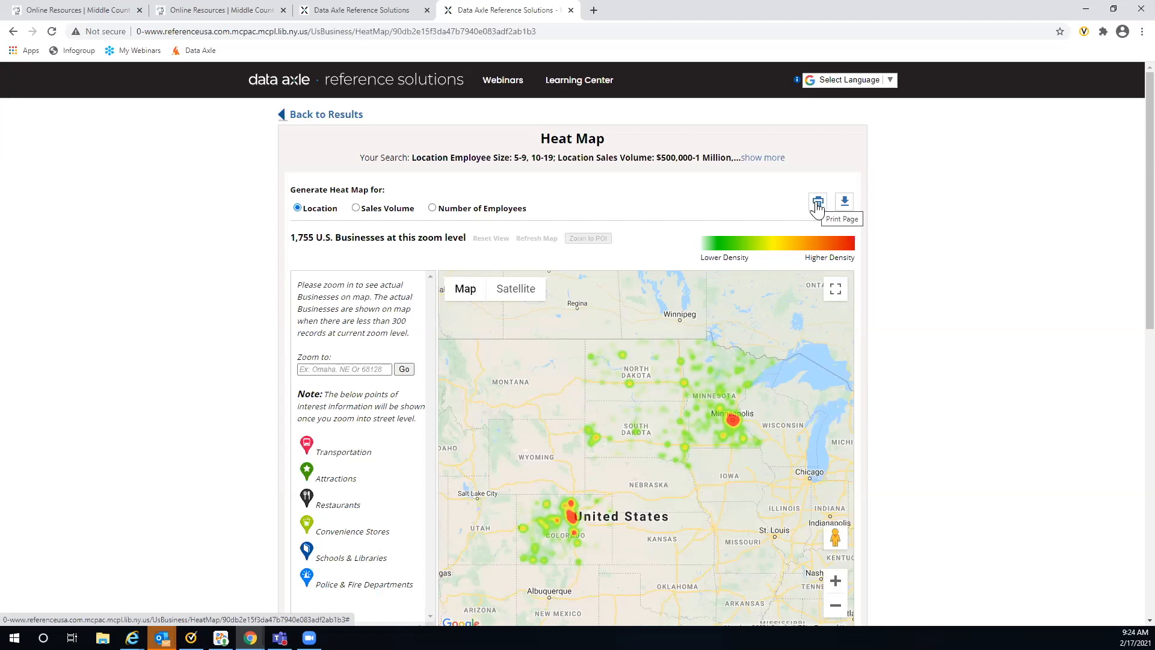
{"action": "scroll", "coordinate": [1002, 243], "scroll_direction": "down", "scroll_amount": 4}
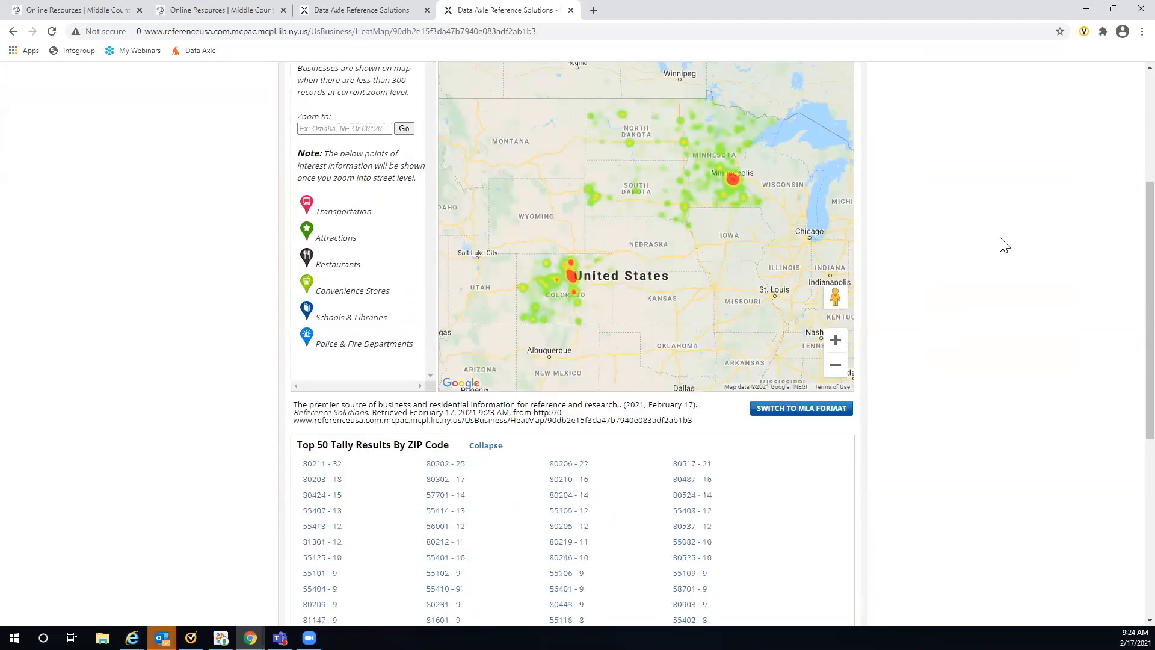
{"action": "scroll", "coordinate": [1002, 244], "scroll_direction": "down", "scroll_amount": 2}
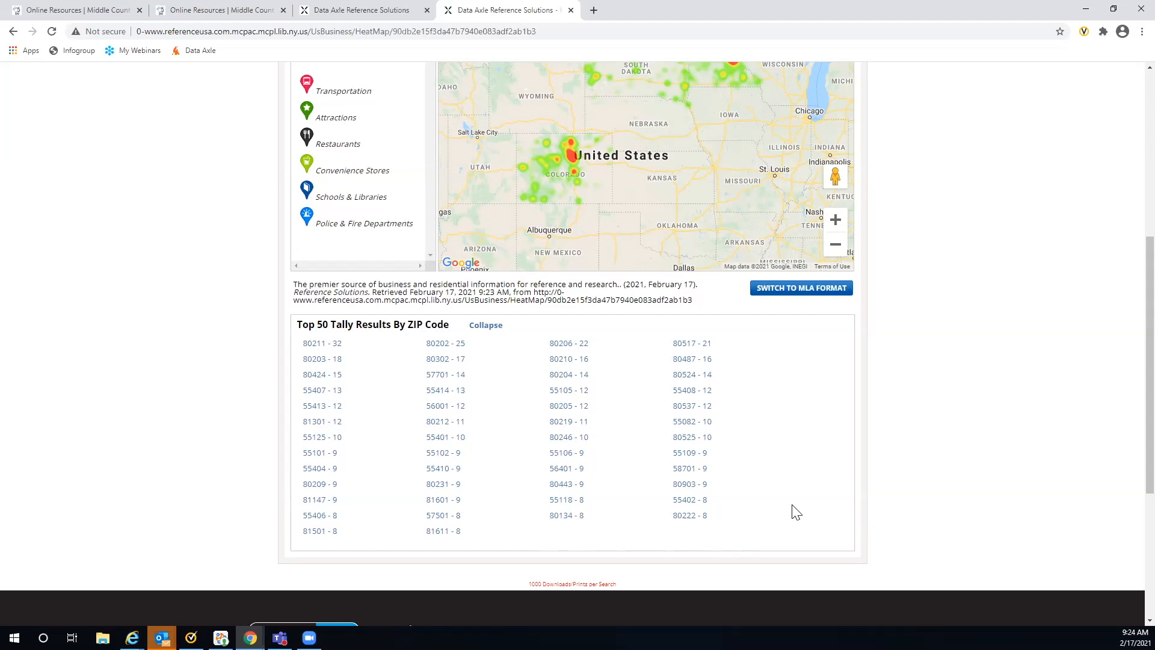
{"action": "scroll", "coordinate": [1016, 370], "scroll_direction": "up", "scroll_amount": 1}
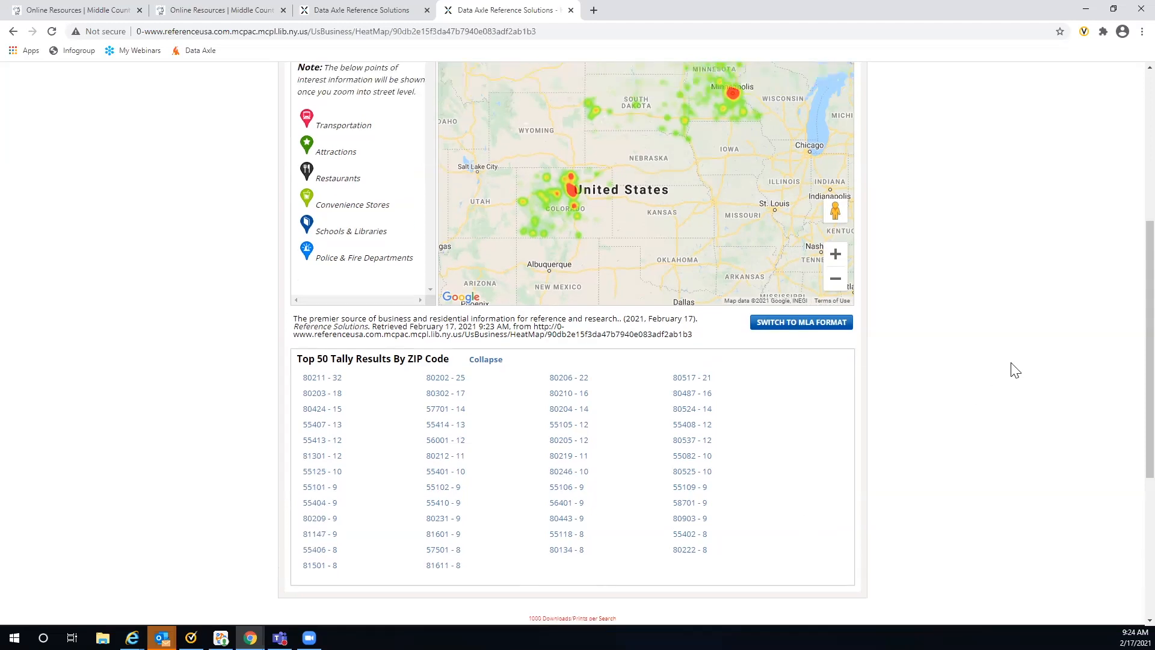
{"action": "scroll", "coordinate": [1015, 369], "scroll_direction": "up", "scroll_amount": 5}
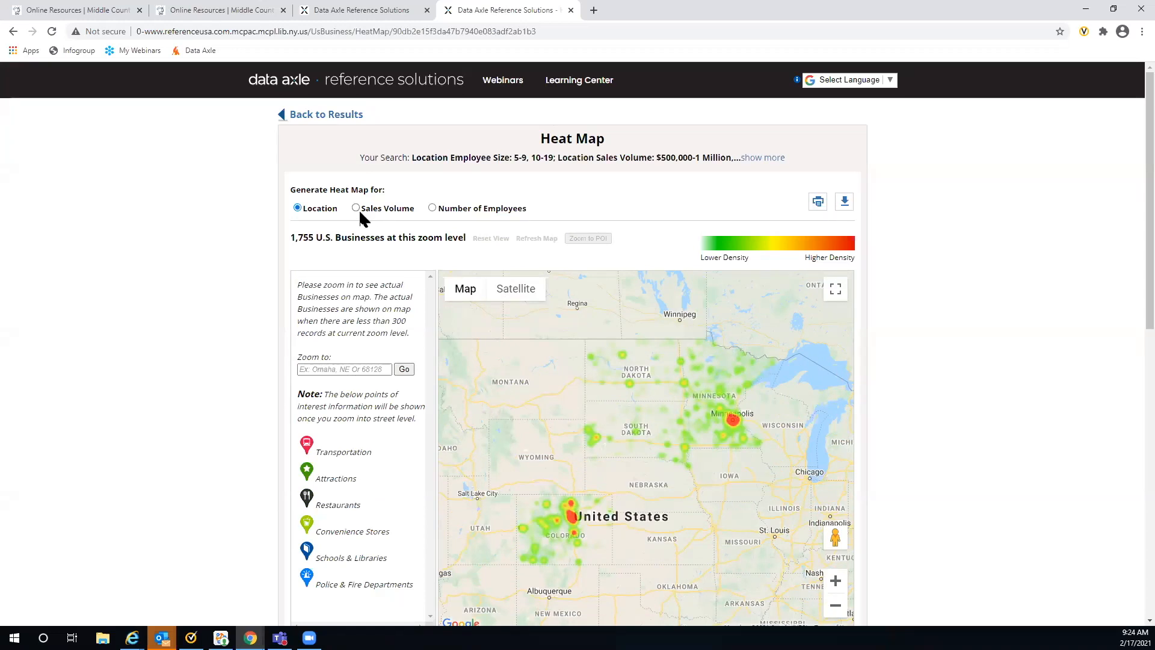
Generate the heat map for Sales Volume and examine where sales are concentrated across the four states.
{"action": "left_click", "coordinate": [356, 209]}
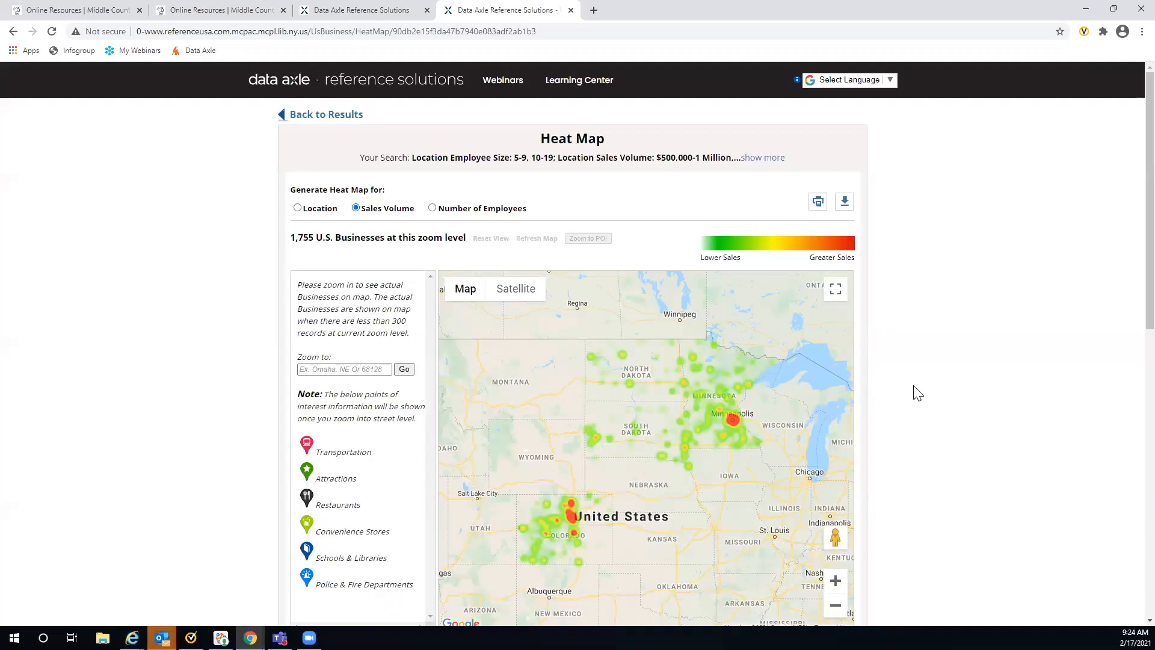
{"action": "scroll", "coordinate": [913, 392], "scroll_direction": "down", "scroll_amount": 2}
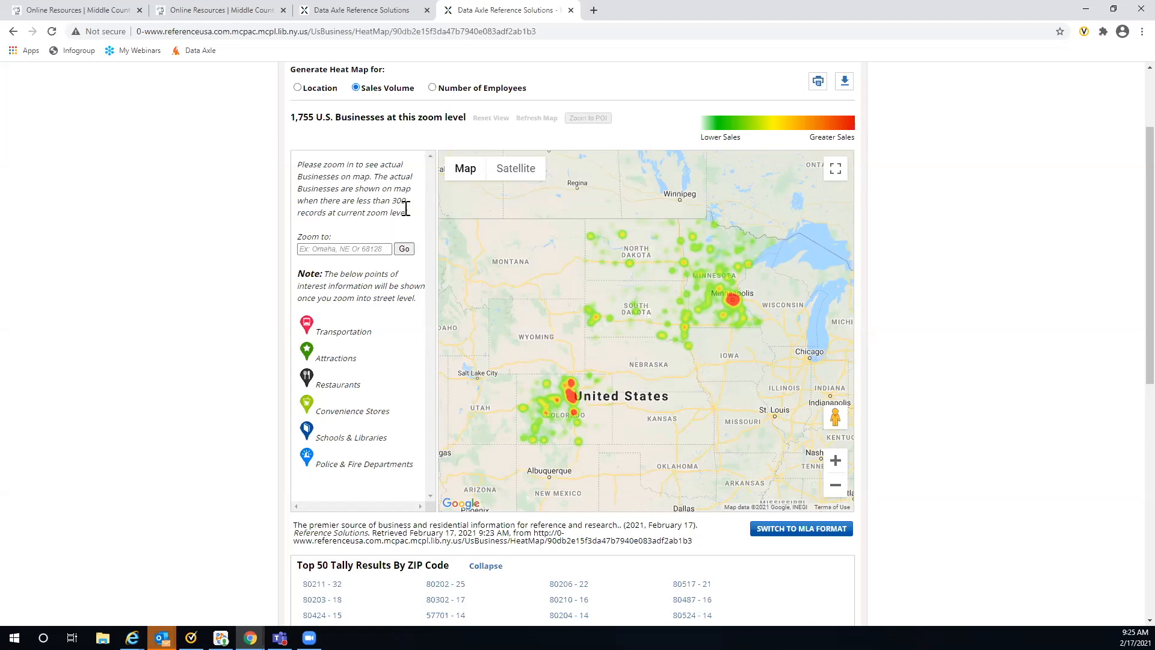
Zoom the sales volume heat map in on South Dakota until individual businesses are plotted, and review the list of plotted businesses.
{"action": "left_click", "coordinate": [835, 461]}
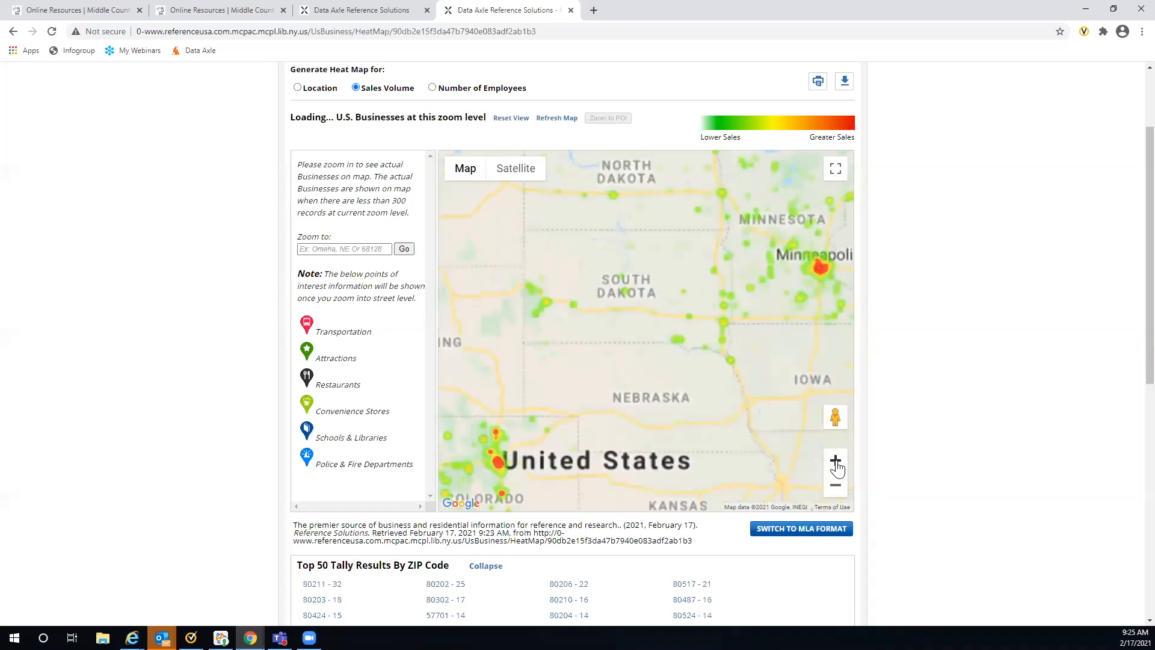
{"action": "left_click", "coordinate": [836, 461]}
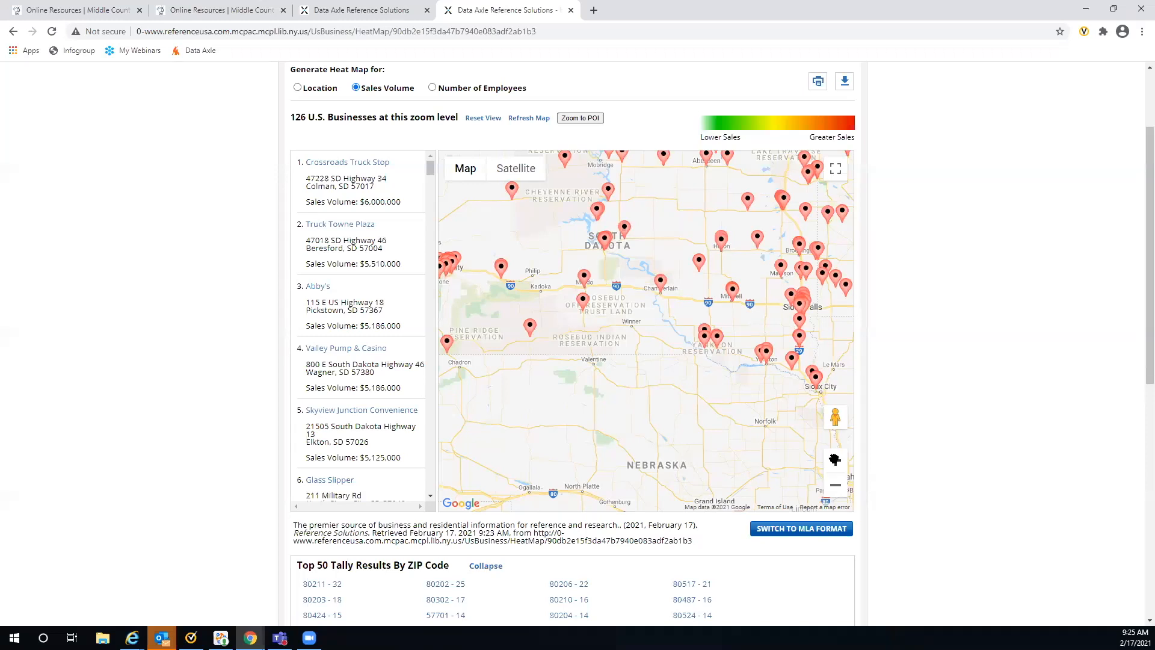
{"action": "scroll", "coordinate": [396, 323], "scroll_direction": "down", "scroll_amount": 3}
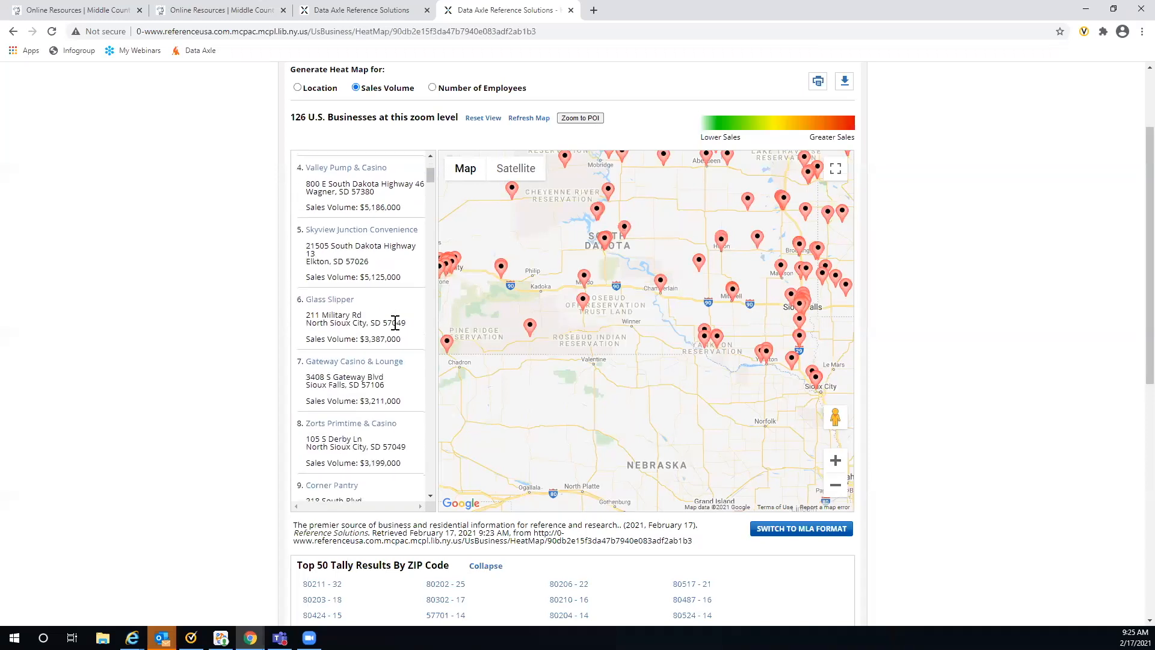
{"action": "scroll", "coordinate": [395, 323], "scroll_direction": "down", "scroll_amount": 3}
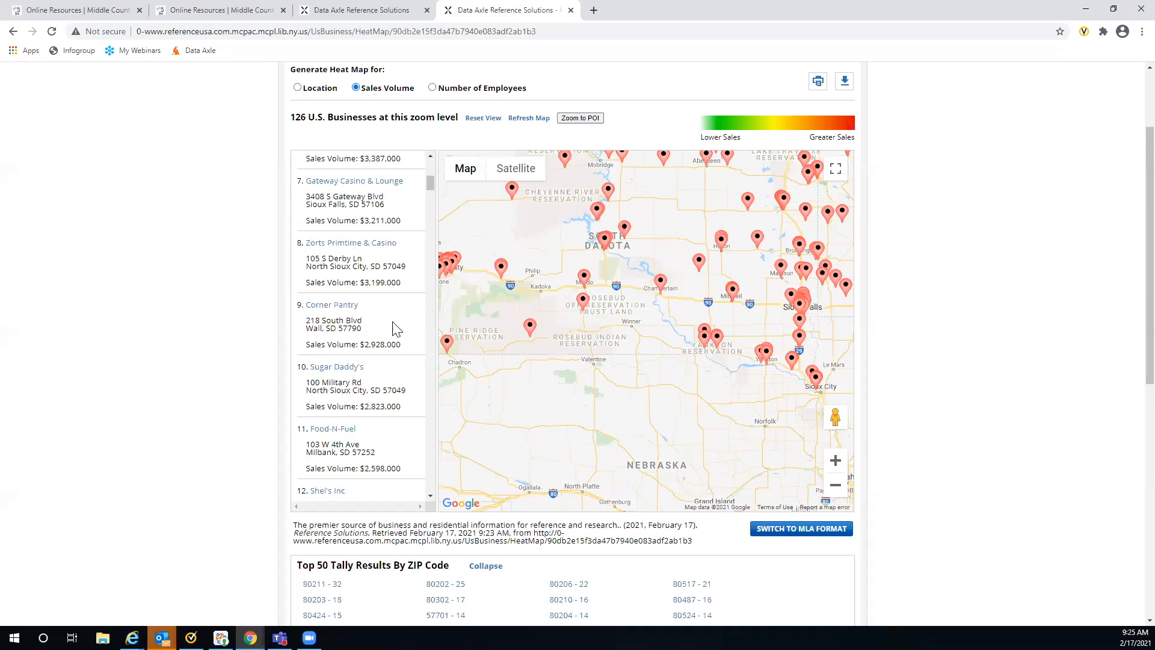
{"action": "scroll", "coordinate": [396, 330], "scroll_direction": "down", "scroll_amount": 1}
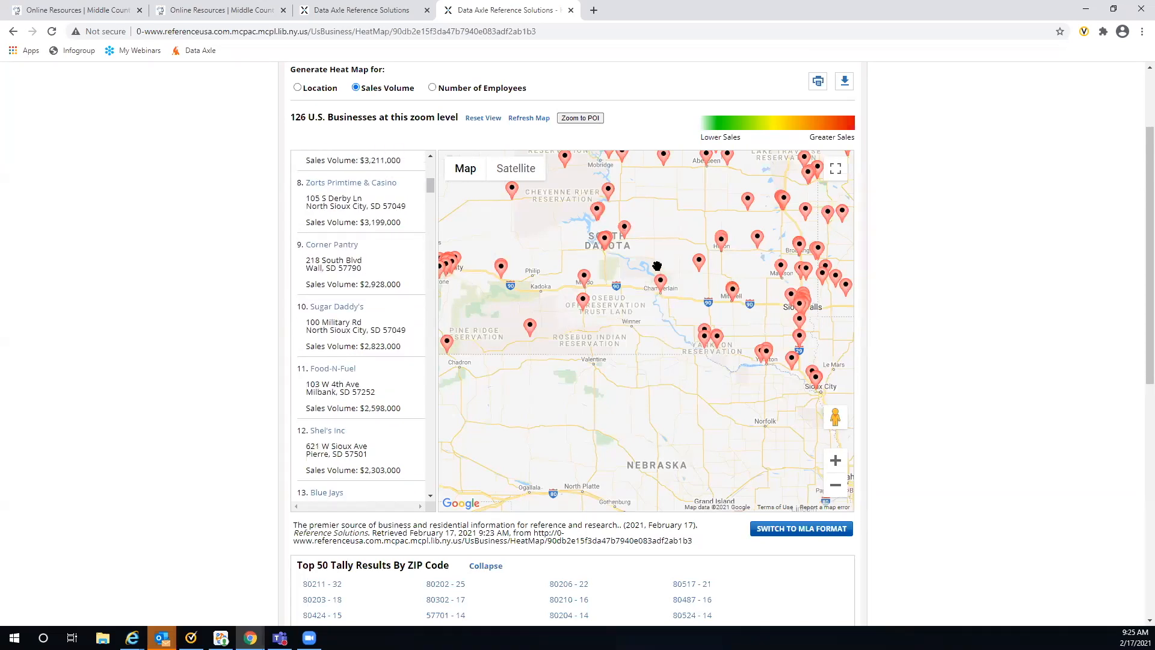
View the map details for the Medicine Creek Bar & Grill marker, close them, and locate Blue Jays on the map from the business list.
{"action": "mouse_move", "coordinate": [627, 234]}
{"action": "left_click", "coordinate": [626, 232]}
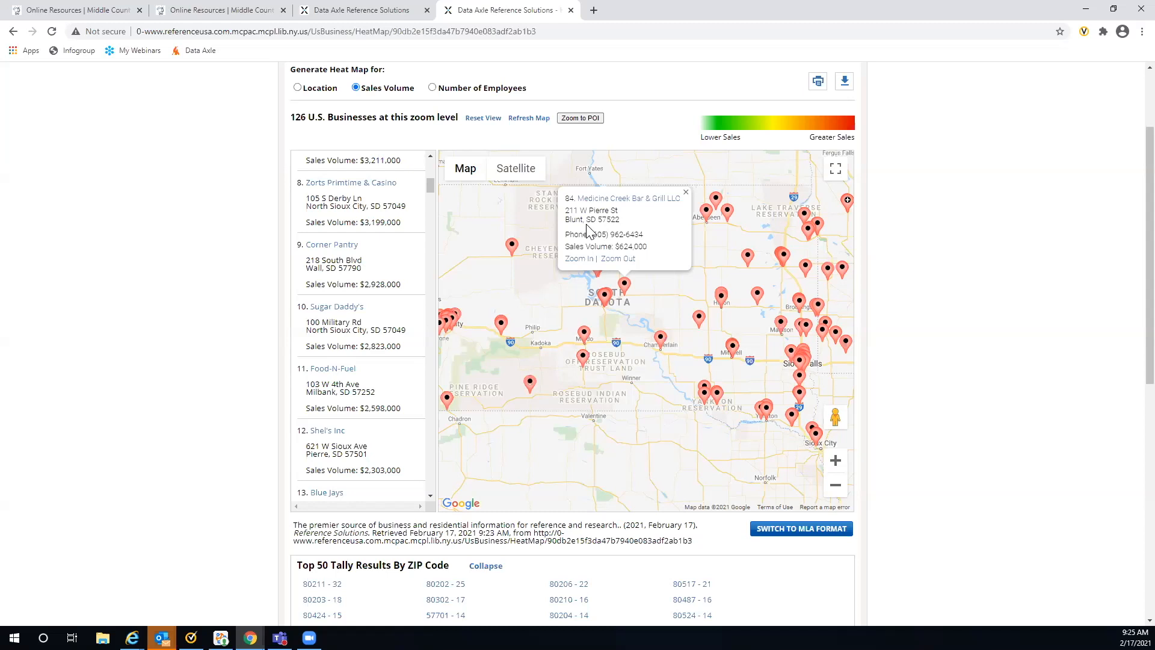
{"action": "left_click", "coordinate": [686, 194]}
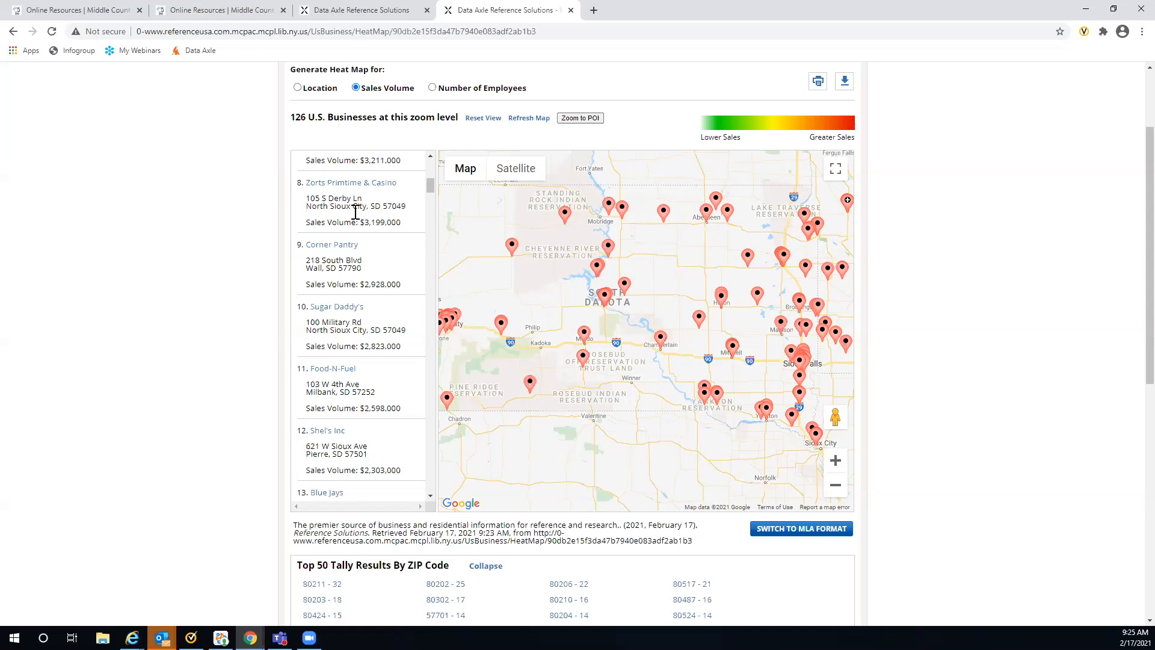
{"action": "scroll", "coordinate": [324, 355], "scroll_direction": "down", "scroll_amount": 2}
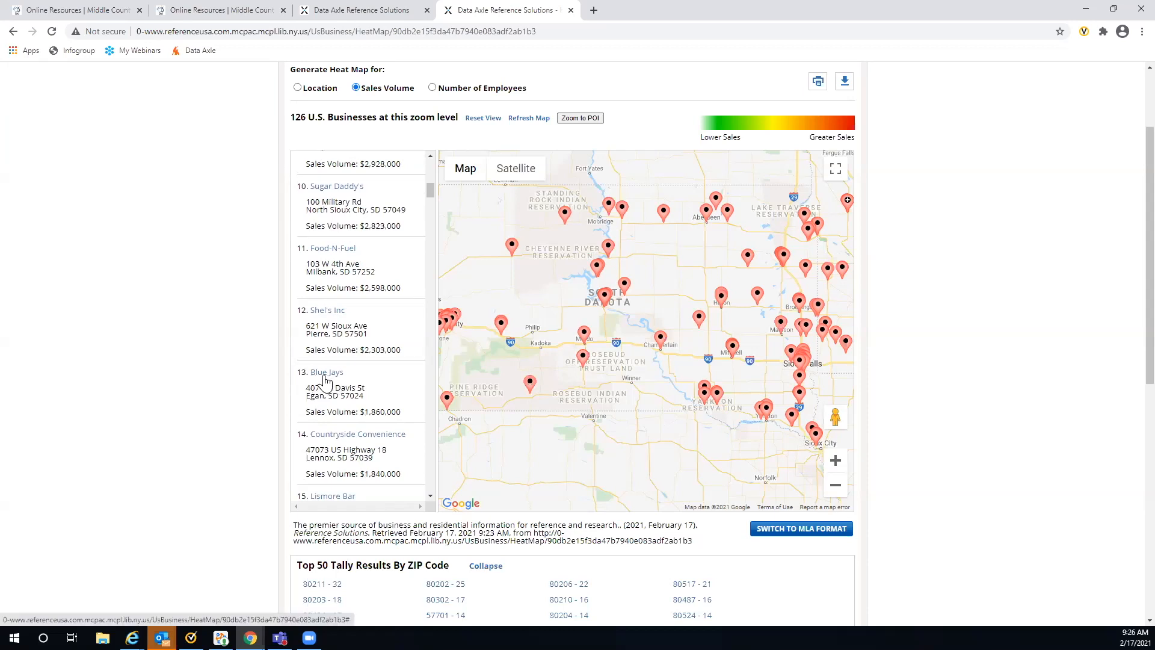
{"action": "left_click", "coordinate": [324, 378]}
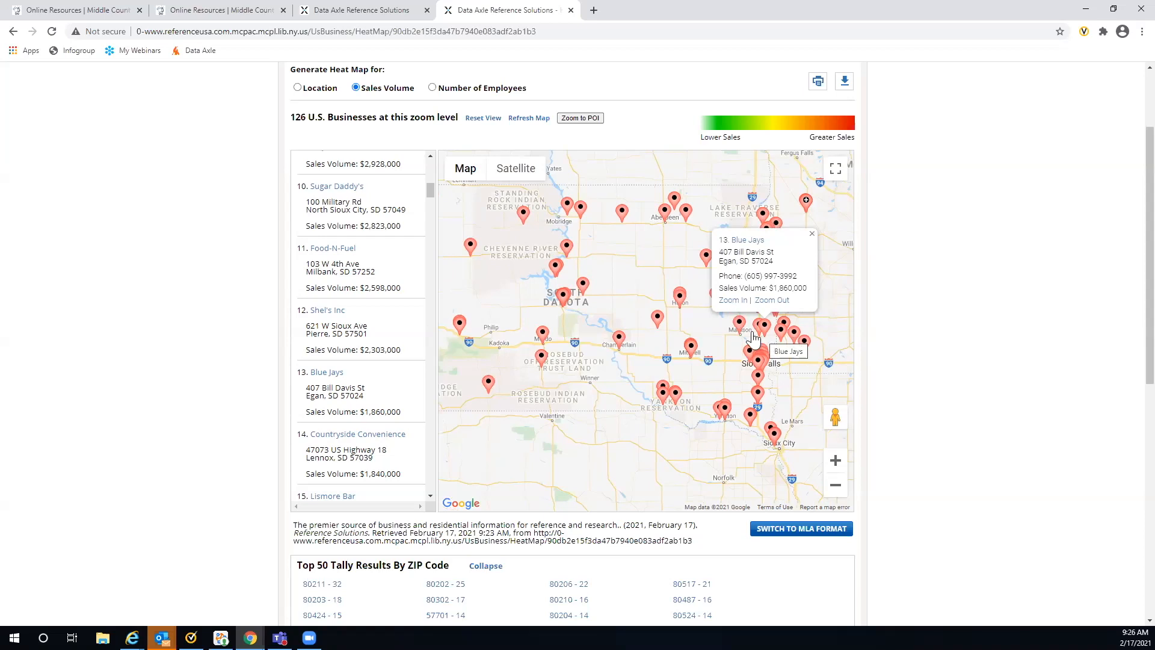
Return from the heat map to the search results and open the Alibaba Grill record.
{"action": "scroll", "coordinate": [994, 396], "scroll_direction": "up", "scroll_amount": 2}
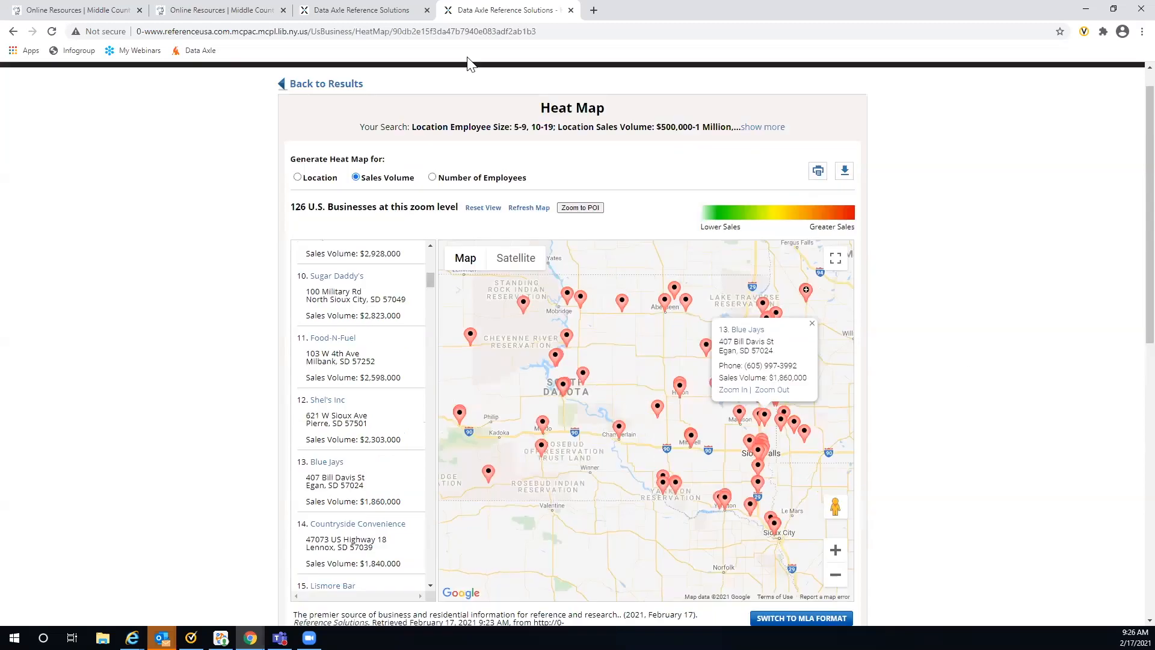
{"action": "left_click", "coordinate": [331, 115]}
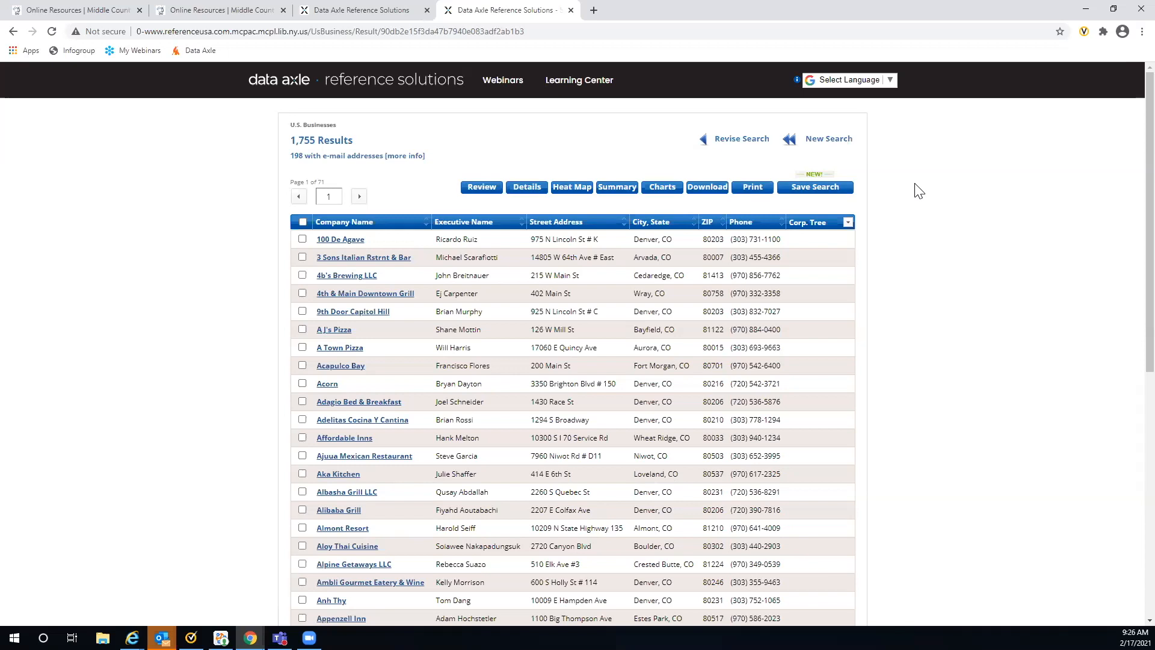
{"action": "scroll", "coordinate": [919, 185], "scroll_direction": "down", "scroll_amount": 1}
{"action": "scroll", "coordinate": [922, 193], "scroll_direction": "down", "scroll_amount": 3}
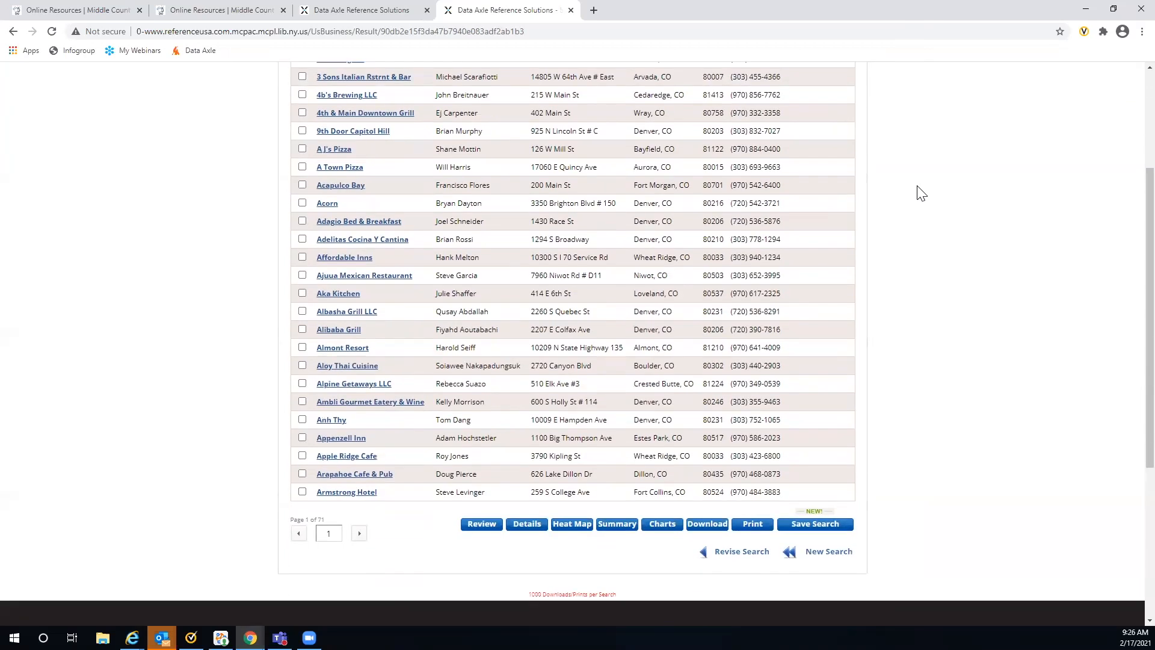
{"action": "left_click", "coordinate": [341, 332]}
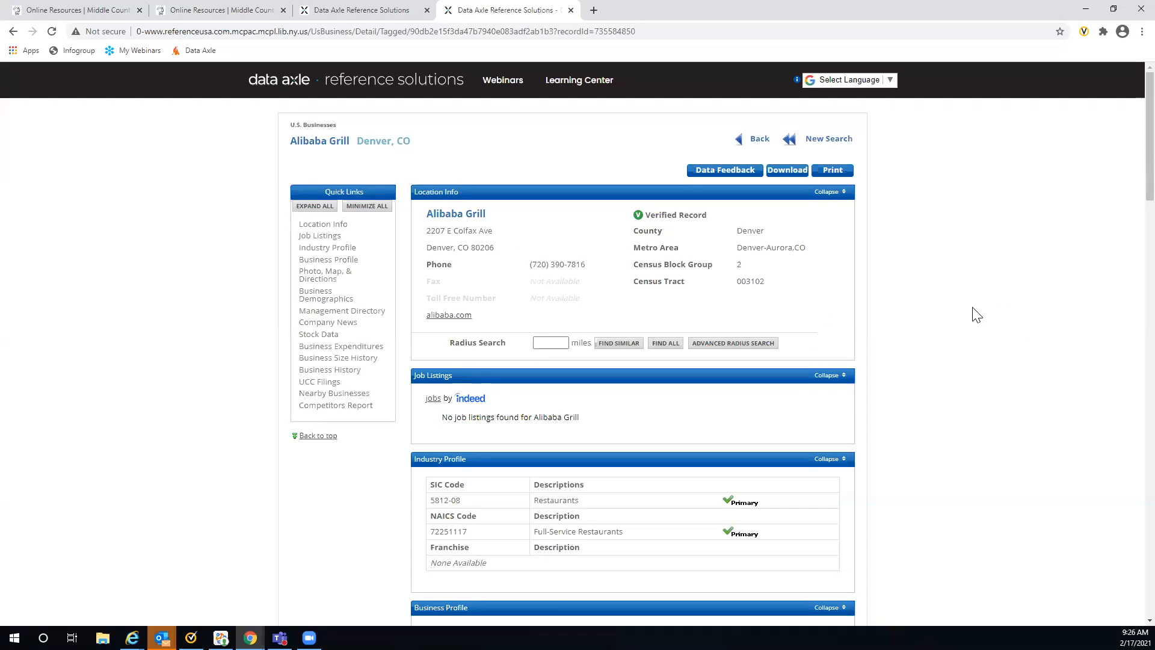
Examine Alibaba Grill's location information, SIC and NAICS codes in the Industry Profile, and Business Demographics.
{"action": "scroll", "coordinate": [977, 315], "scroll_direction": "down", "scroll_amount": 2}
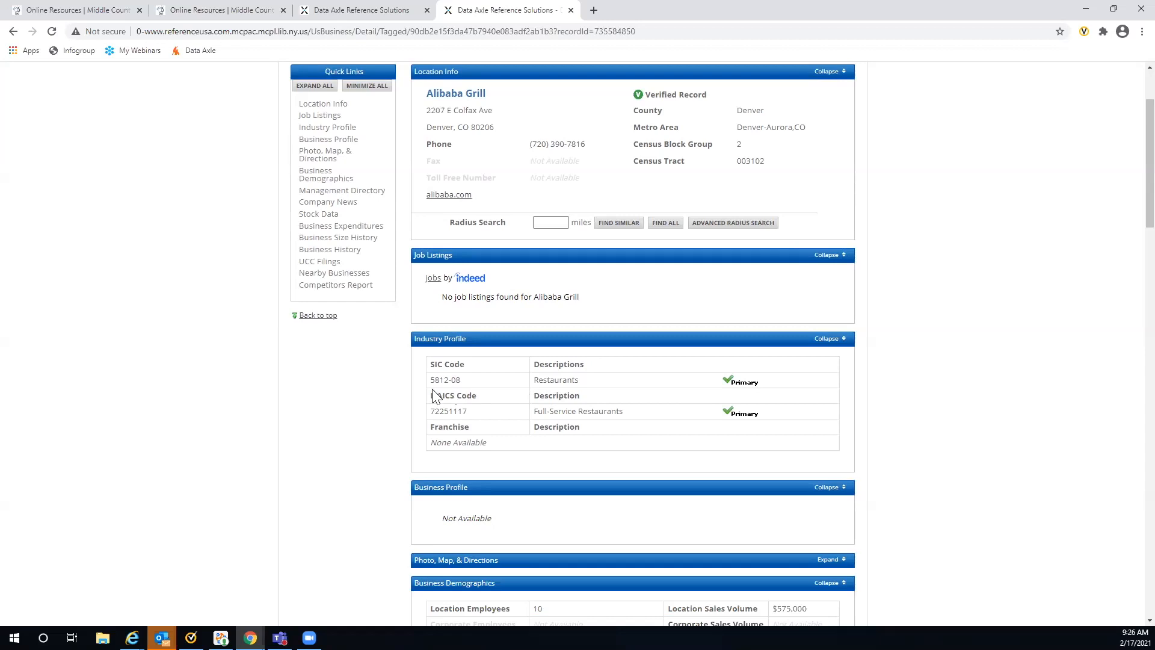
{"action": "scroll", "coordinate": [976, 358], "scroll_direction": "down", "scroll_amount": 1}
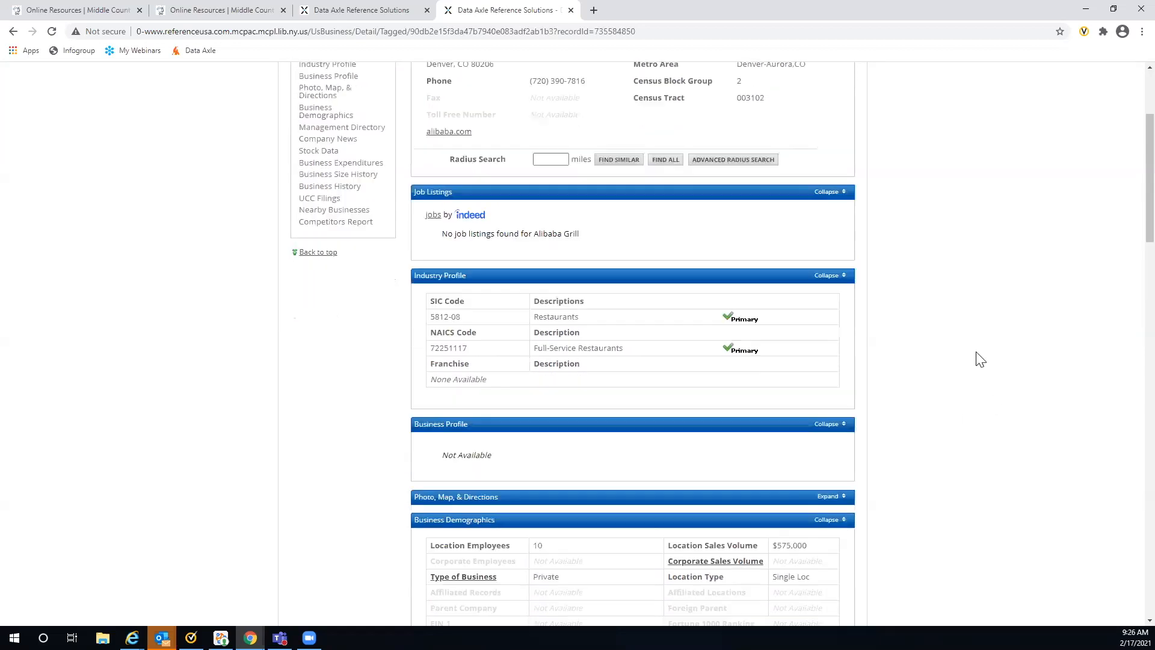
{"action": "scroll", "coordinate": [981, 359], "scroll_direction": "down", "scroll_amount": 1}
{"action": "middle_click", "coordinate": [576, 356]}
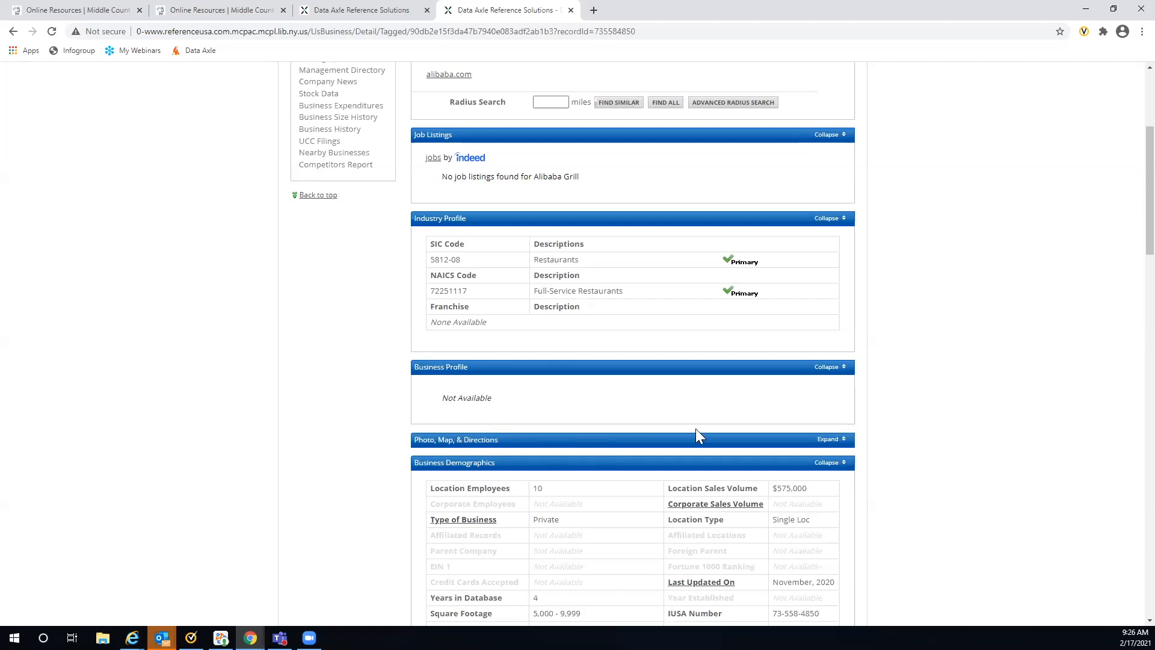
{"action": "scroll", "coordinate": [952, 393], "scroll_direction": "down", "scroll_amount": 2}
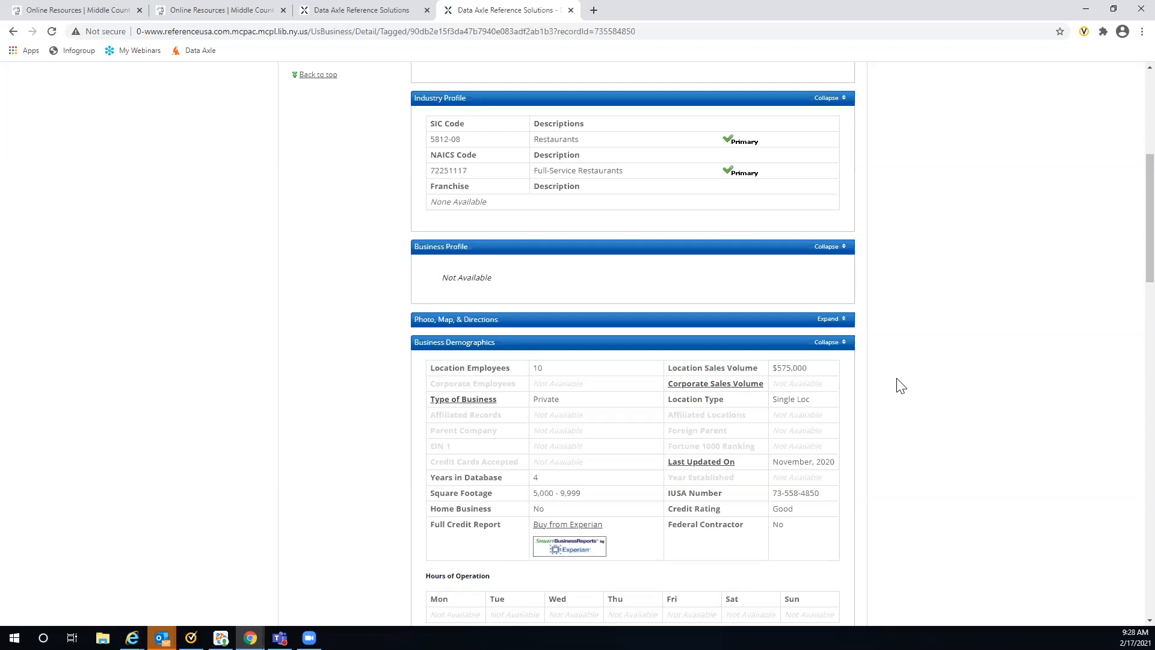
Review the record's Management Directory, Business Expenditures, sales and employee size charts, and Business History.
{"action": "scroll", "coordinate": [901, 385], "scroll_direction": "down", "scroll_amount": 4}
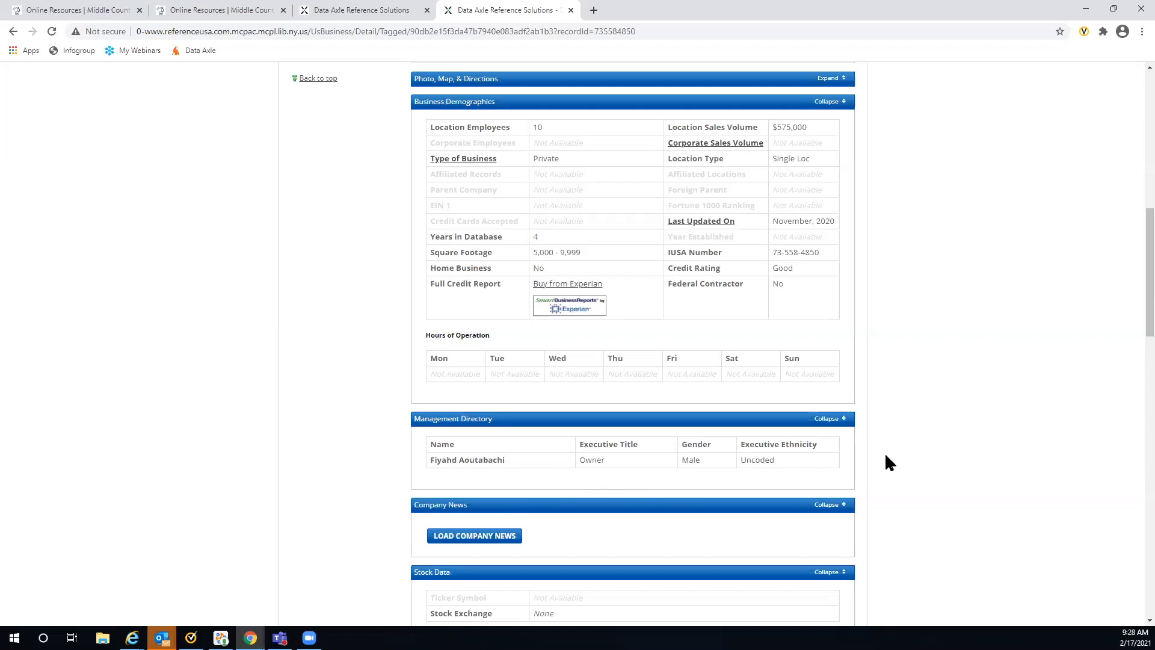
{"action": "scroll", "coordinate": [936, 443], "scroll_direction": "down", "scroll_amount": 2}
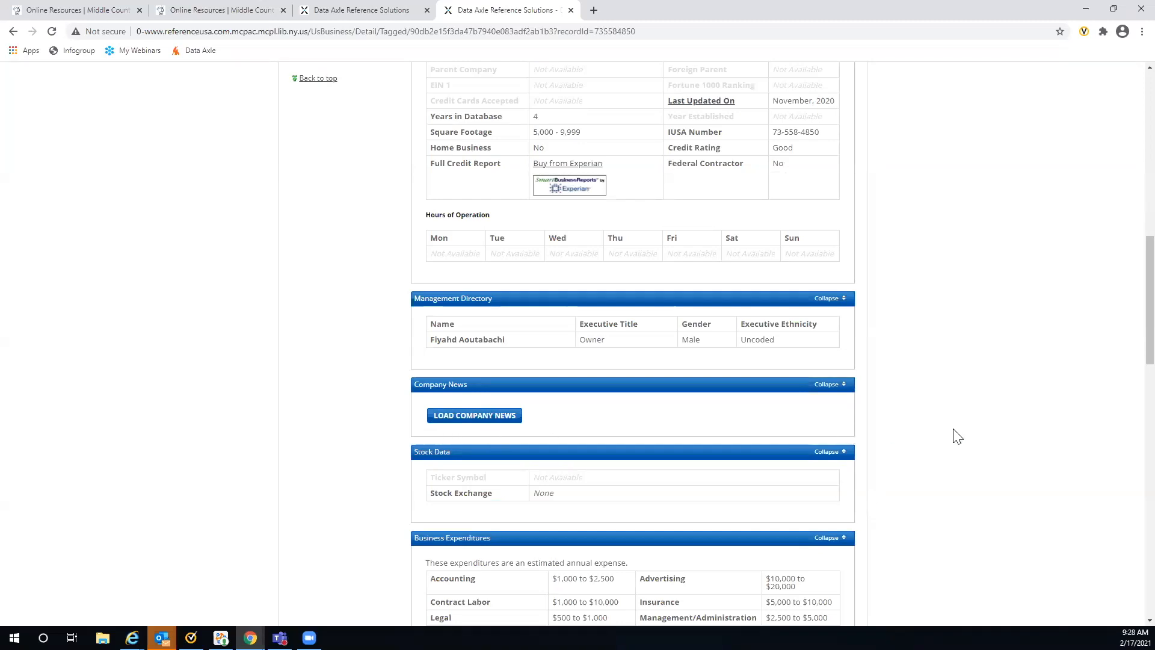
{"action": "scroll", "coordinate": [945, 416], "scroll_direction": "down", "scroll_amount": 1}
{"action": "scroll", "coordinate": [944, 416], "scroll_direction": "down", "scroll_amount": 2}
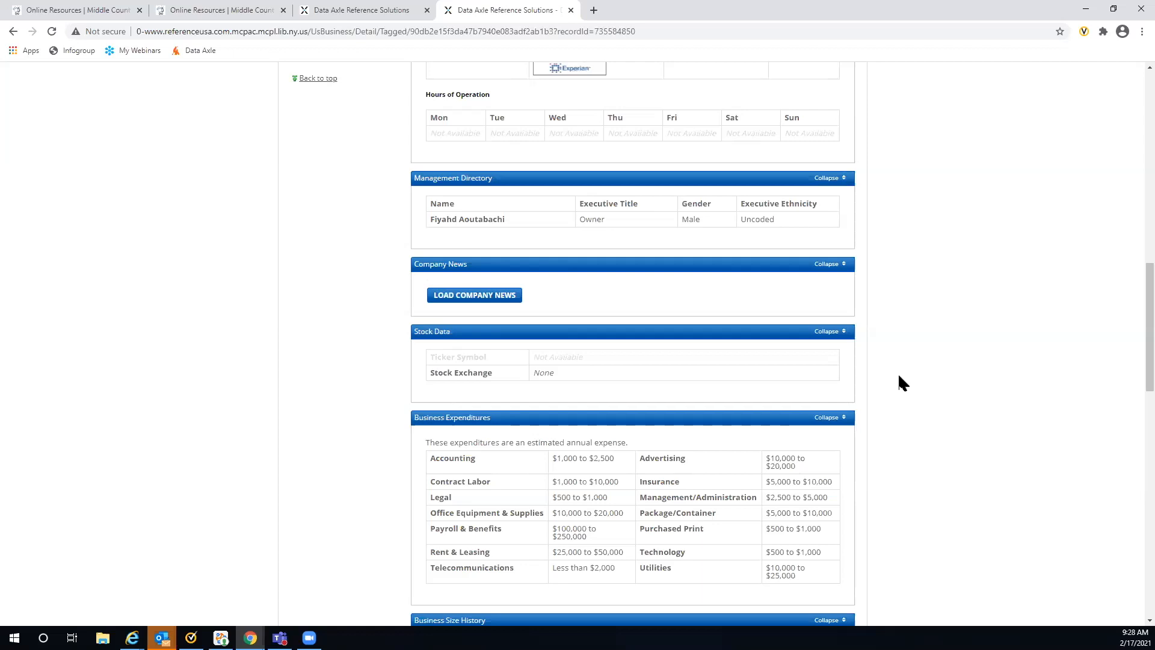
{"action": "scroll", "coordinate": [900, 376], "scroll_direction": "down", "scroll_amount": 5}
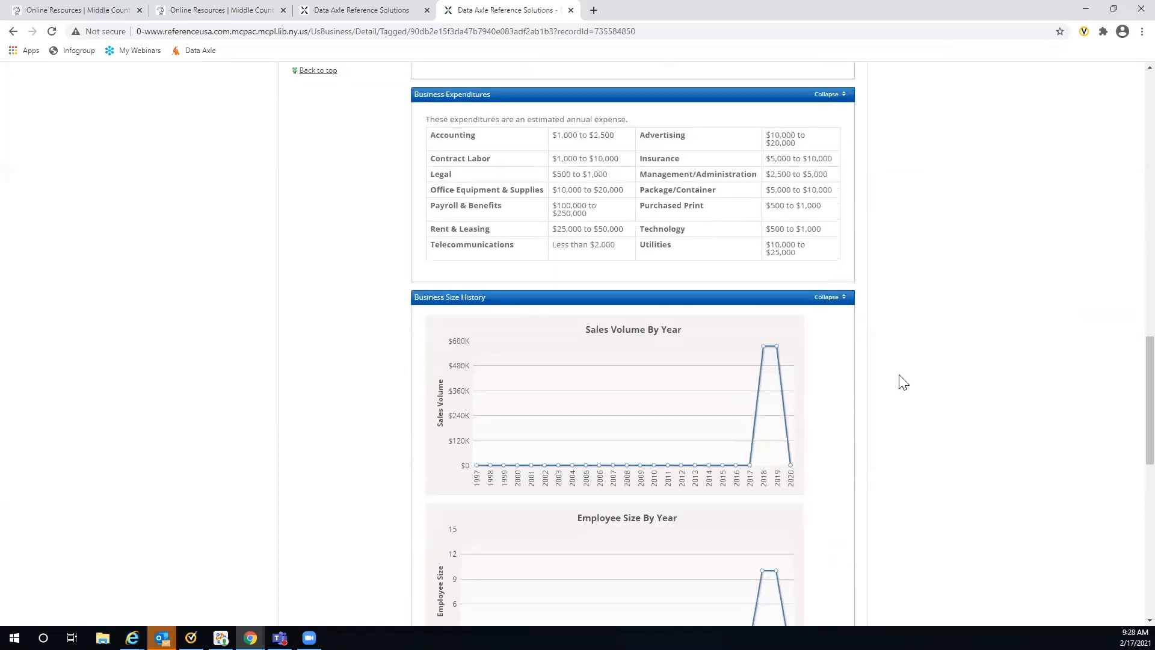
{"action": "scroll", "coordinate": [903, 382], "scroll_direction": "down", "scroll_amount": 6}
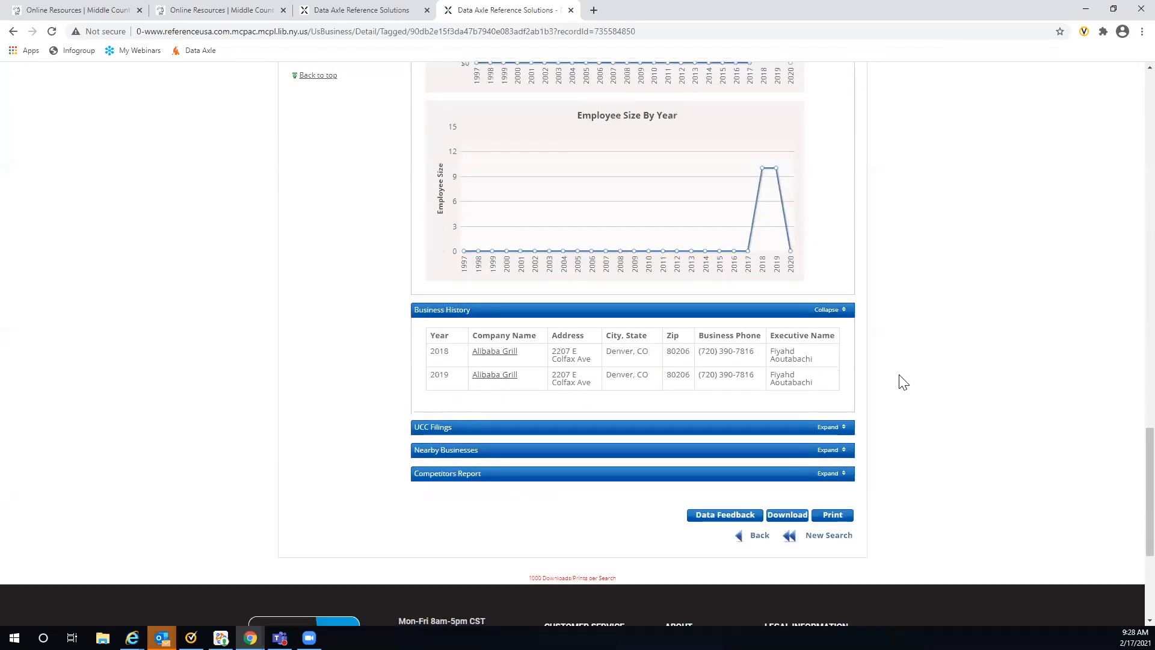
{"action": "scroll", "coordinate": [903, 383], "scroll_direction": "down", "scroll_amount": 1}
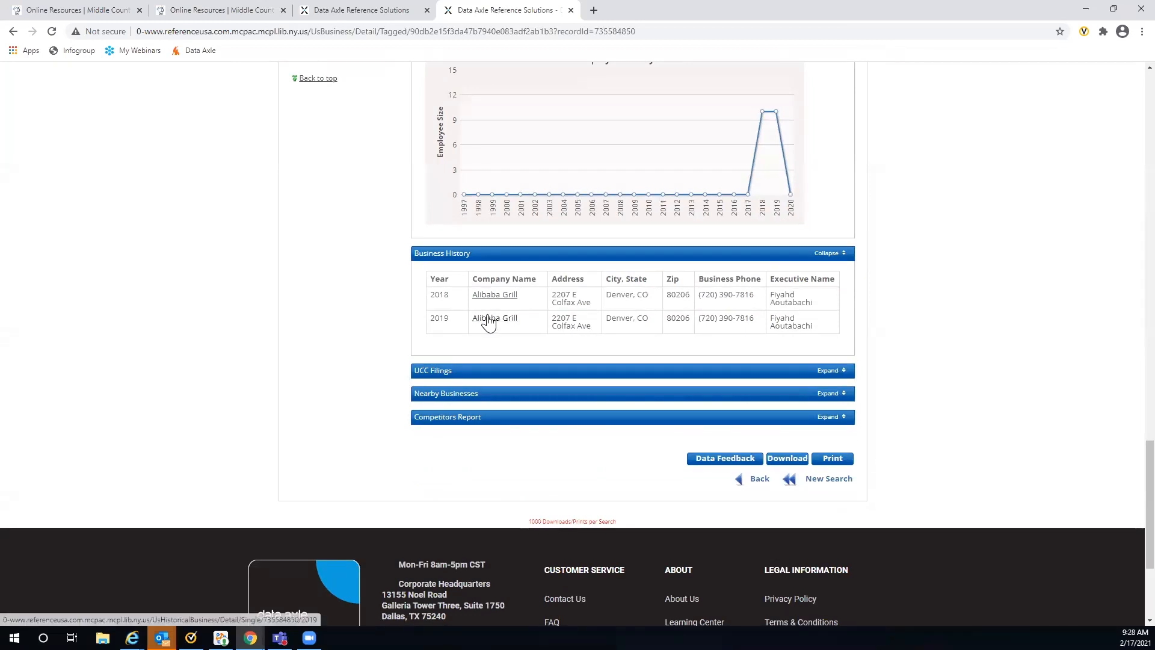
Expand the record's UCC Filings, Nearby Businesses and Competitors Report sections and review their entries.
{"action": "left_click", "coordinate": [823, 373]}
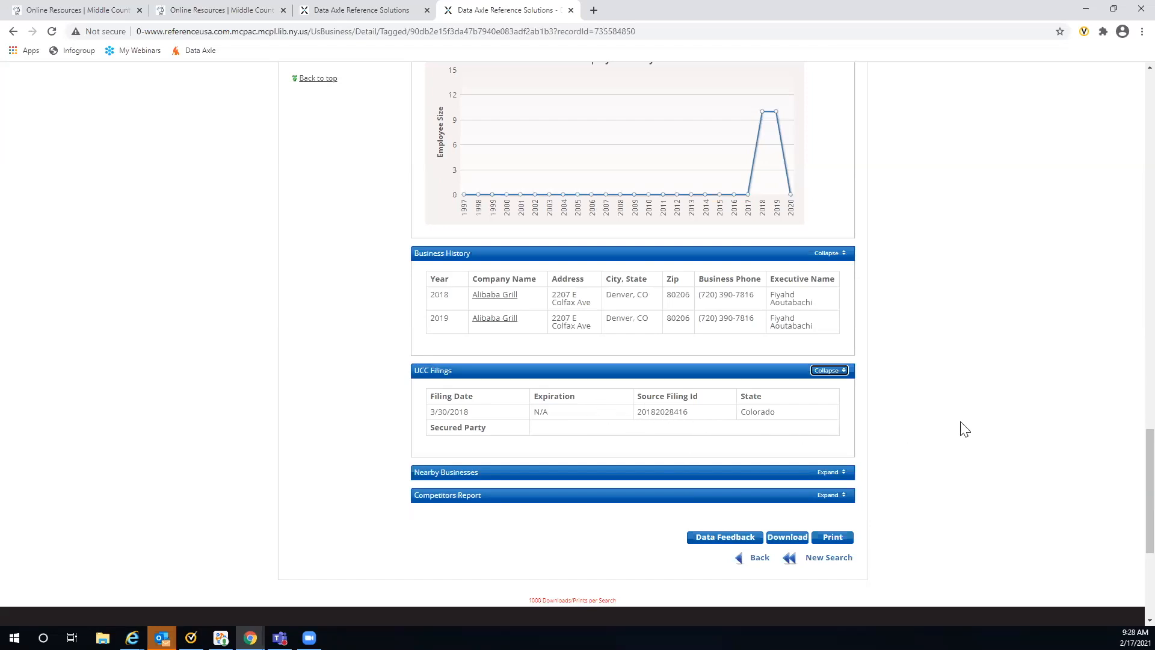
{"action": "scroll", "coordinate": [963, 429], "scroll_direction": "down", "scroll_amount": 1}
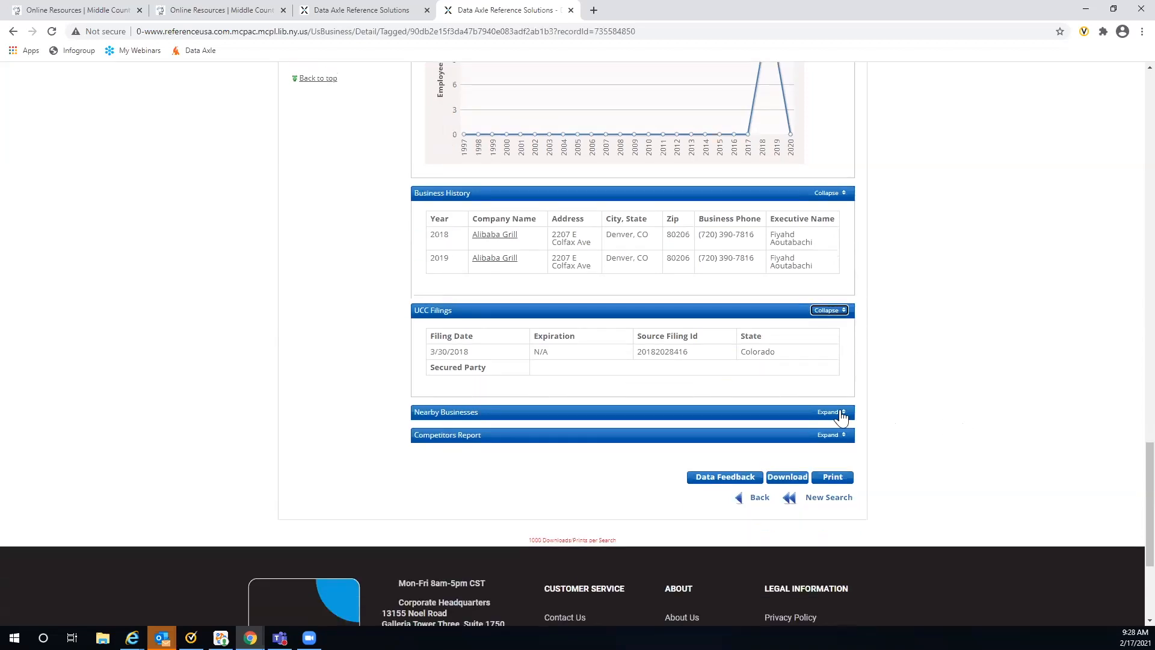
{"action": "left_click", "coordinate": [831, 412]}
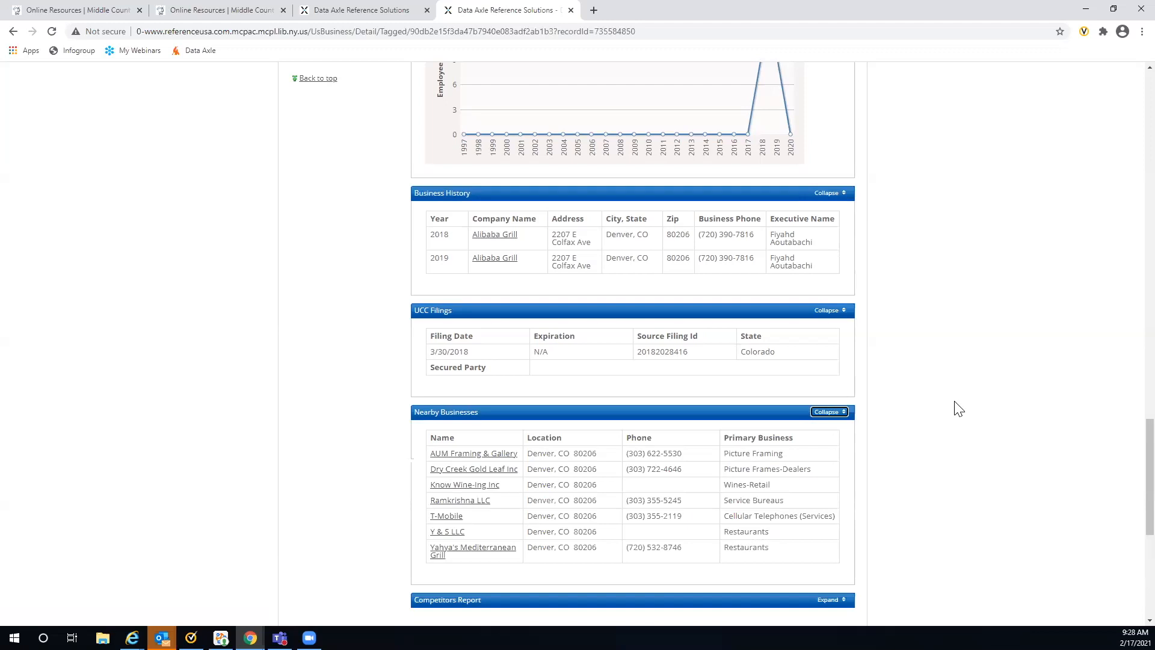
{"action": "scroll", "coordinate": [957, 403], "scroll_direction": "down", "scroll_amount": 1}
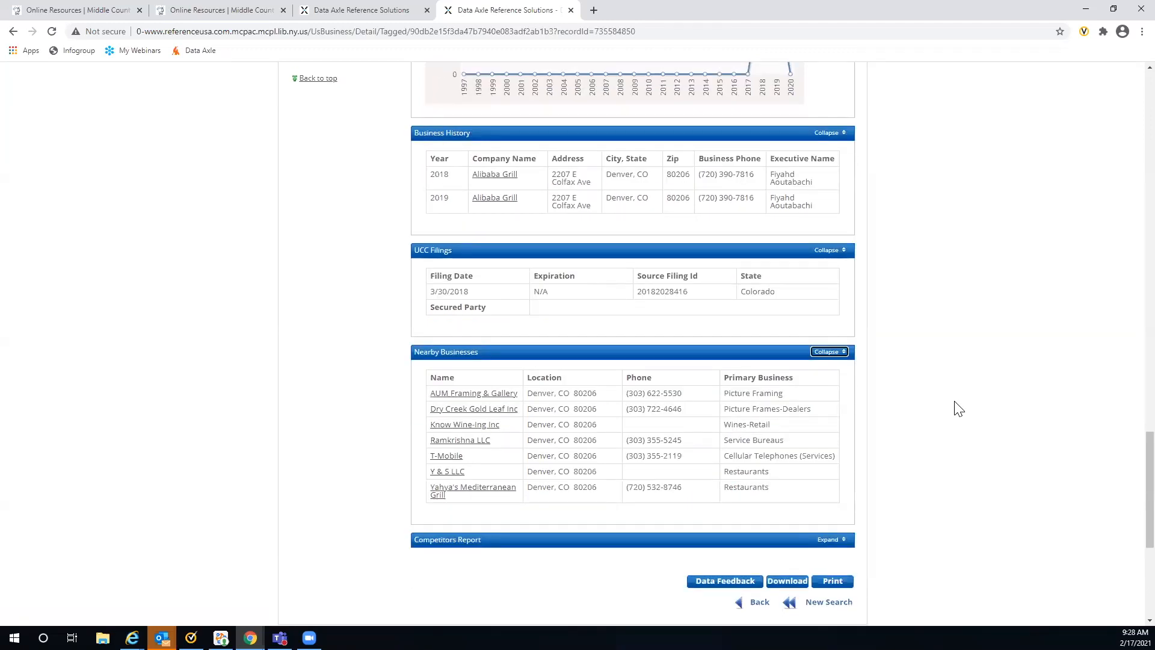
{"action": "scroll", "coordinate": [959, 409], "scroll_direction": "down", "scroll_amount": 1}
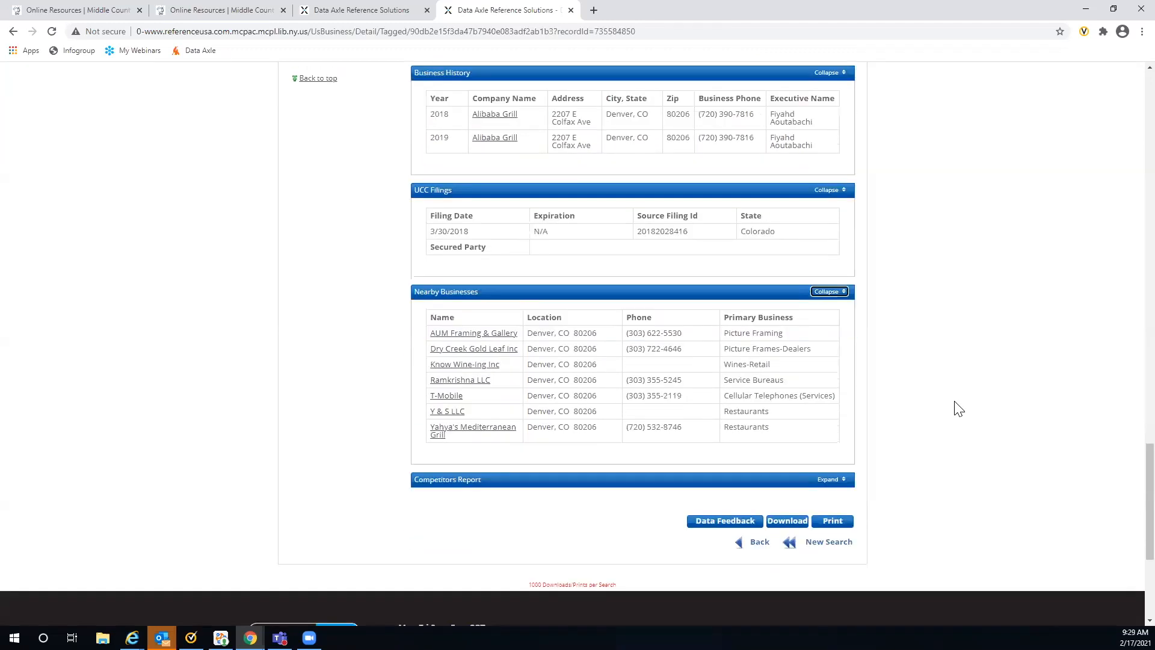
{"action": "left_click", "coordinate": [829, 479]}
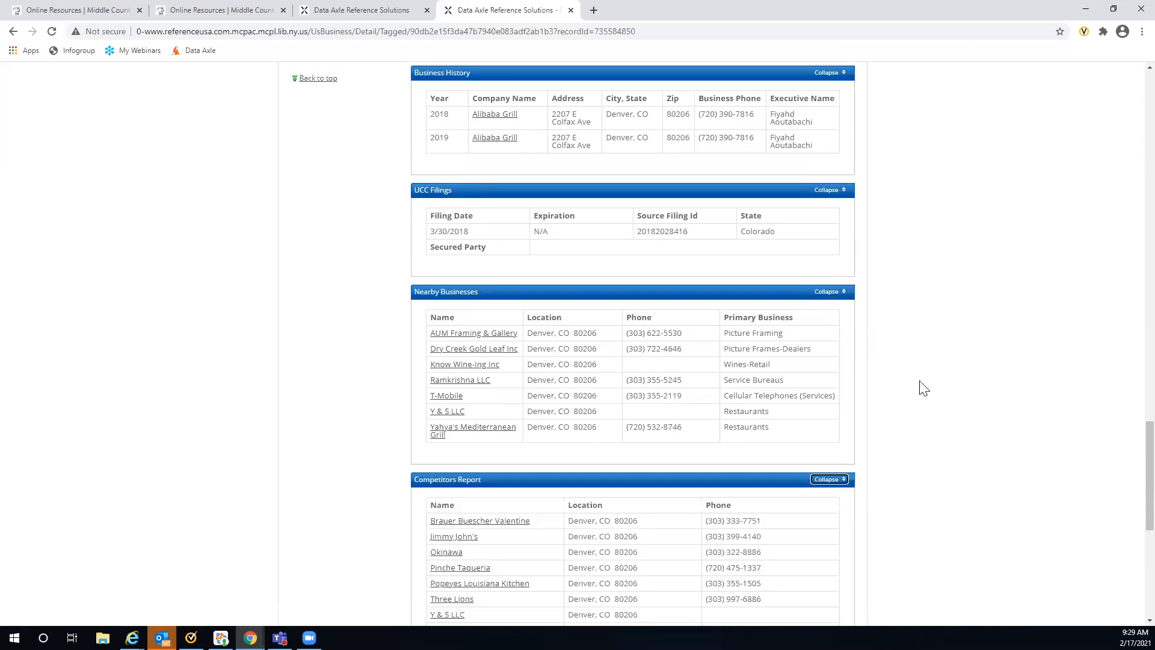
{"action": "scroll", "coordinate": [925, 390], "scroll_direction": "down", "scroll_amount": 2}
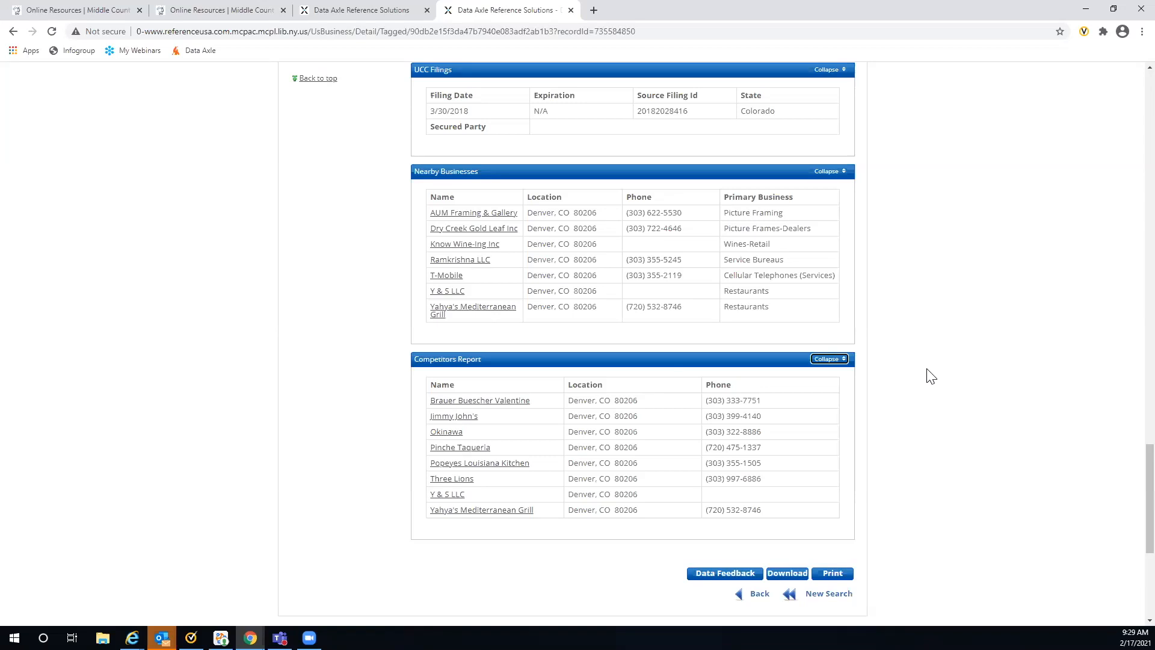
Leave the Alibaba Grill record, return to the results list, and reopen the advanced search criteria for revision.
{"action": "left_click", "coordinate": [319, 80]}
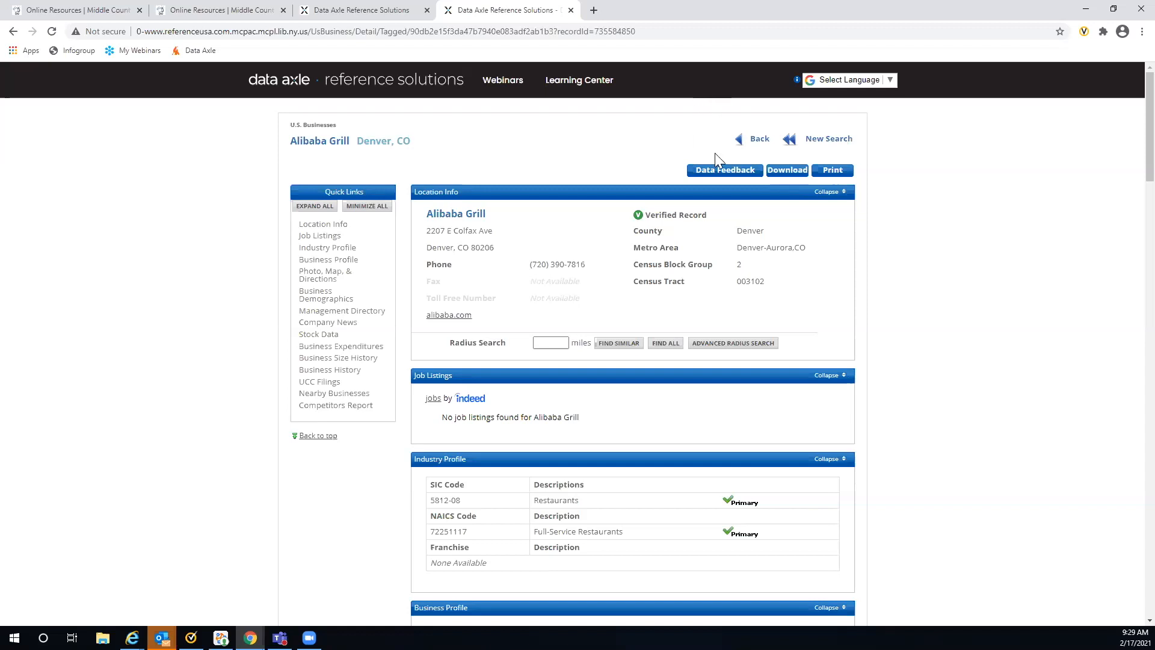
{"action": "left_click", "coordinate": [753, 139]}
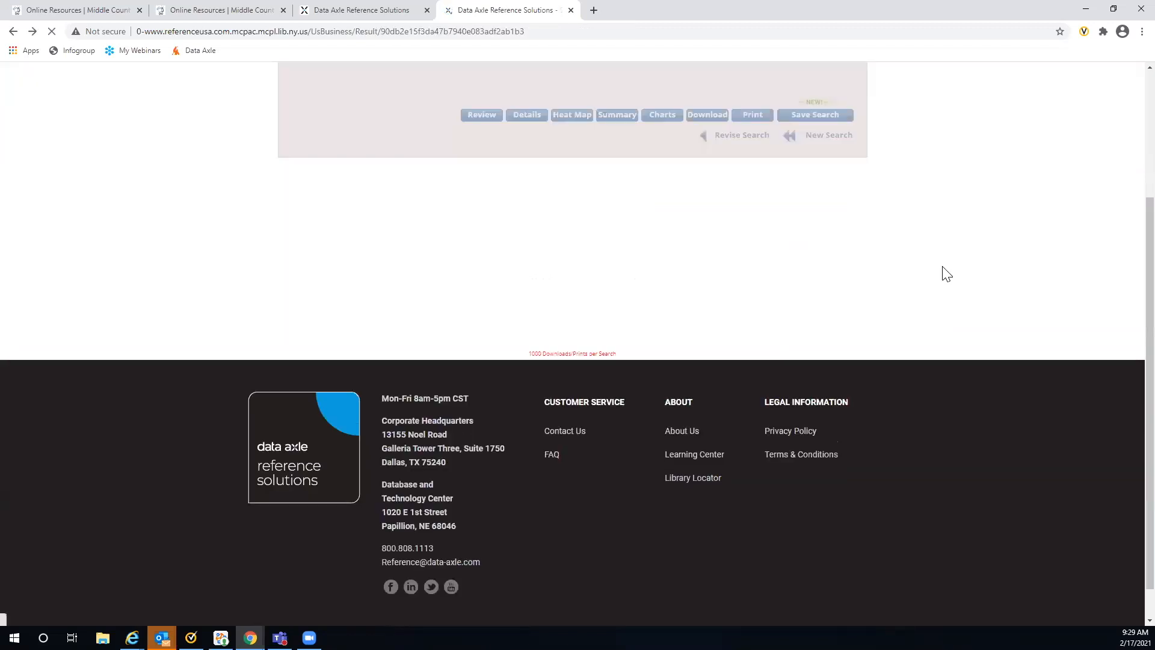
{"action": "scroll", "coordinate": [941, 263], "scroll_direction": "up", "scroll_amount": 4}
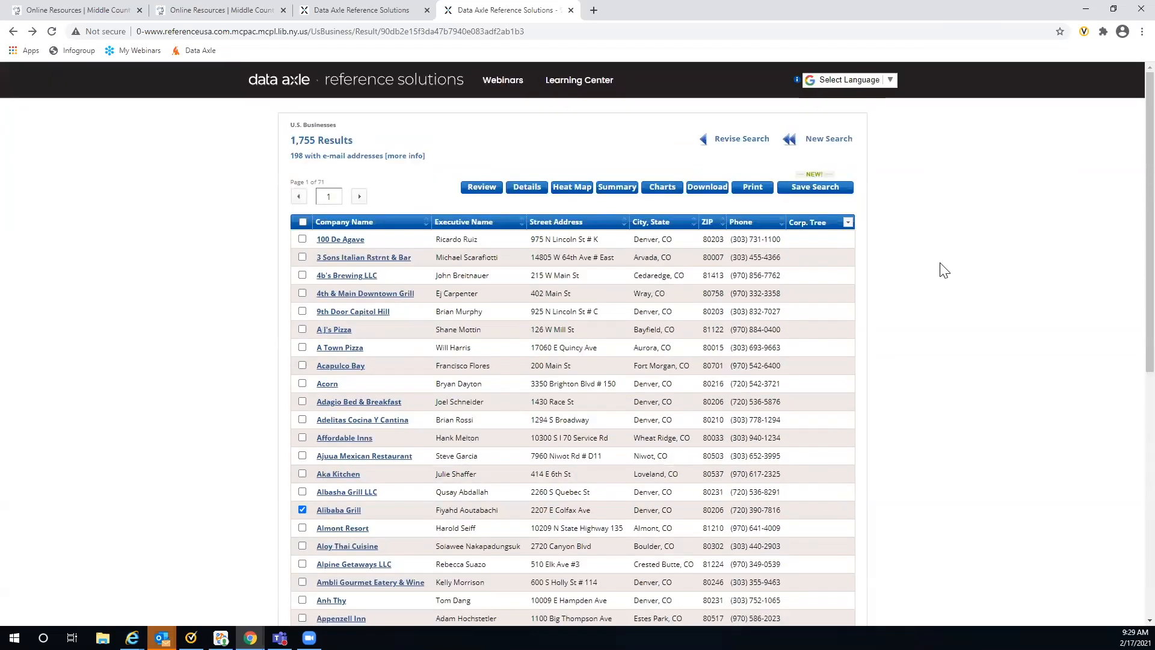
{"action": "left_click", "coordinate": [723, 144]}
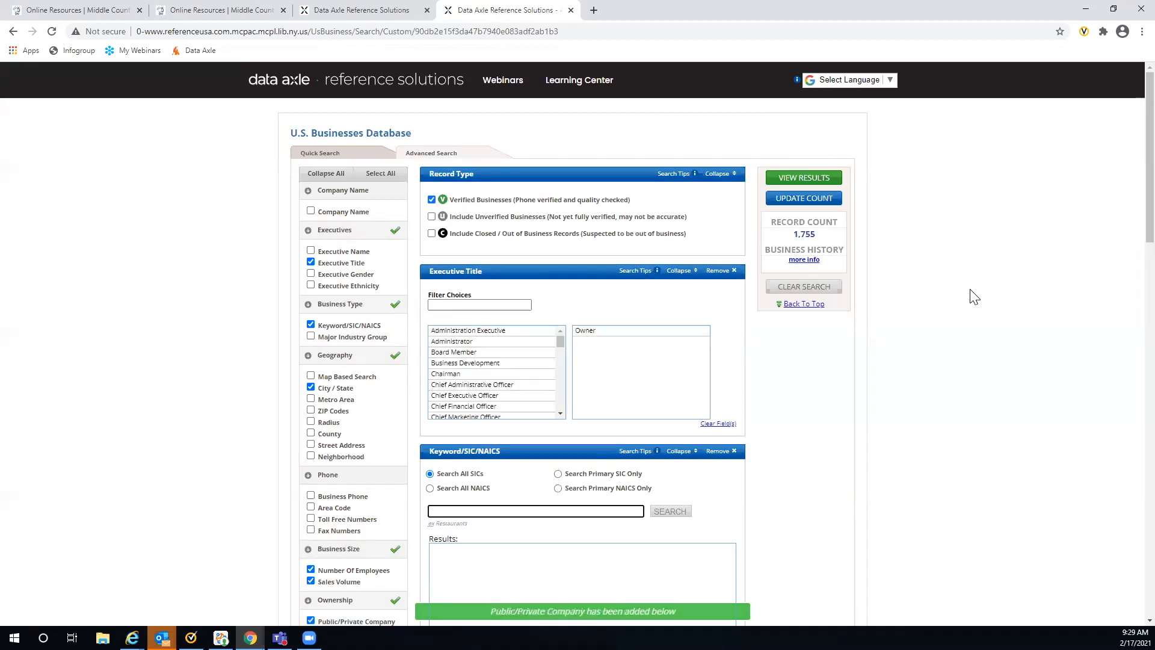
{"action": "scroll", "coordinate": [974, 298], "scroll_direction": "down", "scroll_amount": 1}
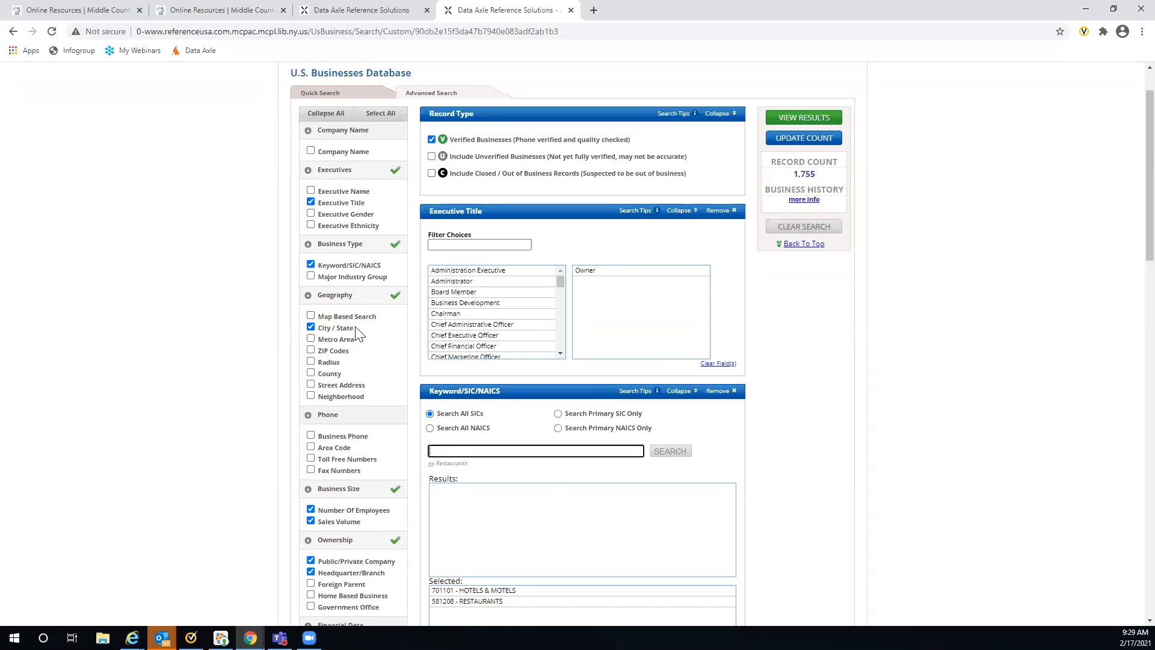
Remove the City / State criterion, add Map Based Search to the geography criteria, and open its map.
{"action": "left_click", "coordinate": [311, 328]}
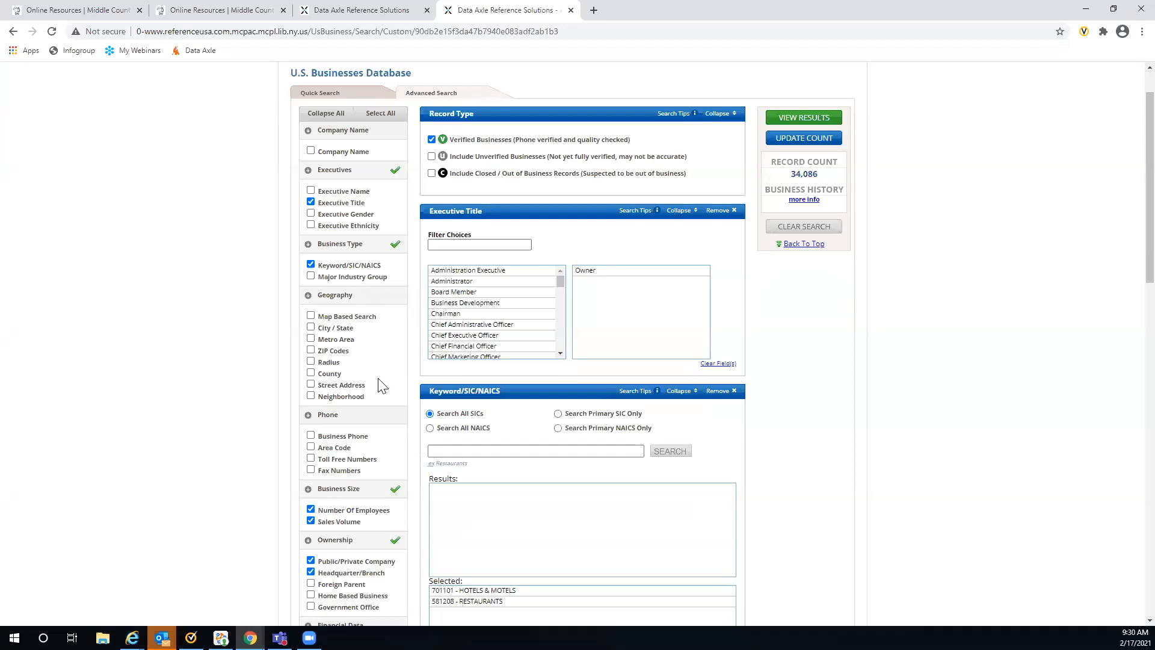
{"action": "left_click", "coordinate": [310, 315]}
{"action": "scroll", "coordinate": [885, 549], "scroll_direction": "down", "scroll_amount": 4}
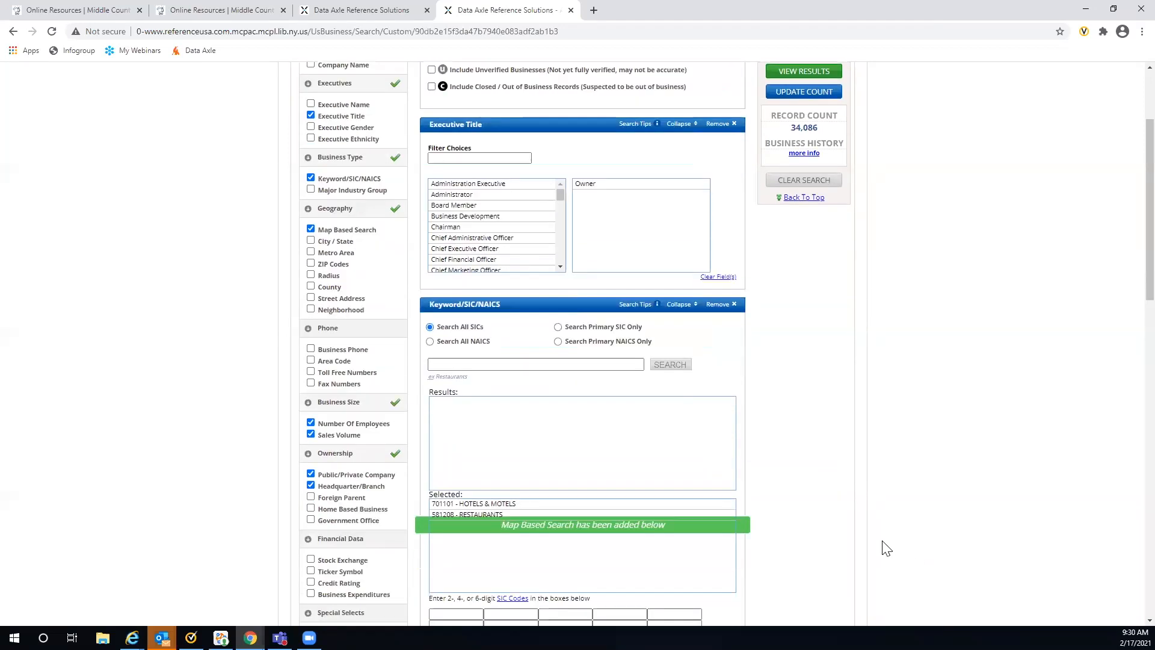
{"action": "scroll", "coordinate": [878, 544], "scroll_direction": "down", "scroll_amount": 4}
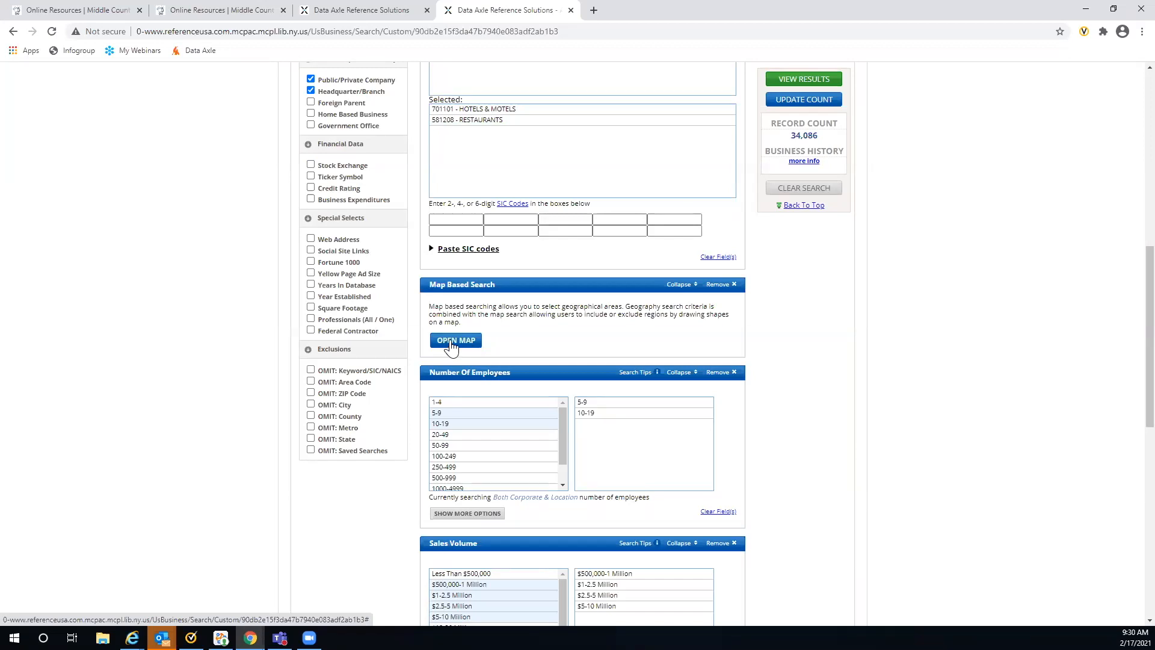
{"action": "left_click", "coordinate": [451, 342]}
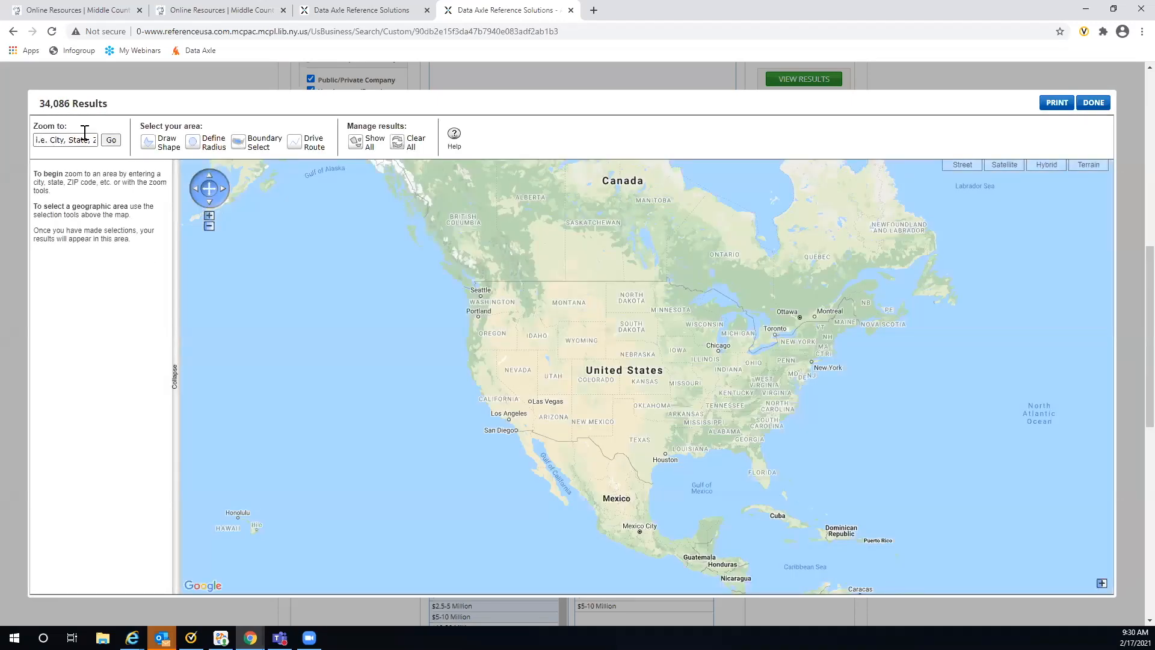
Locate Crow Wing, MN on the search map and bring the surrounding region down to Minneapolis into view.
{"action": "left_click", "coordinate": [44, 140]}
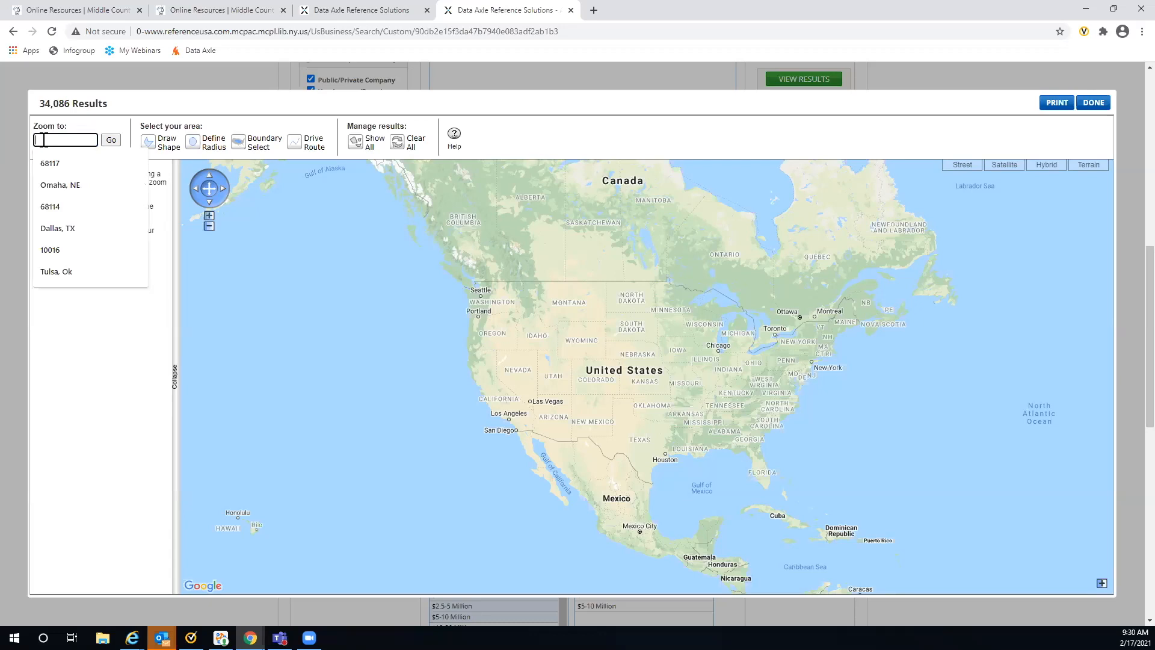
{"action": "type", "text": "Crow Wing"}
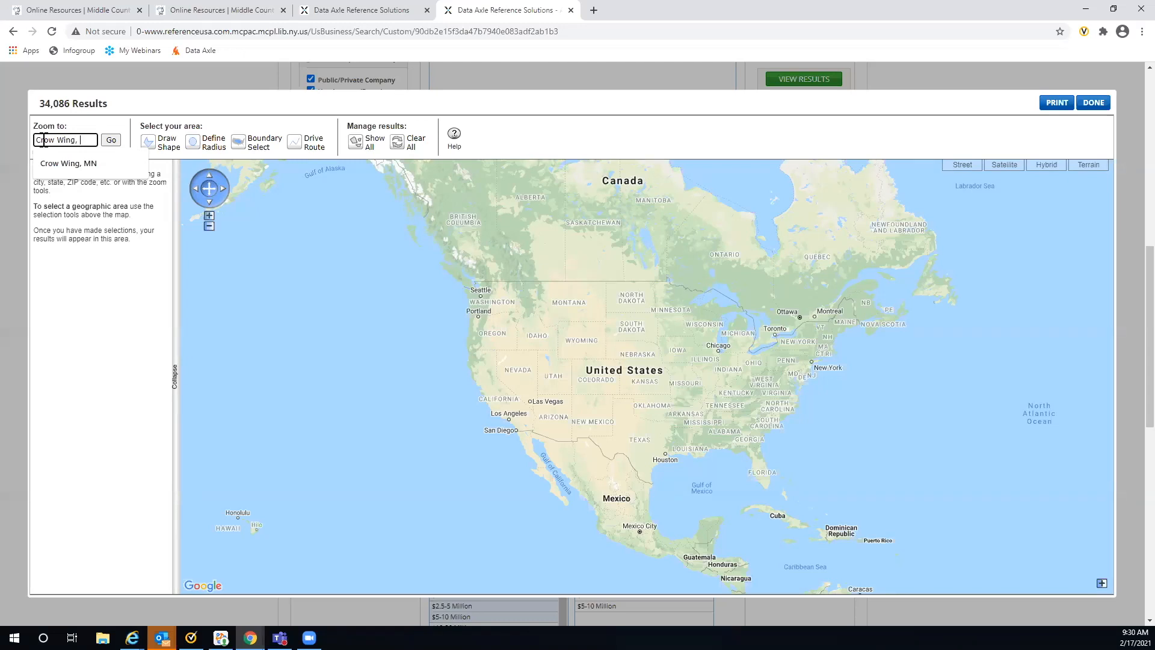
{"action": "type", "text": ", MN"}
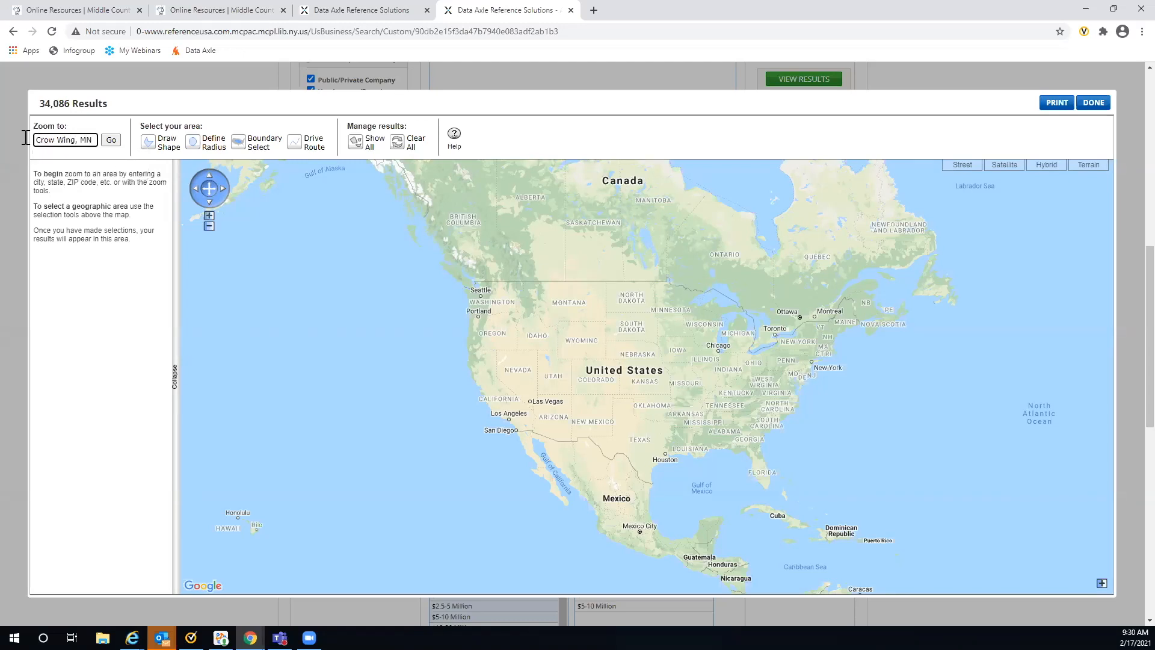
{"action": "left_click", "coordinate": [114, 147]}
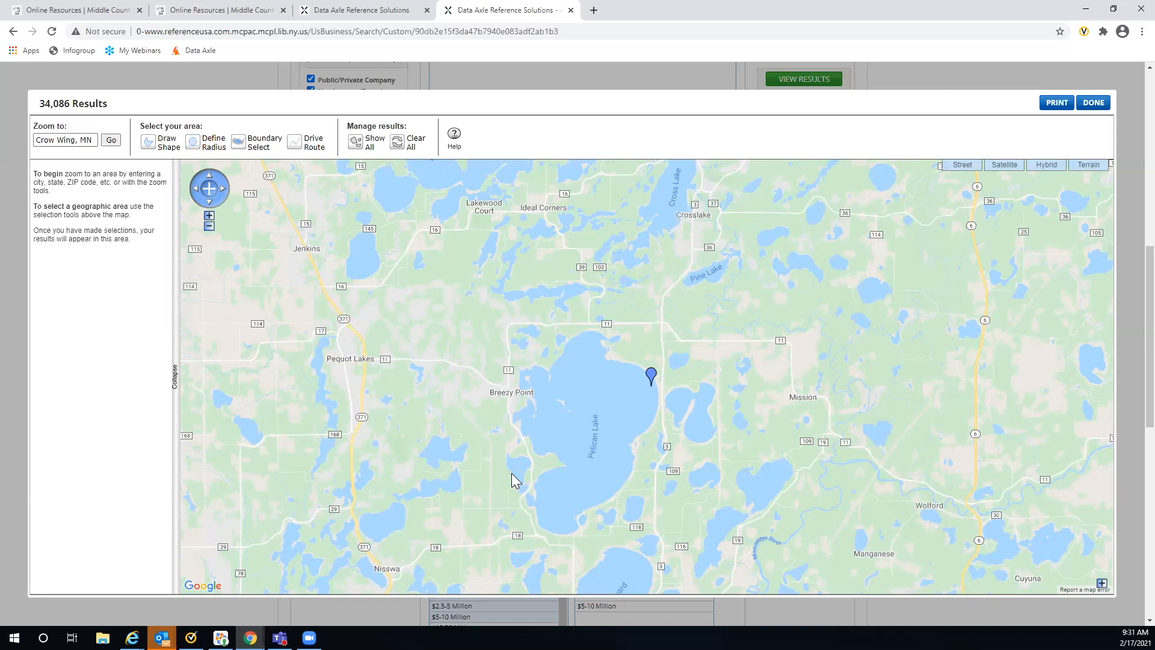
{"action": "left_click", "coordinate": [209, 227]}
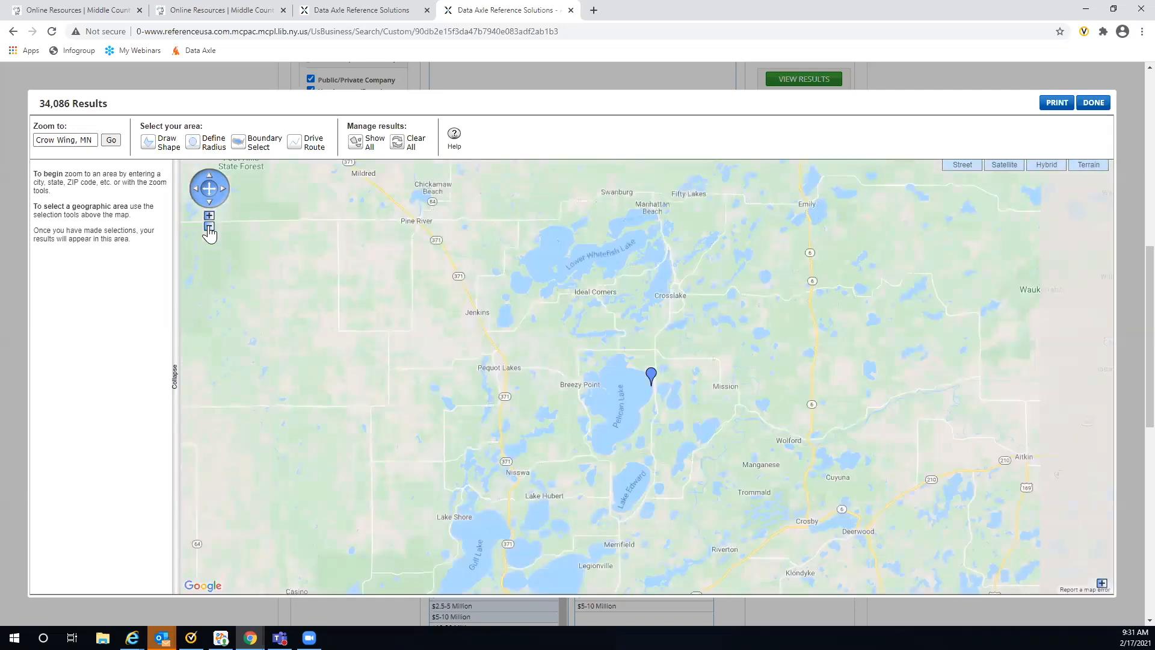
{"action": "left_click", "coordinate": [209, 227]}
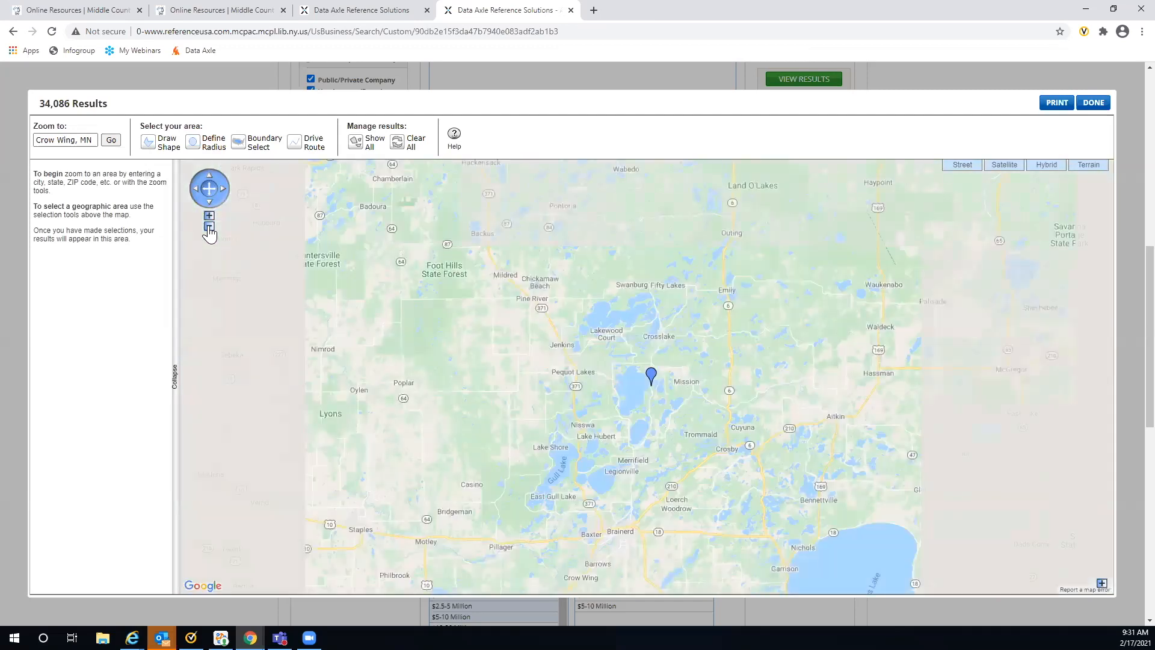
{"action": "left_click", "coordinate": [209, 227]}
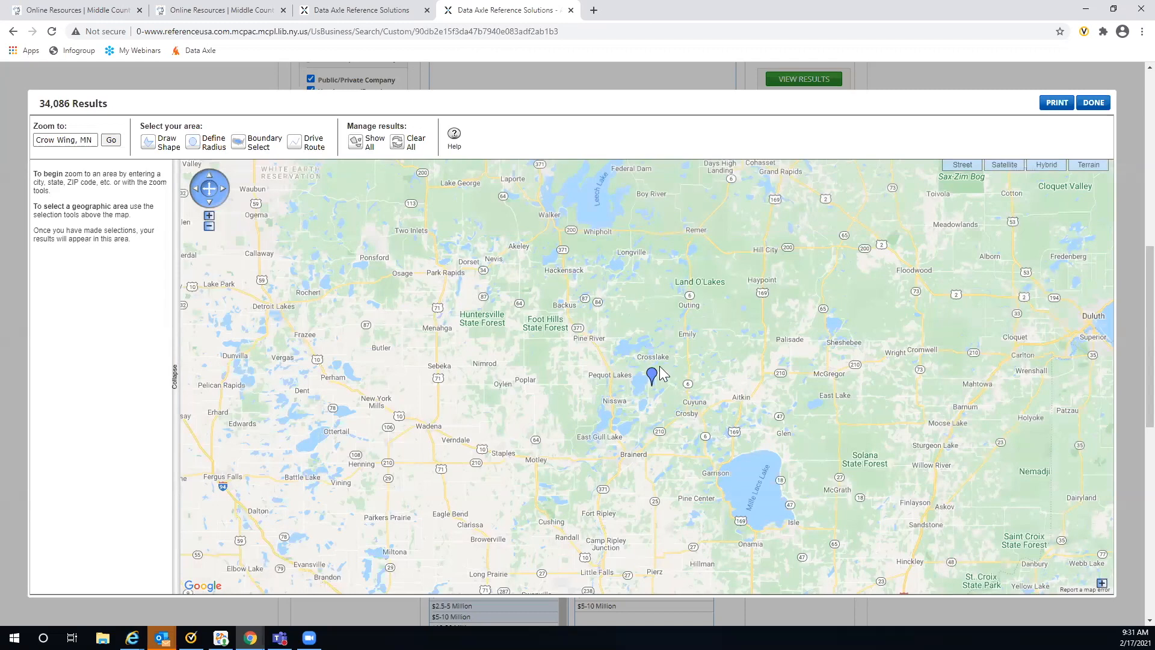
{"action": "left_click_drag", "start_coordinate": [615, 487], "coordinate": [577, 288]}
{"action": "left_click_drag", "start_coordinate": [504, 561], "coordinate": [491, 373]}
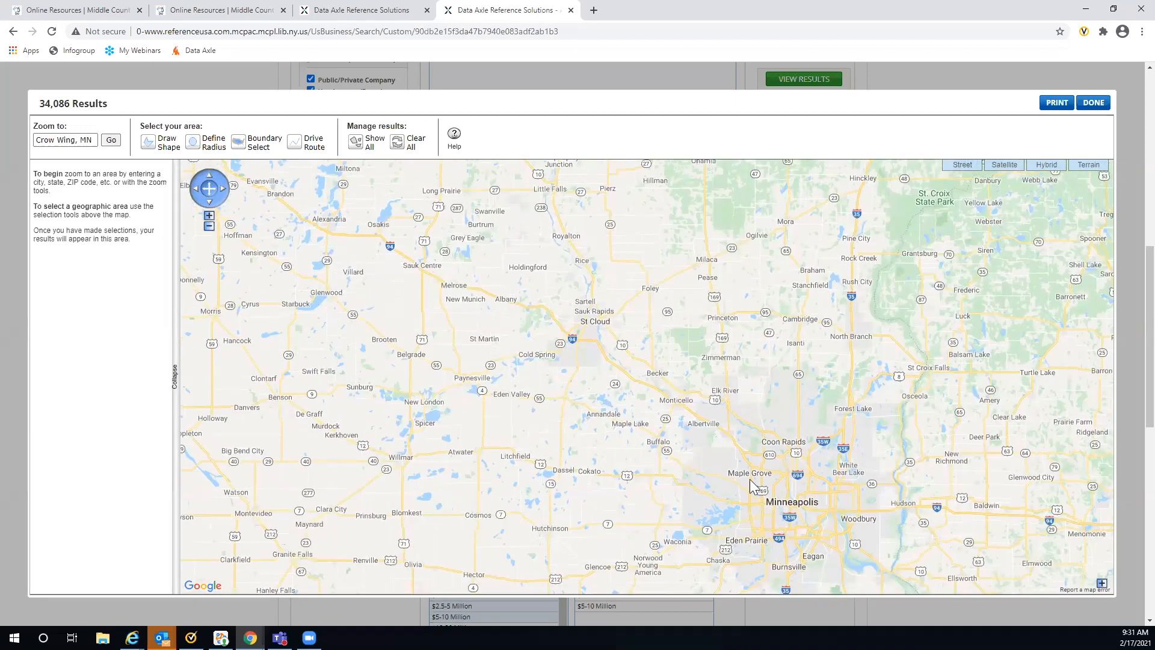
{"action": "left_click_drag", "start_coordinate": [513, 219], "coordinate": [516, 478]}
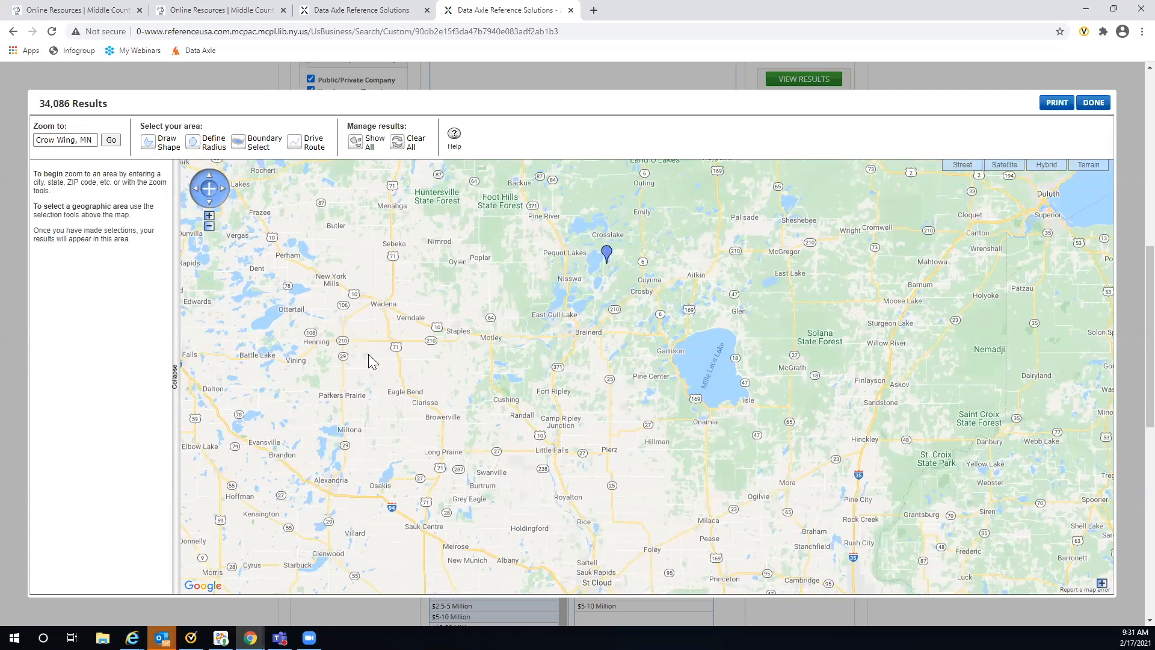
View the state boundaries offered by Boundary Select around Minnesota, and return to the area selection tools.
{"action": "left_click", "coordinate": [238, 143]}
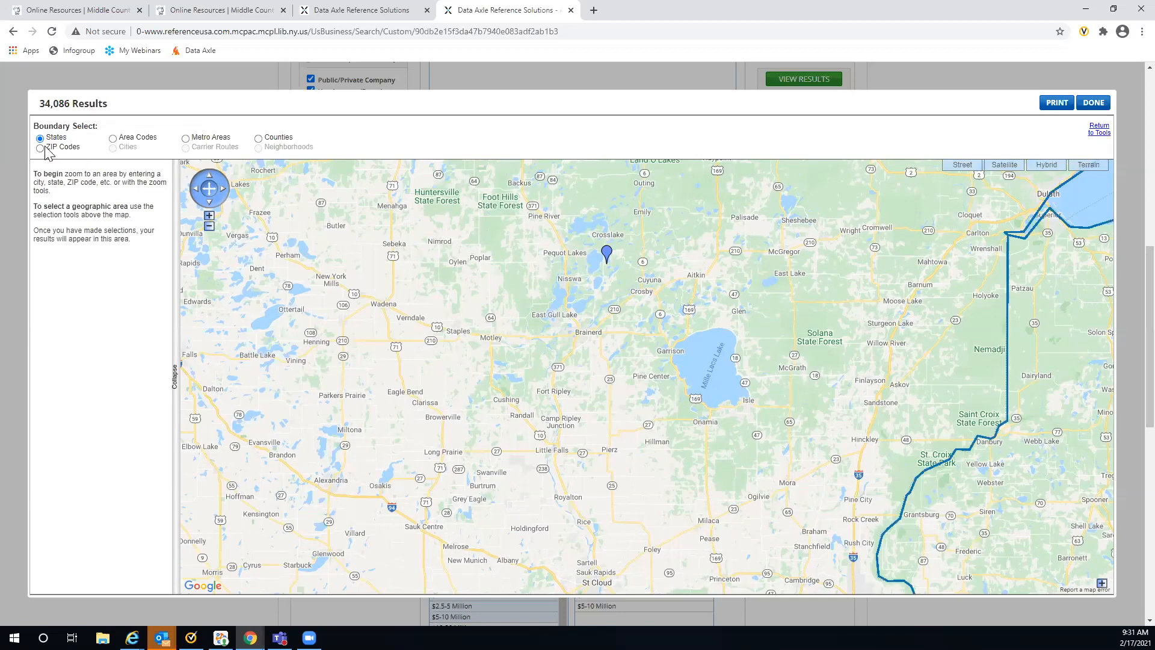
{"action": "left_click", "coordinate": [210, 228]}
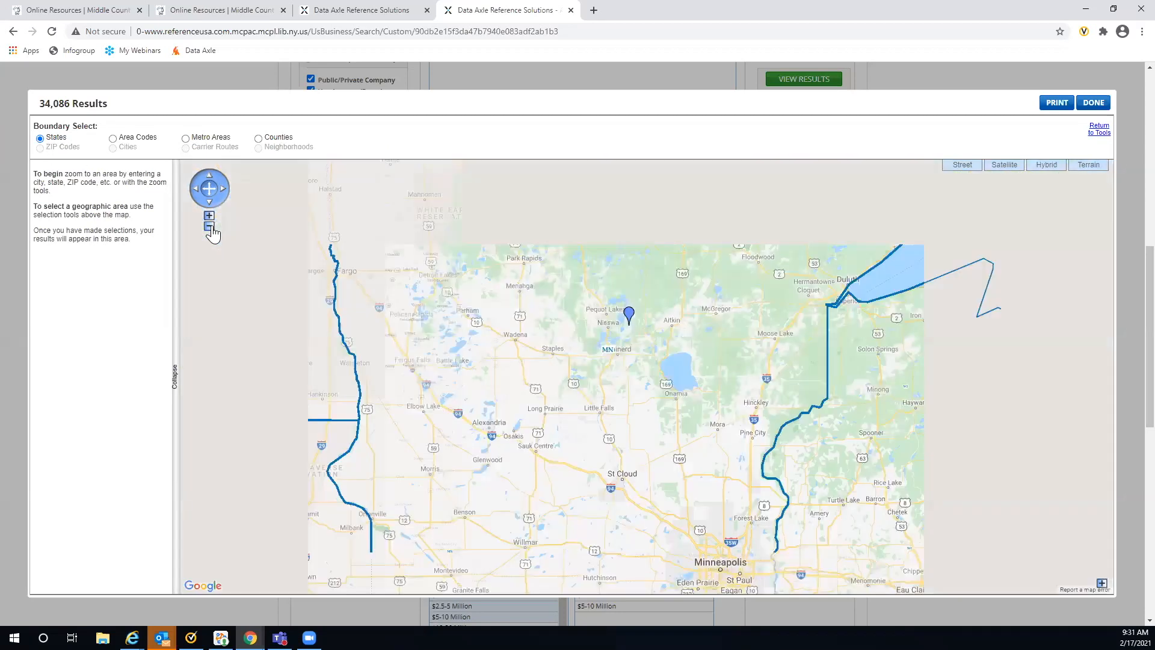
{"action": "left_click", "coordinate": [210, 228]}
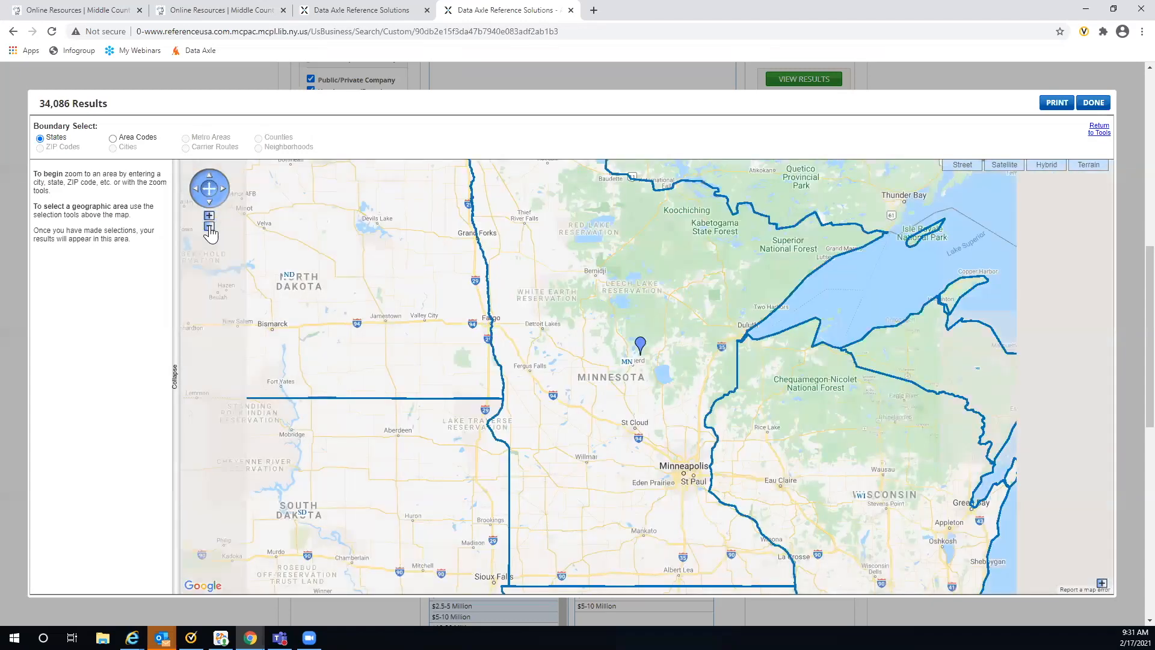
{"action": "left_click", "coordinate": [210, 227]}
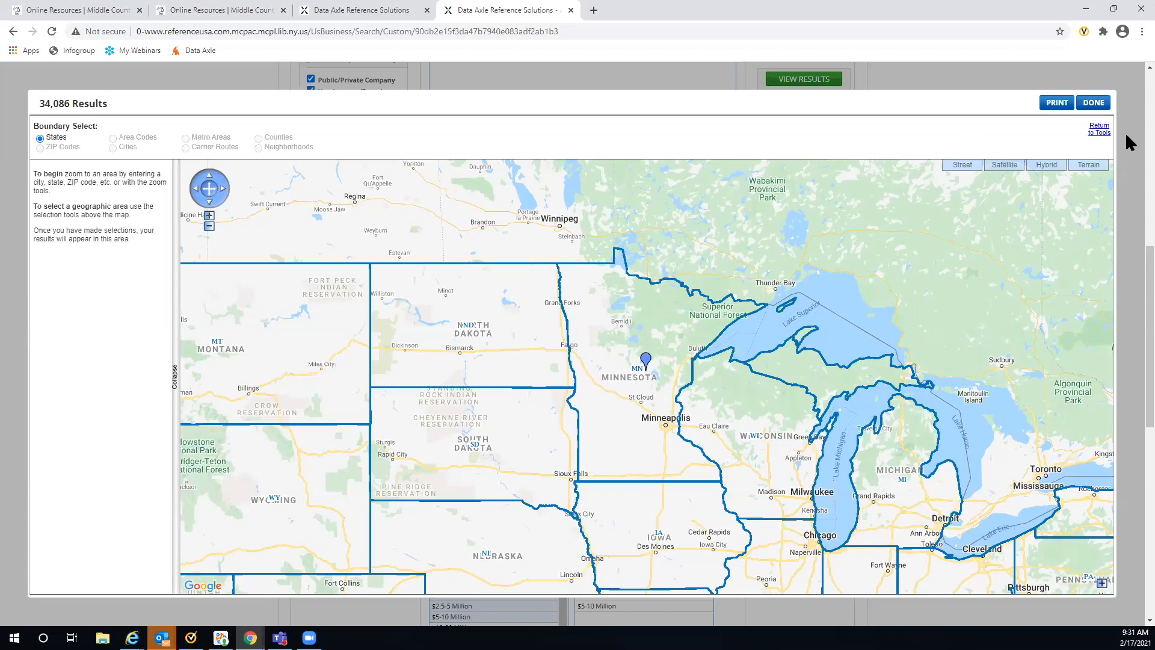
{"action": "left_click", "coordinate": [1100, 130]}
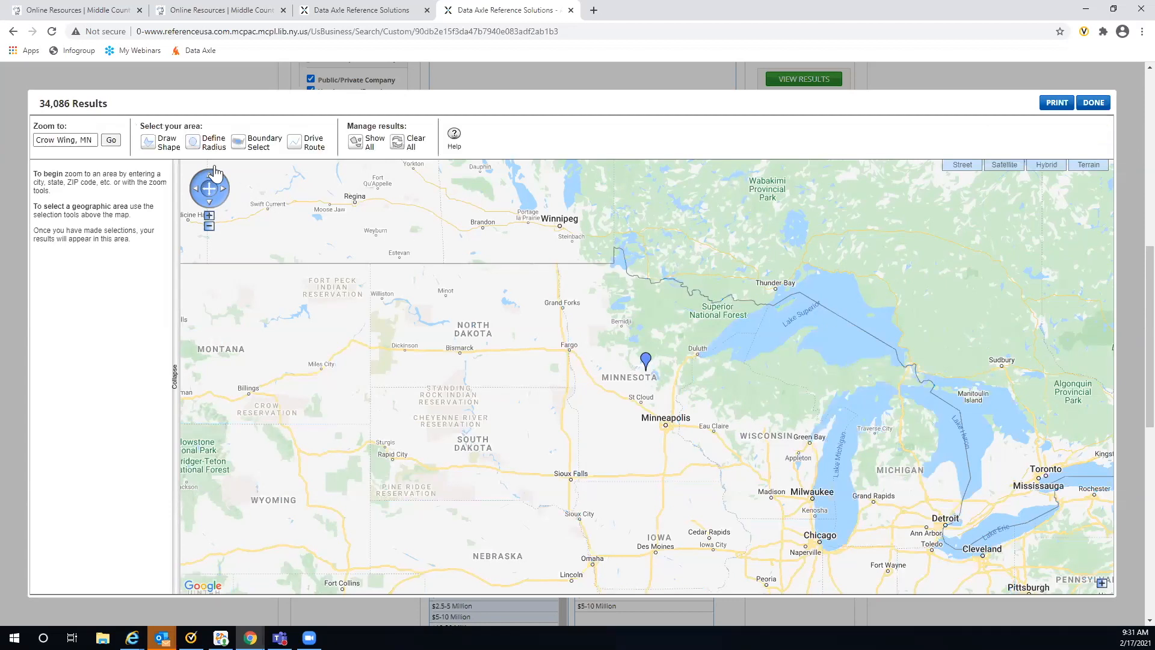
Try to outline a custom search area across central Minnesota with the Draw Shape tool.
{"action": "left_click", "coordinate": [150, 148]}
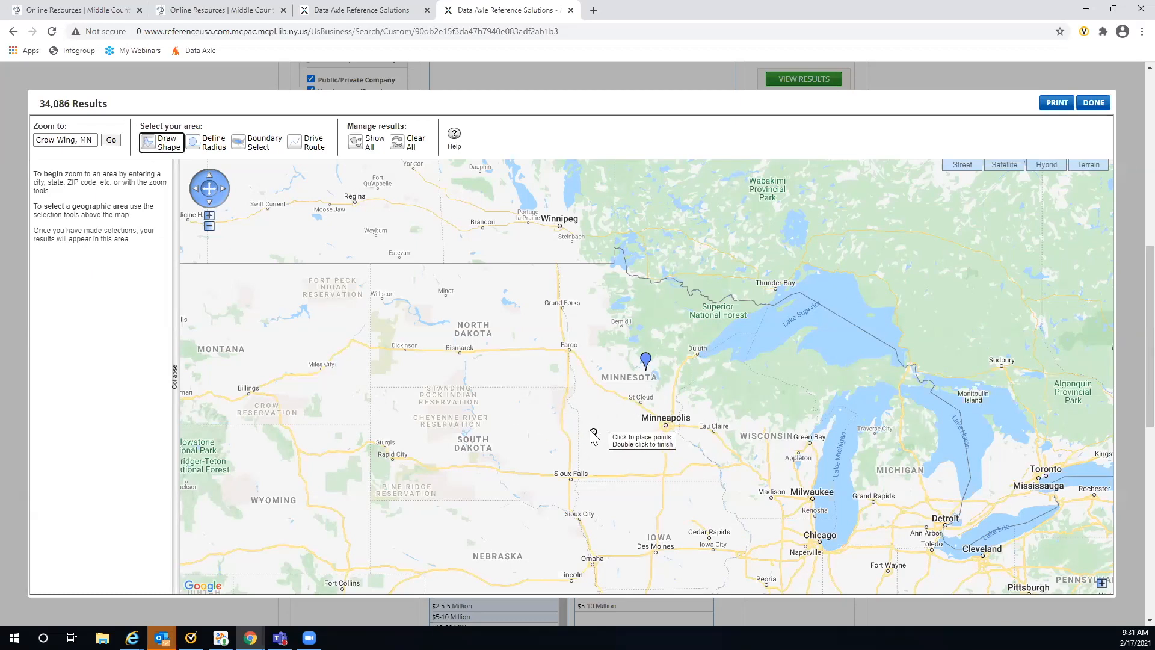
{"action": "left_click", "coordinate": [566, 402]}
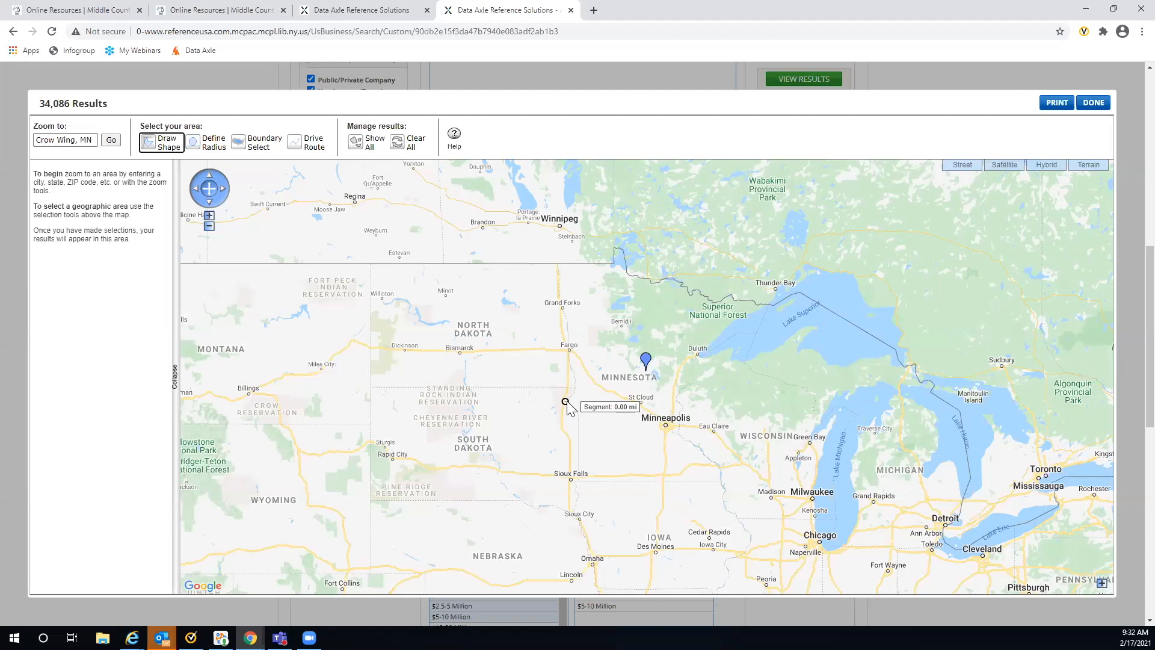
{"action": "double_click", "coordinate": [673, 400]}
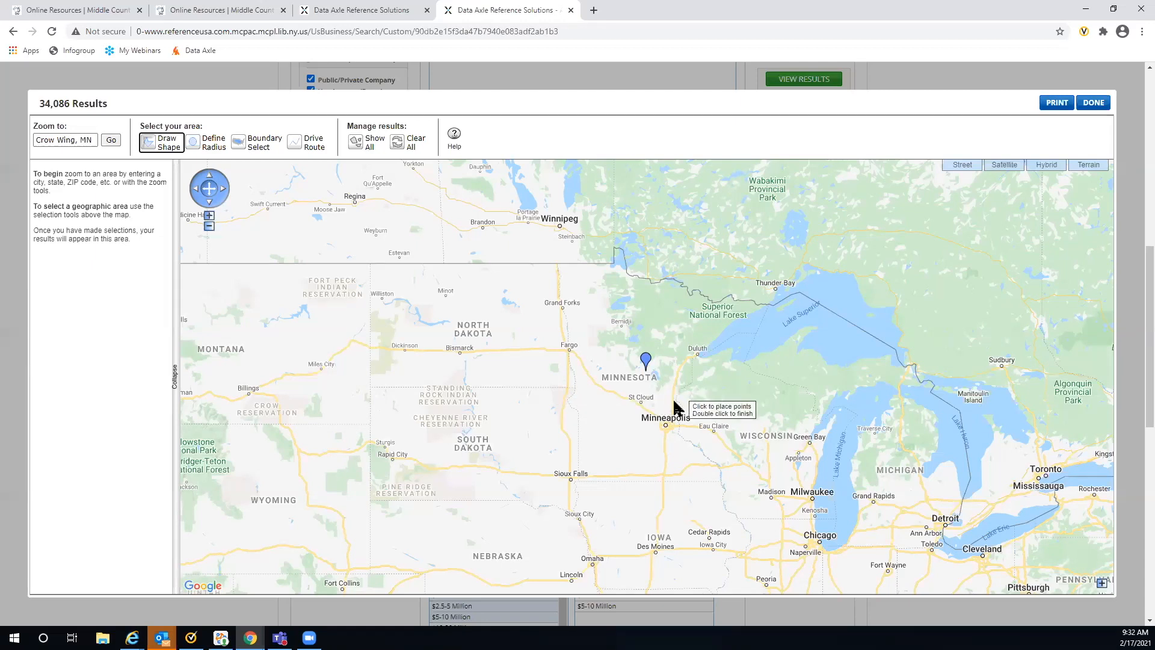
{"action": "left_click", "coordinate": [571, 398]}
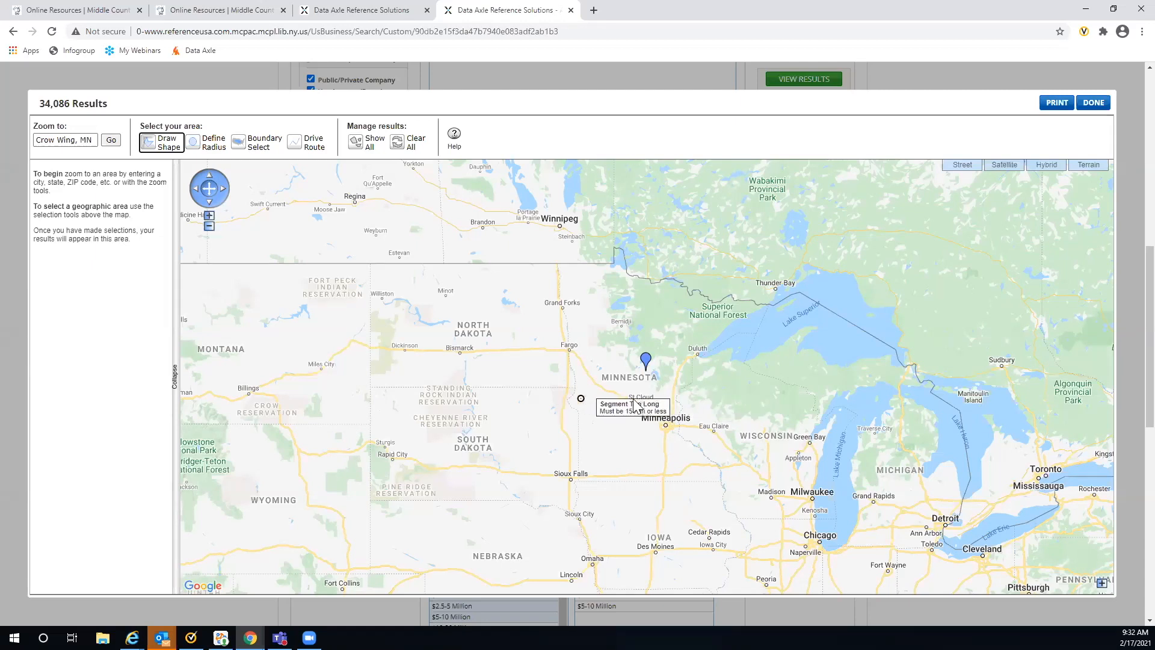
{"action": "double_click", "coordinate": [566, 399]}
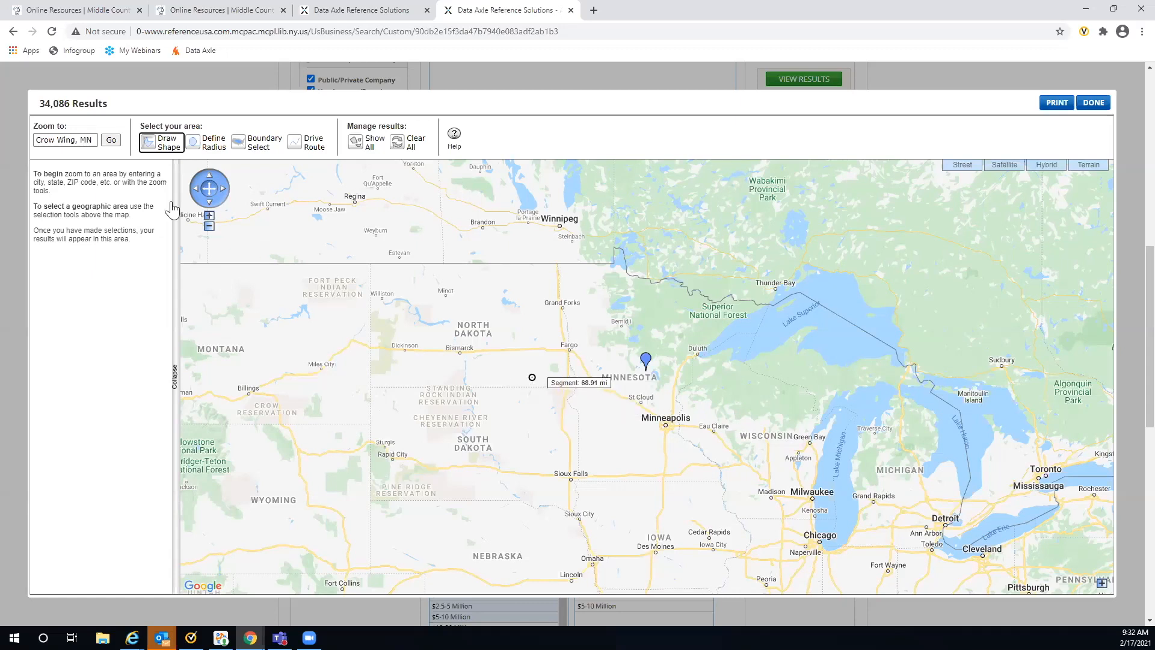
{"action": "left_click", "coordinate": [147, 144]}
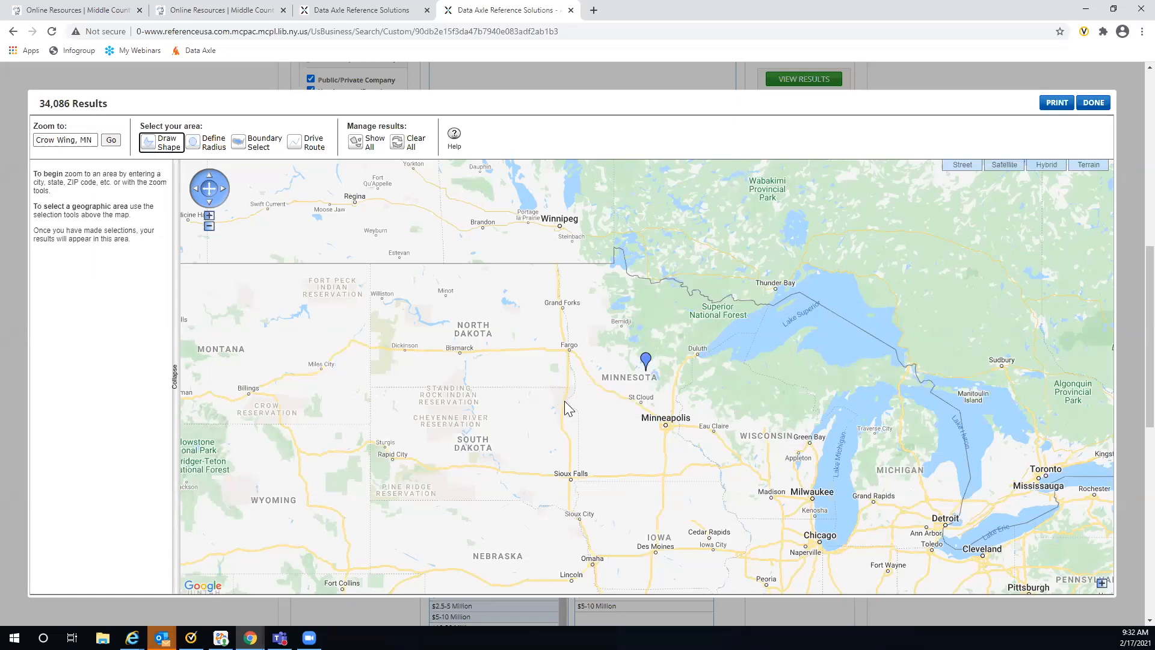
{"action": "left_click", "coordinate": [164, 150]}
{"action": "left_click", "coordinate": [563, 400]}
{"action": "left_click", "coordinate": [674, 406]}
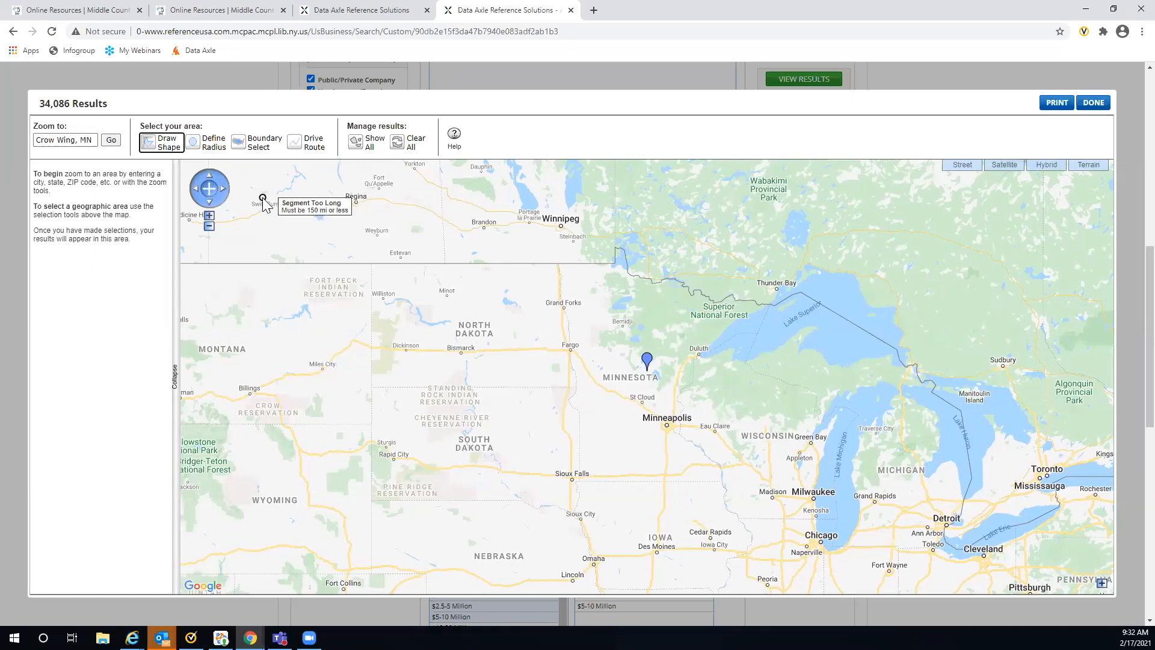
{"action": "left_click", "coordinate": [239, 143]}
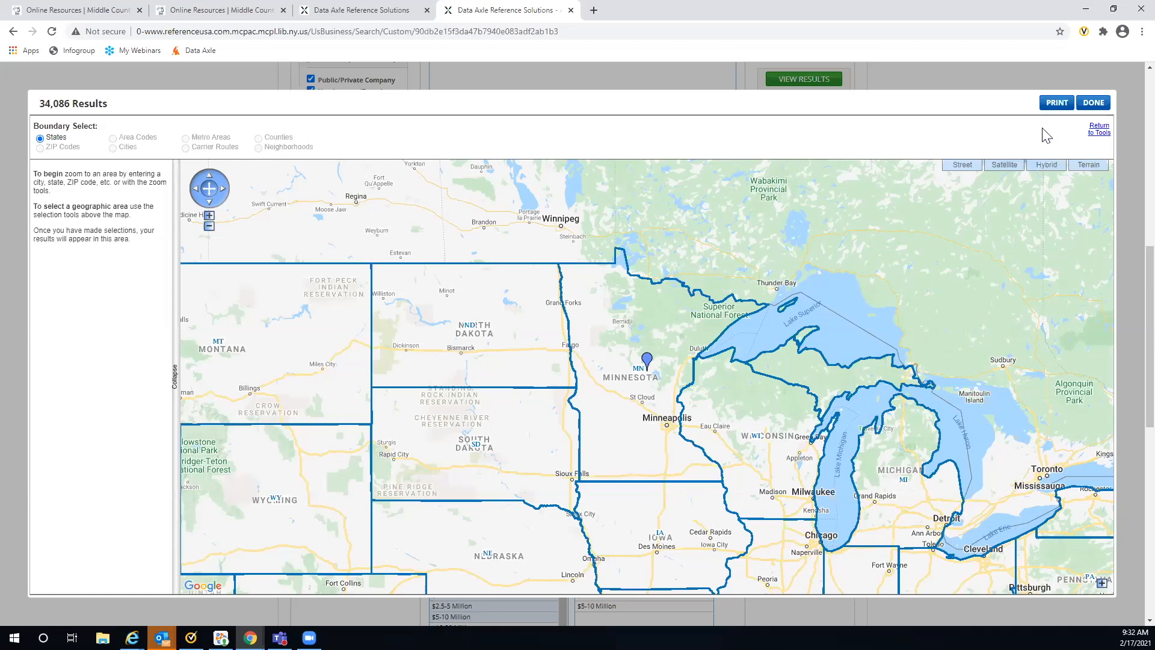
{"action": "left_click", "coordinate": [1098, 130]}
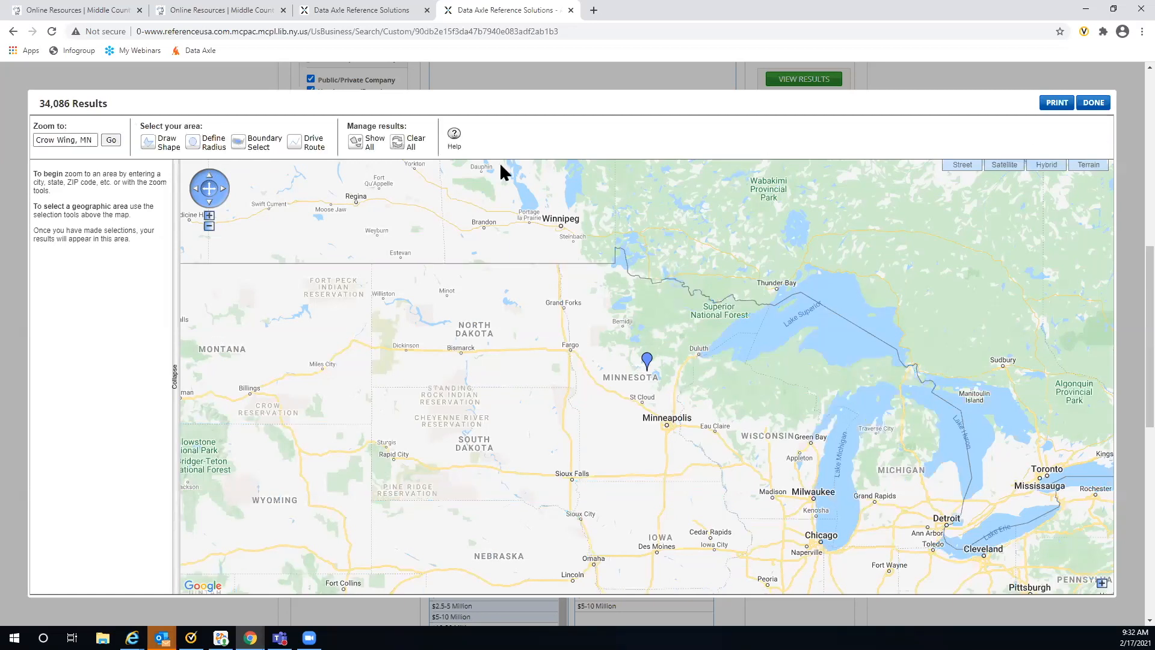
{"action": "left_click", "coordinate": [148, 148]}
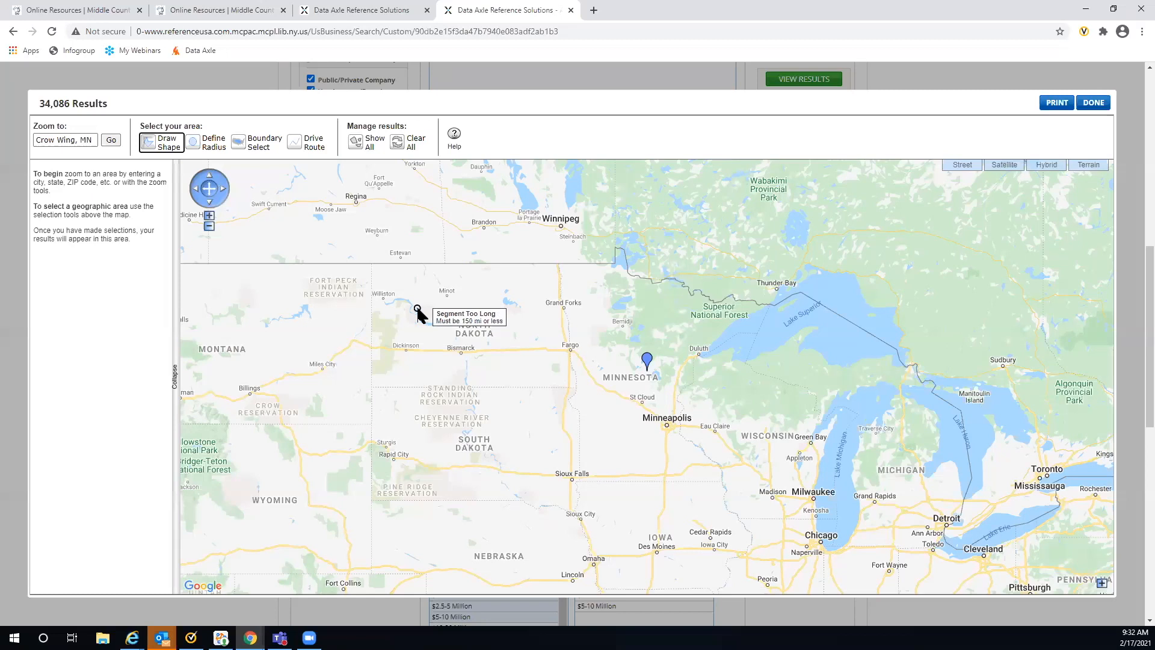
Try to define a circular search area around the Crow Wing marker with the Define Radius tool.
{"action": "left_click", "coordinate": [193, 145]}
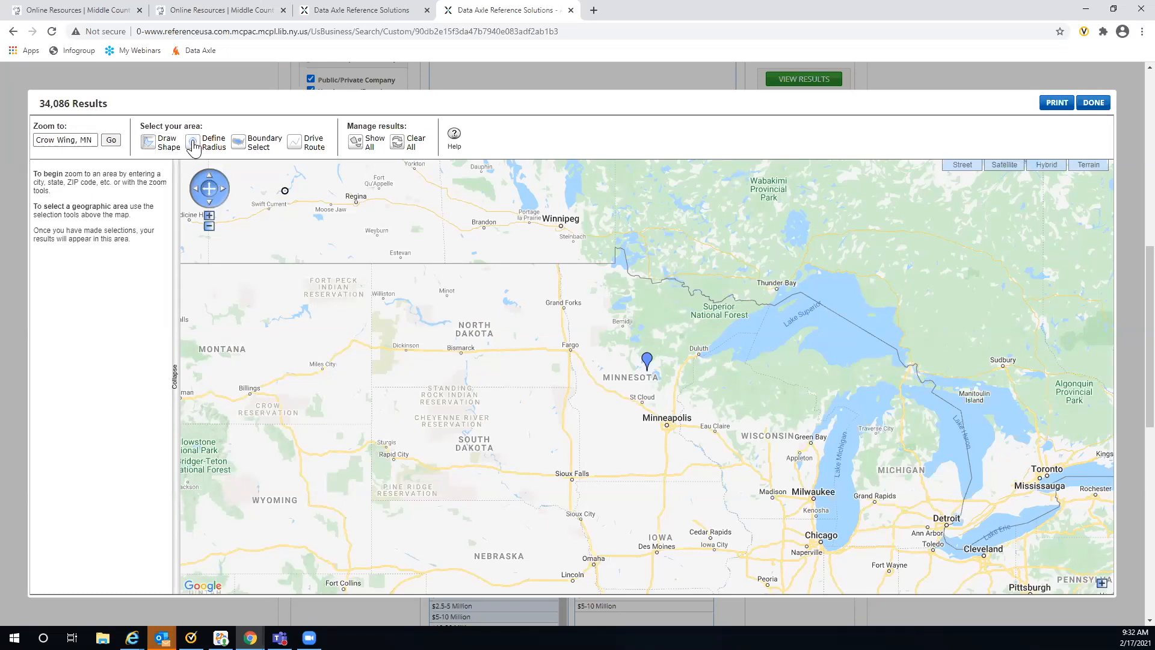
{"action": "left_click", "coordinate": [639, 369]}
{"action": "left_click_drag", "start_coordinate": [645, 398], "coordinate": [645, 402]}
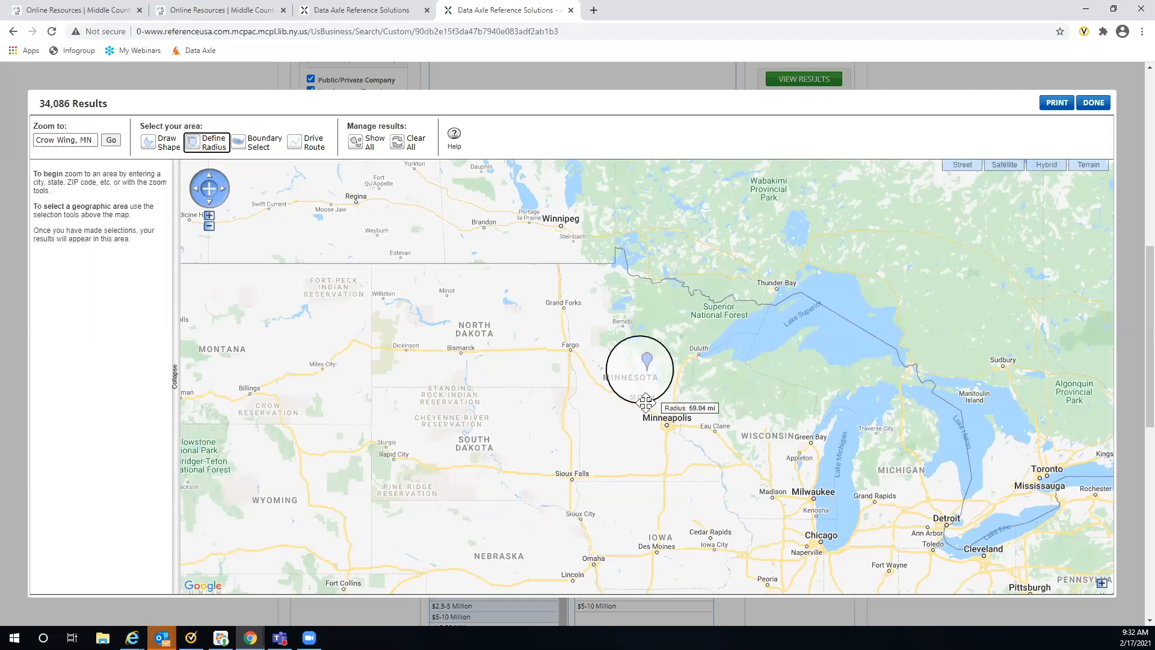
{"action": "left_click_drag", "start_coordinate": [647, 402], "coordinate": [665, 450]}
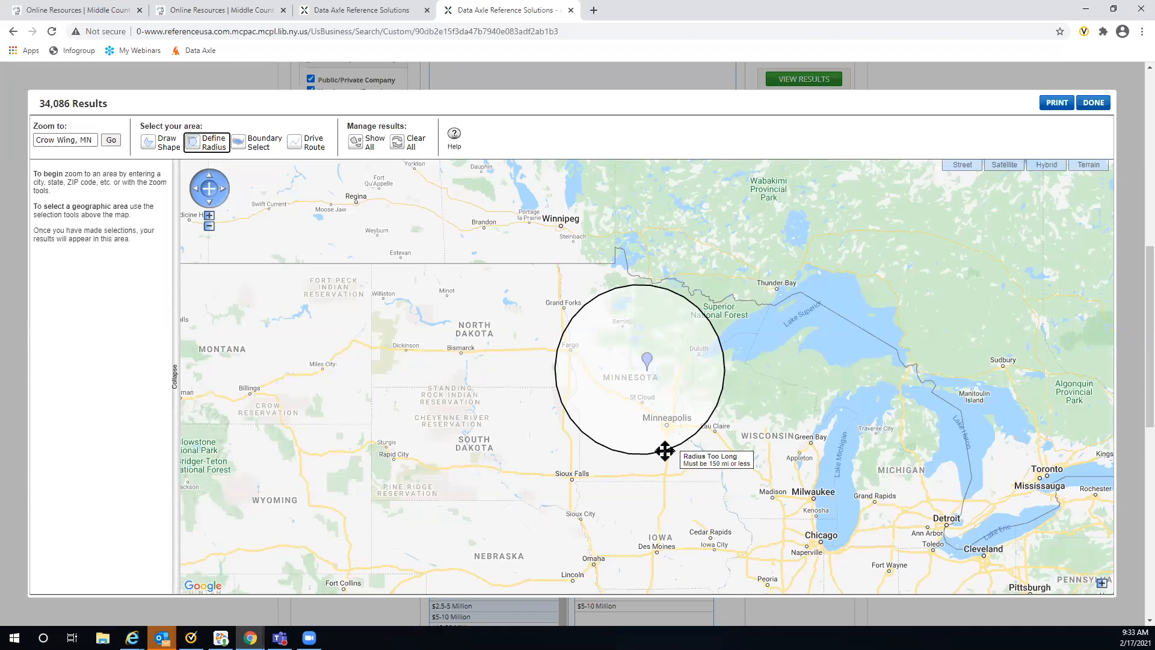
{"action": "left_click_drag", "start_coordinate": [665, 451], "coordinate": [665, 452]}
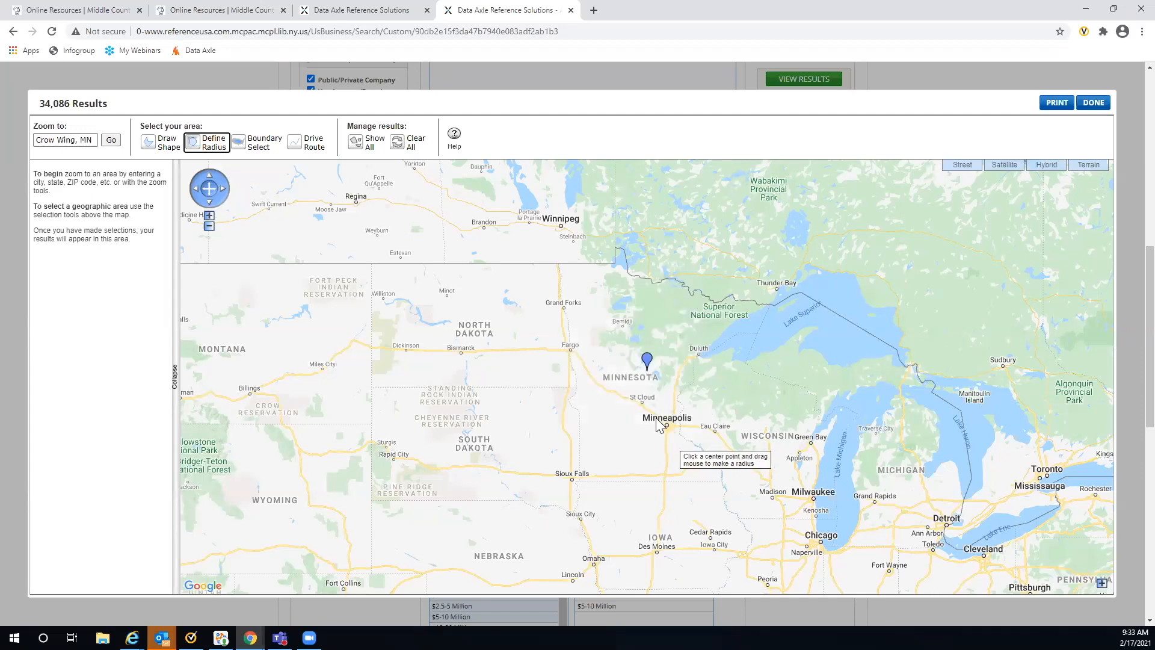
Define a circular search radius centred just west of the Crow Wing marker and extending south to Minneapolis.
{"action": "left_click", "coordinate": [193, 142]}
{"action": "left_click", "coordinate": [193, 141]}
{"action": "left_click", "coordinate": [193, 144]}
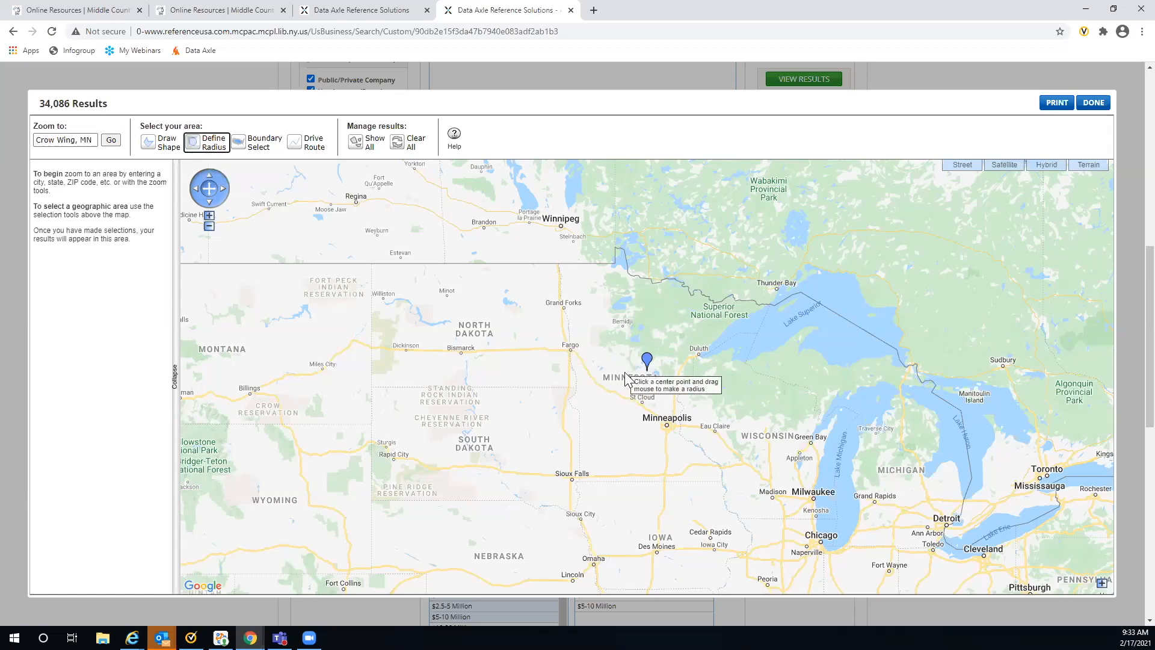
{"action": "left_click_drag", "start_coordinate": [631, 358], "coordinate": [663, 434]}
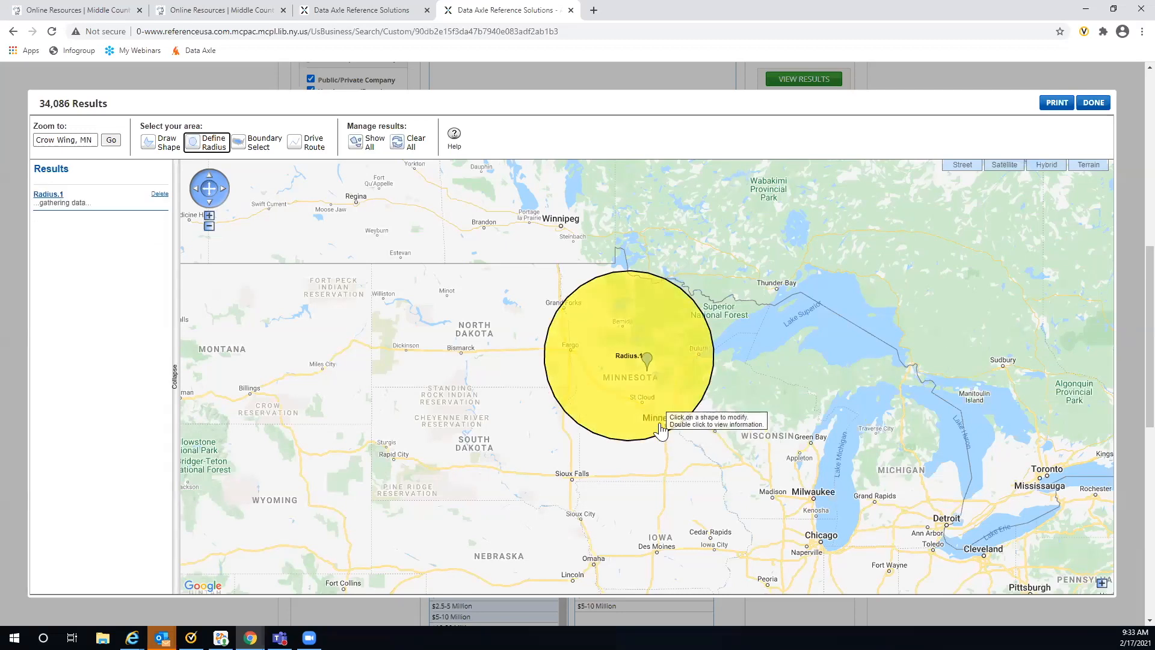
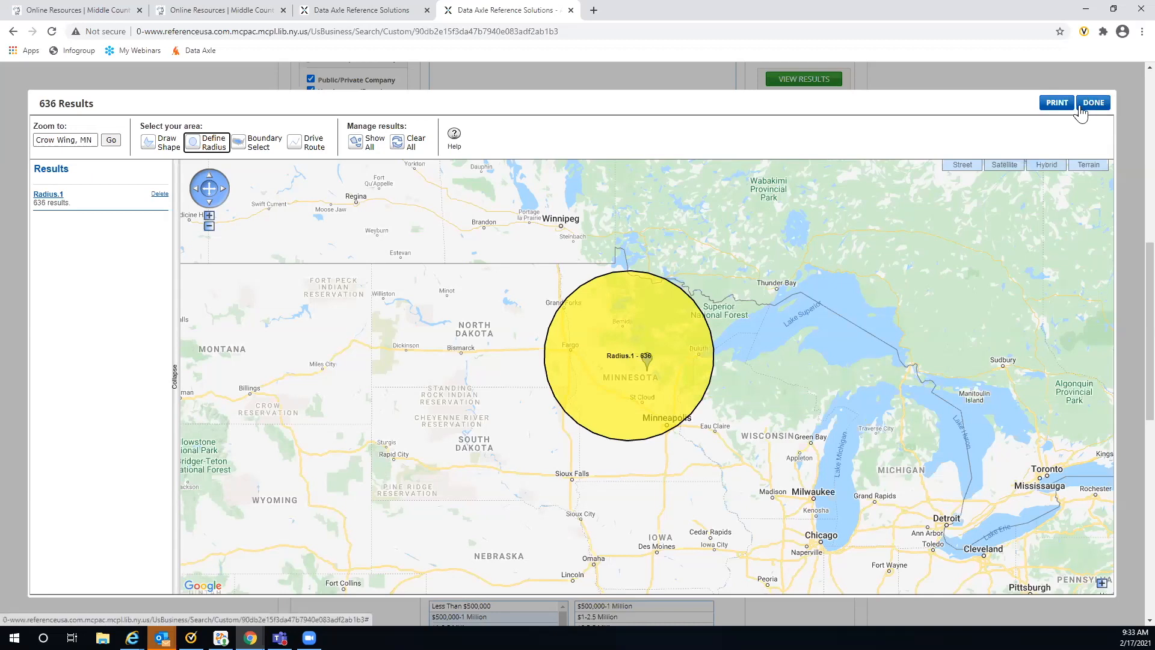
Delete the circular radius selection from the map.
{"action": "left_click", "coordinate": [159, 194]}
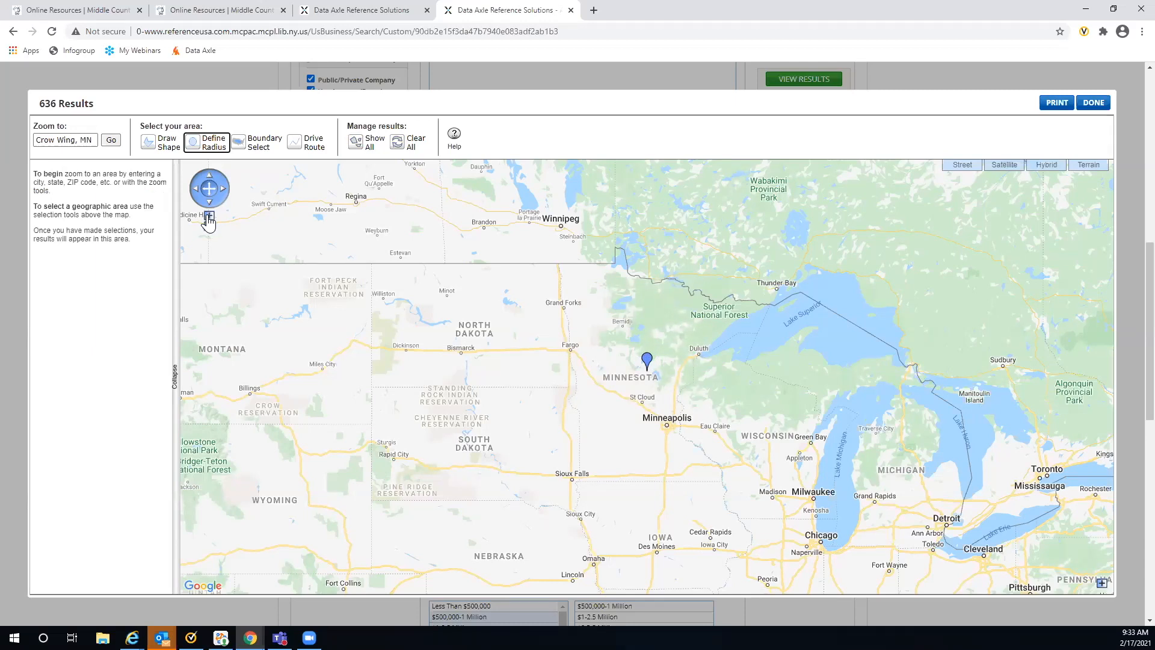
{"action": "left_click", "coordinate": [208, 216]}
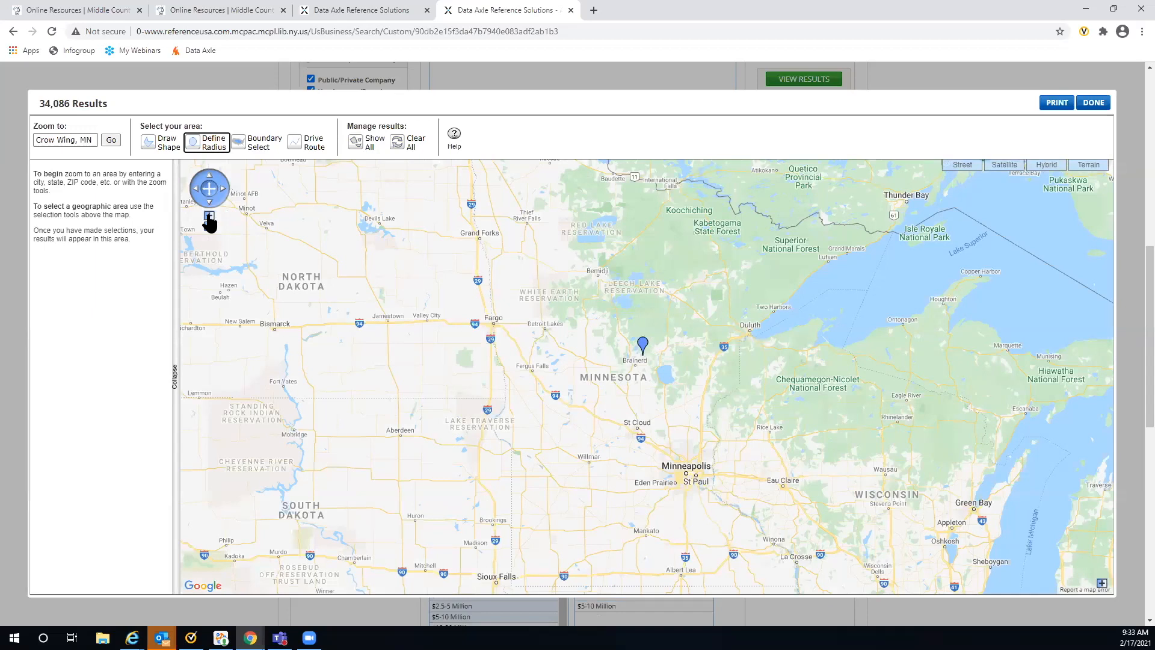
Try to outline a four-sided search area across central Minnesota around the Crow Wing marker with the Draw Shape tool.
{"action": "left_click", "coordinate": [152, 145]}
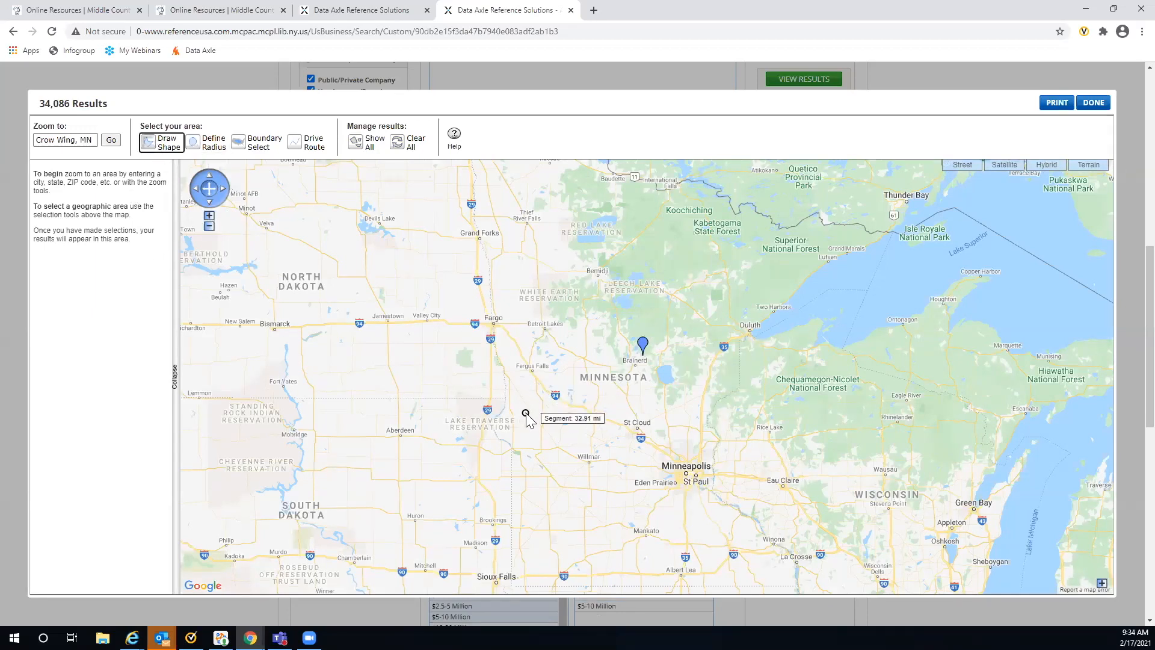
{"action": "left_click", "coordinate": [489, 419]}
{"action": "left_click", "coordinate": [162, 142]}
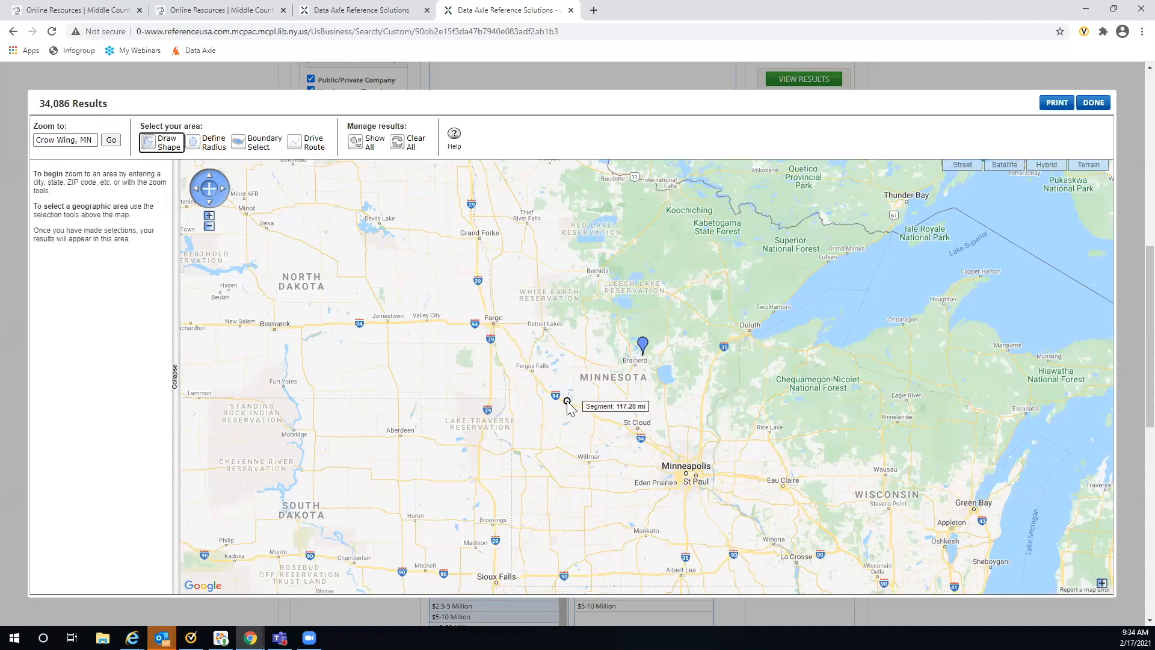
{"action": "left_click", "coordinate": [523, 426]}
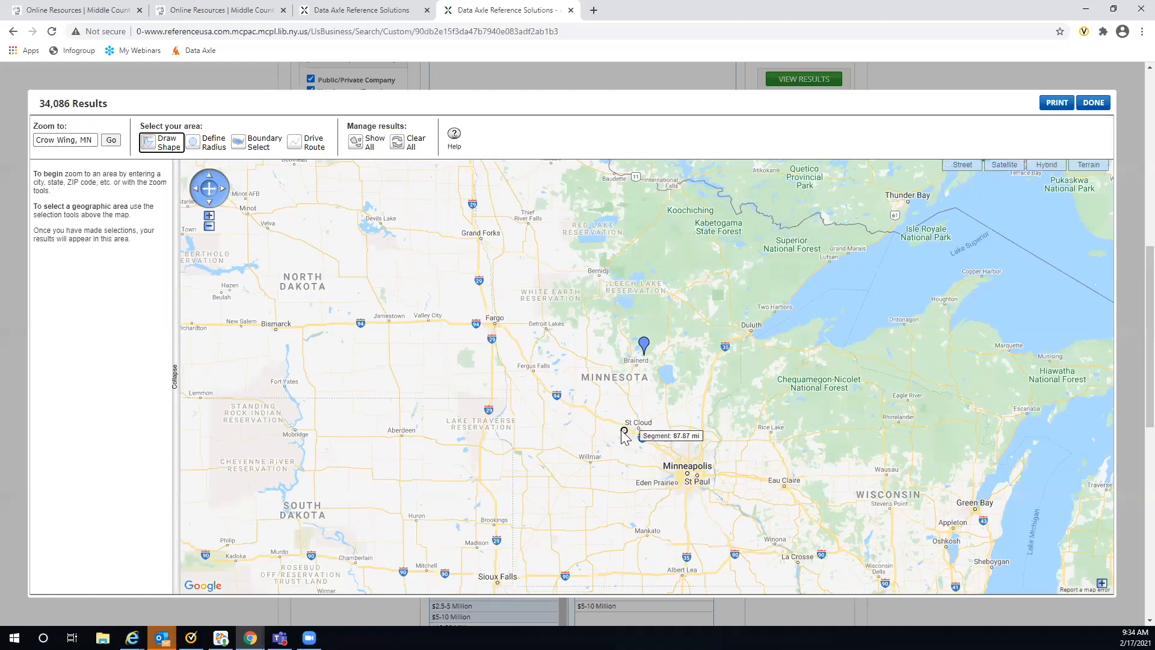
{"action": "left_click", "coordinate": [540, 424]}
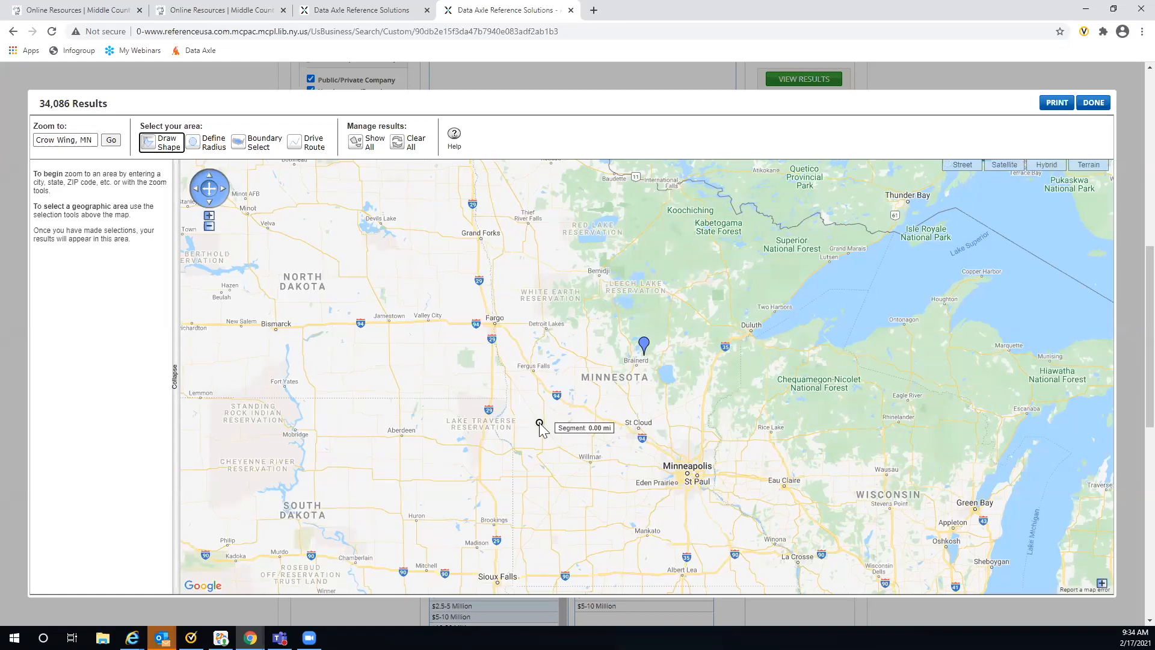
{"action": "left_click_drag", "start_coordinate": [539, 425], "coordinate": [562, 423]}
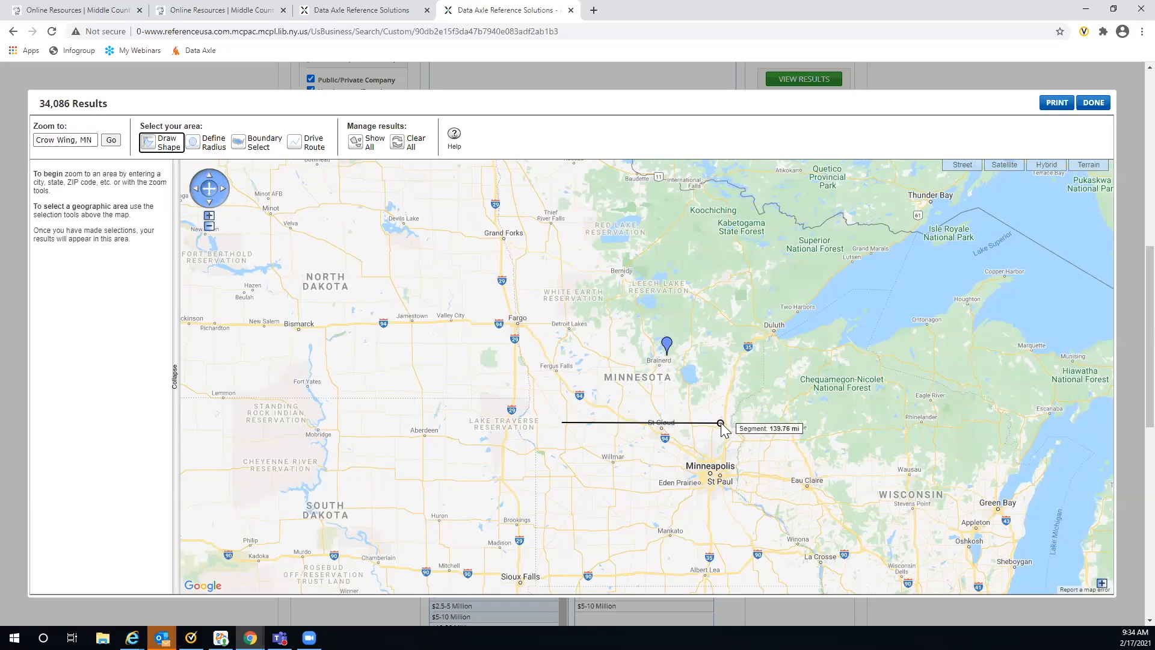
{"action": "left_click", "coordinate": [742, 351]}
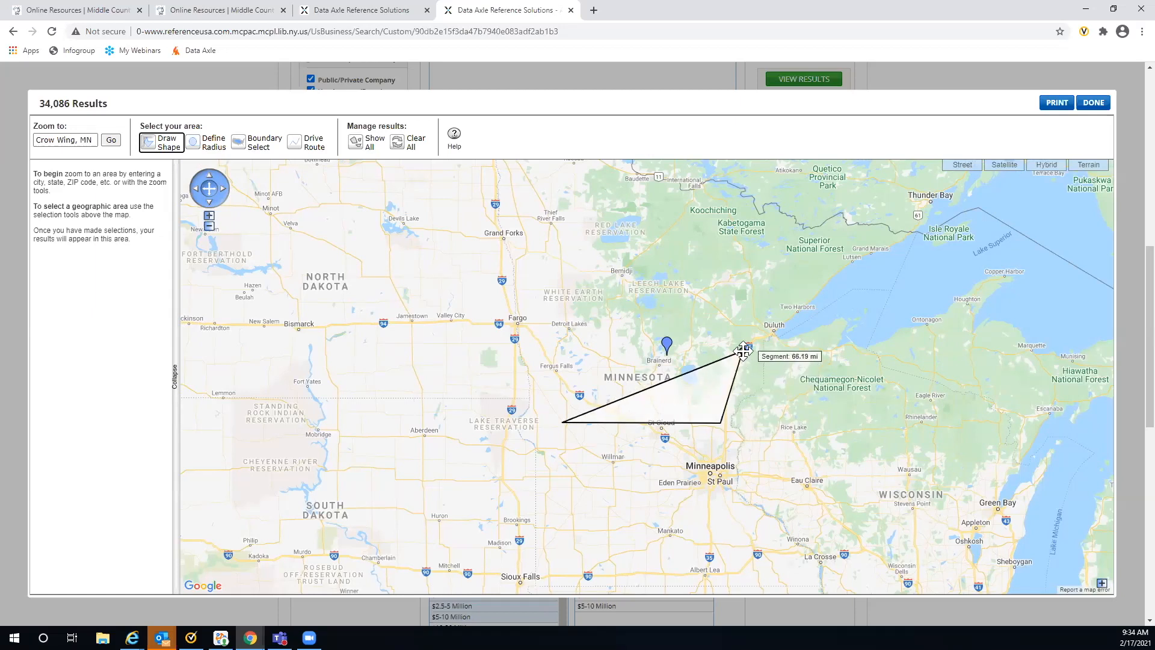
{"action": "double_click", "coordinate": [660, 343]}
{"action": "double_click", "coordinate": [540, 325]}
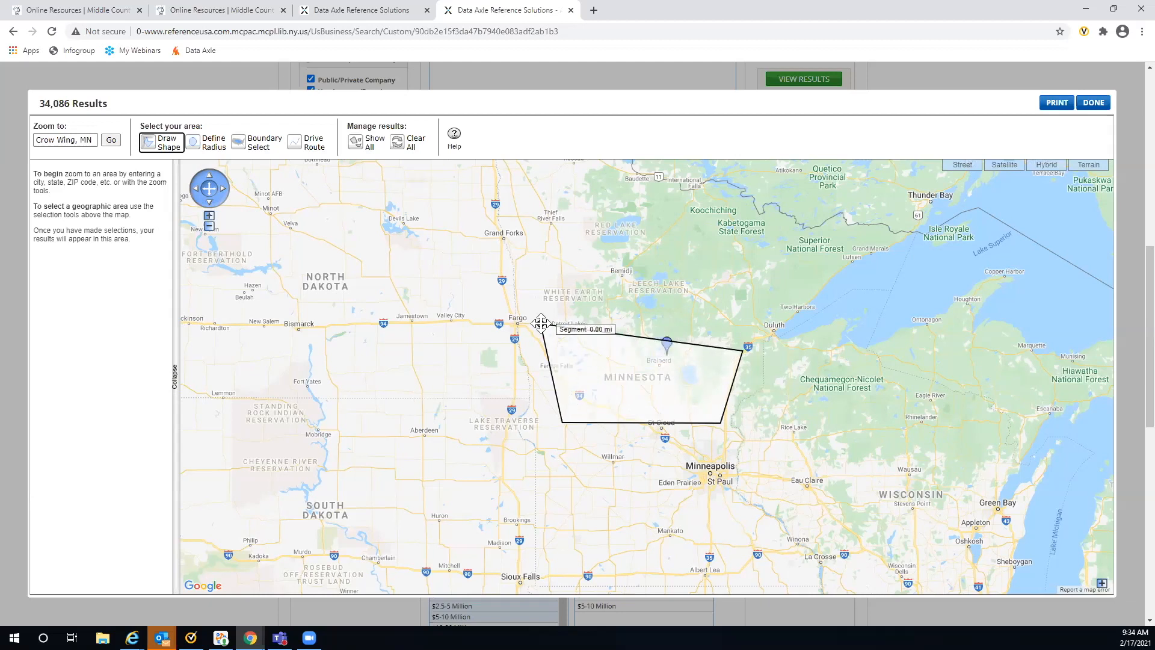
{"action": "left_click", "coordinate": [540, 325]}
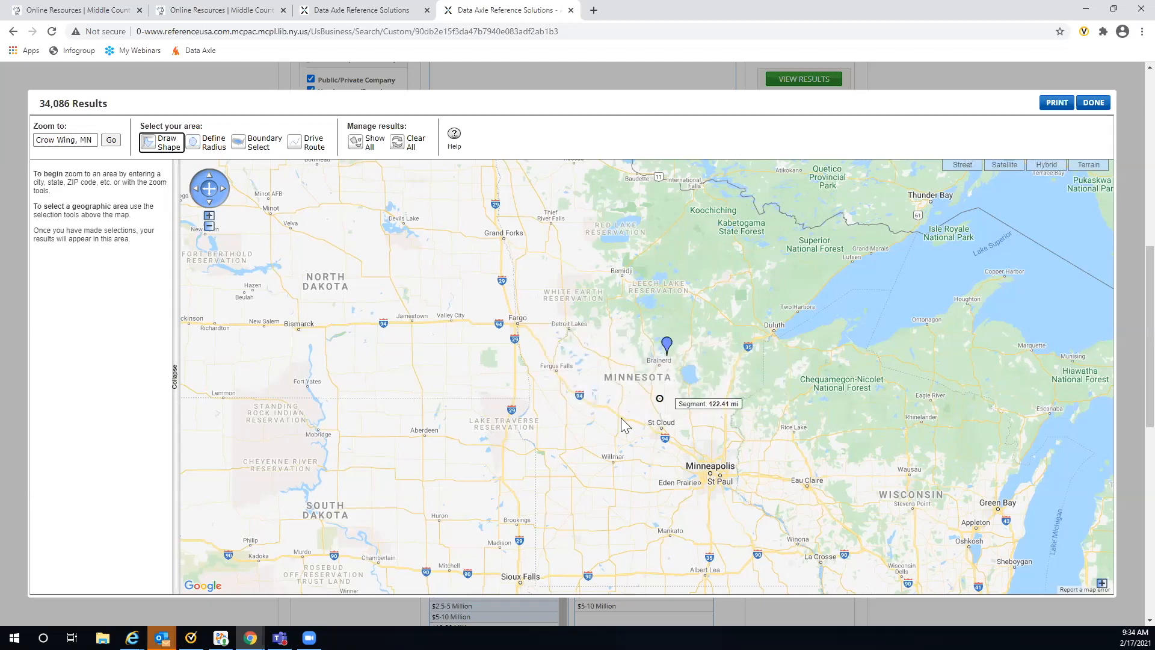
Outline a four-sided search area from Glenwood up to Detroit Lakes enclosing the Crow Wing marker with Draw Shape, and view the matching businesses.
{"action": "left_click", "coordinate": [152, 148]}
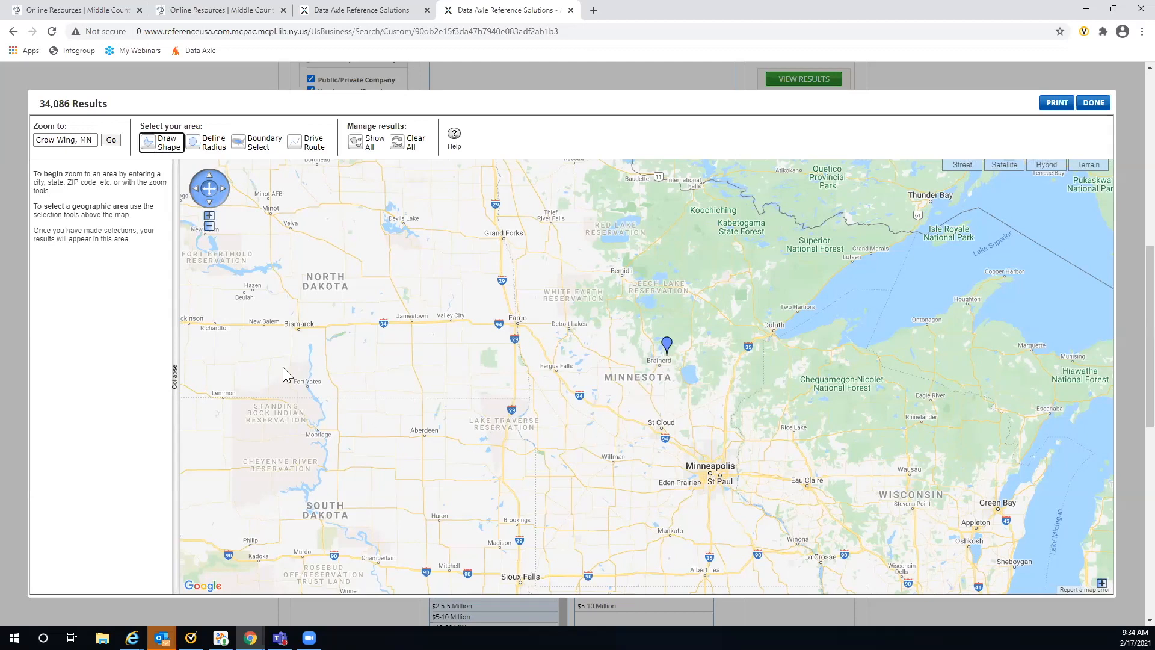
{"action": "left_click", "coordinate": [209, 215]}
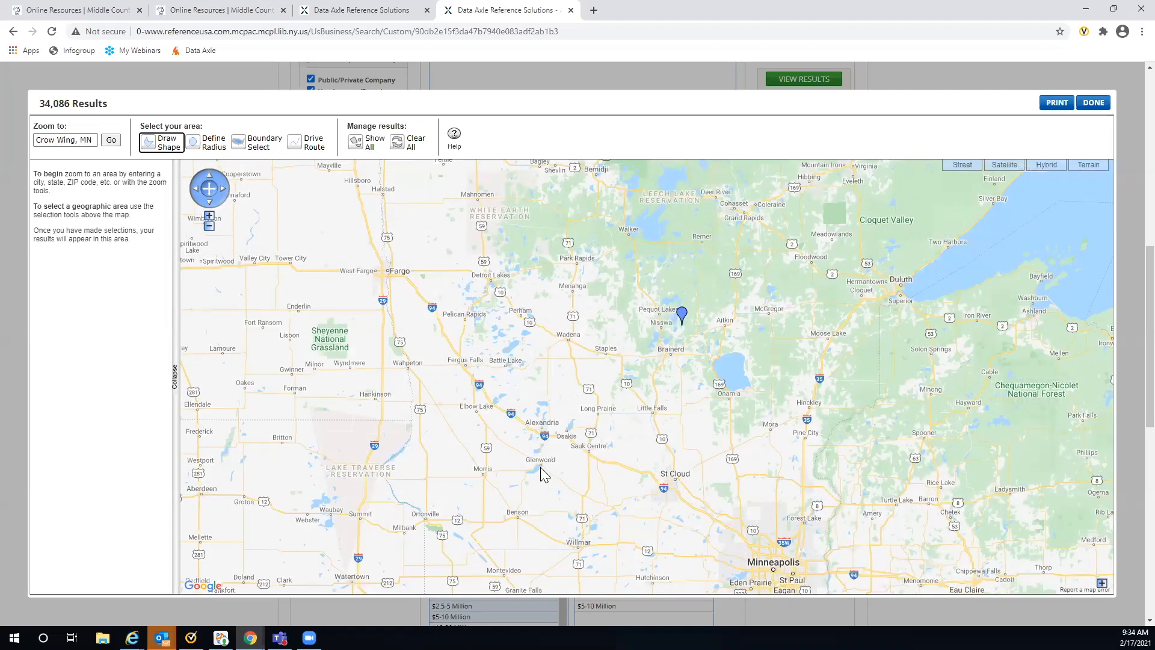
{"action": "left_click_drag", "start_coordinate": [538, 463], "coordinate": [541, 462]}
{"action": "left_click", "coordinate": [162, 142]}
{"action": "left_click", "coordinate": [542, 440]}
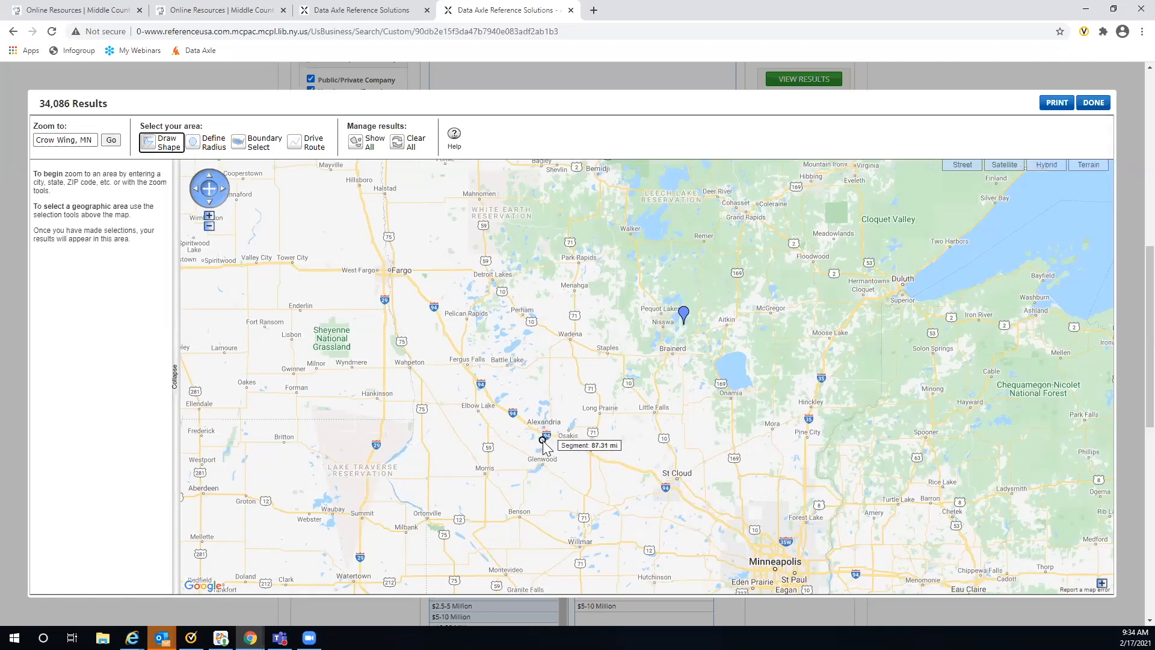
{"action": "left_click_drag", "start_coordinate": [537, 440], "coordinate": [598, 442]}
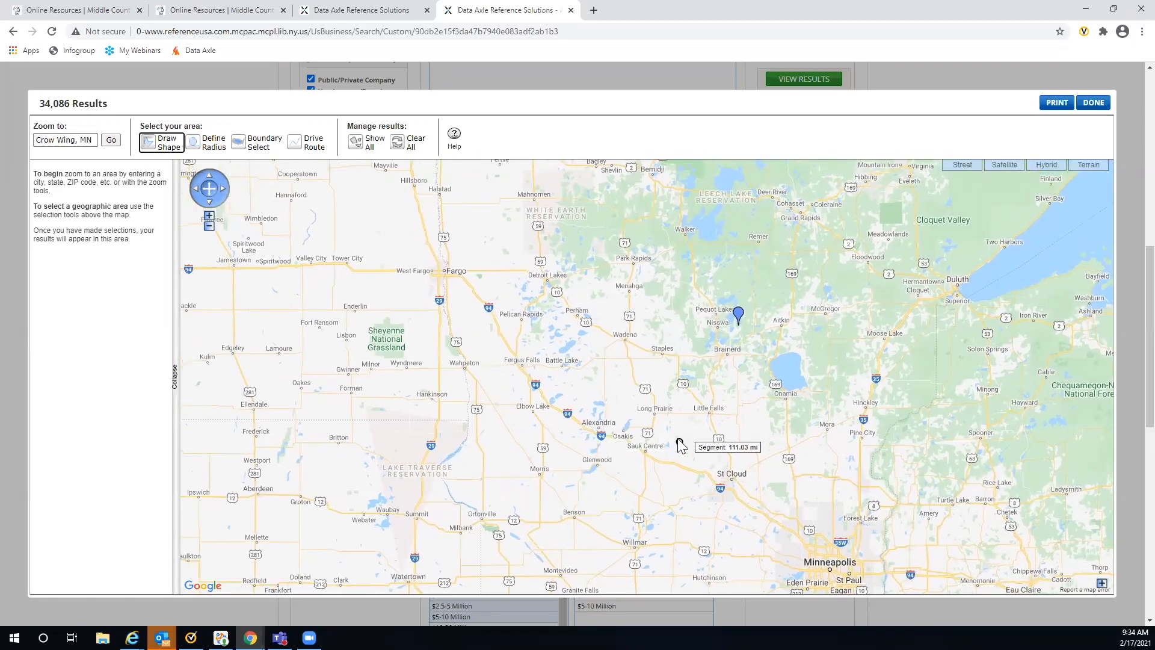
{"action": "left_click", "coordinate": [597, 460]}
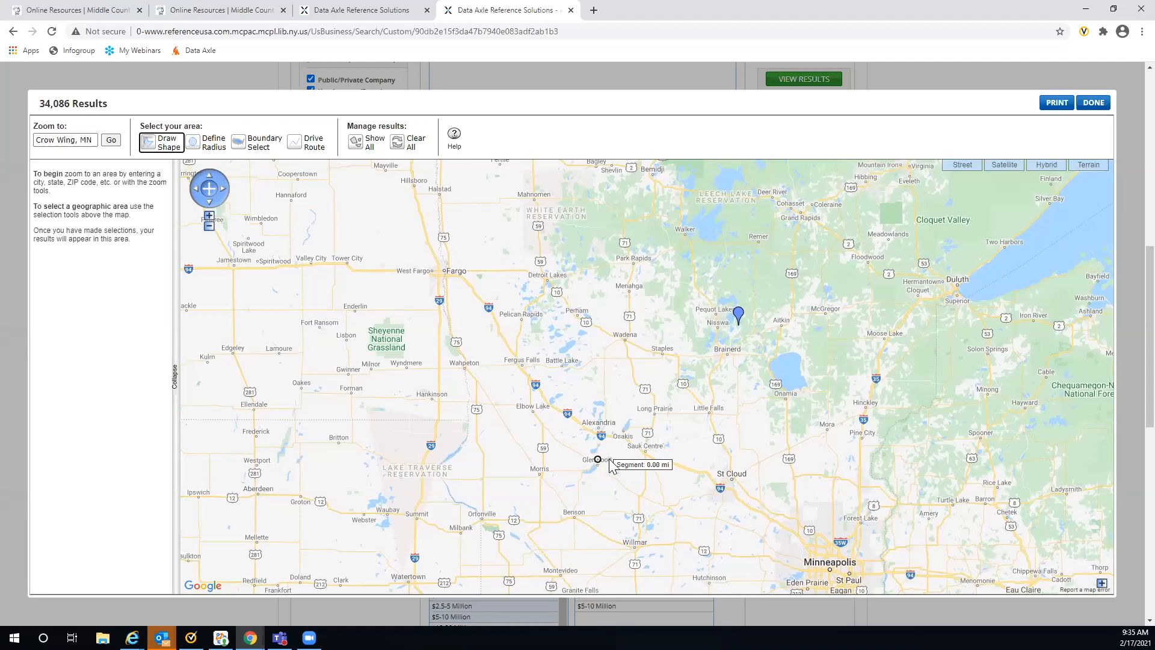
{"action": "left_click", "coordinate": [817, 462]}
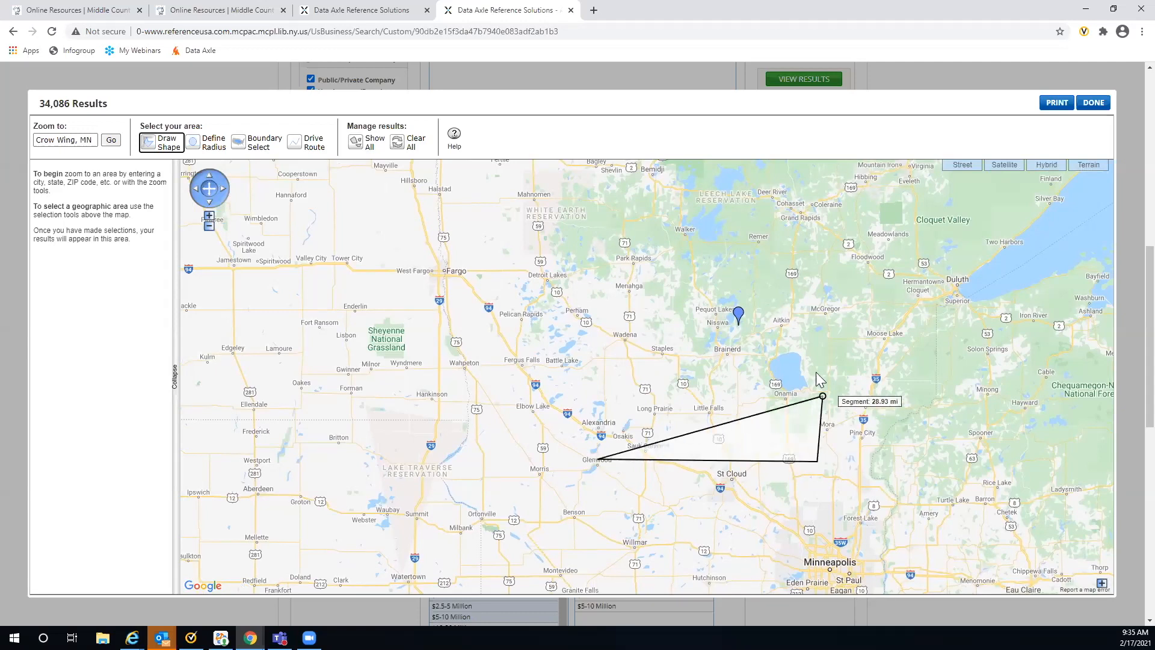
{"action": "left_click", "coordinate": [808, 275]}
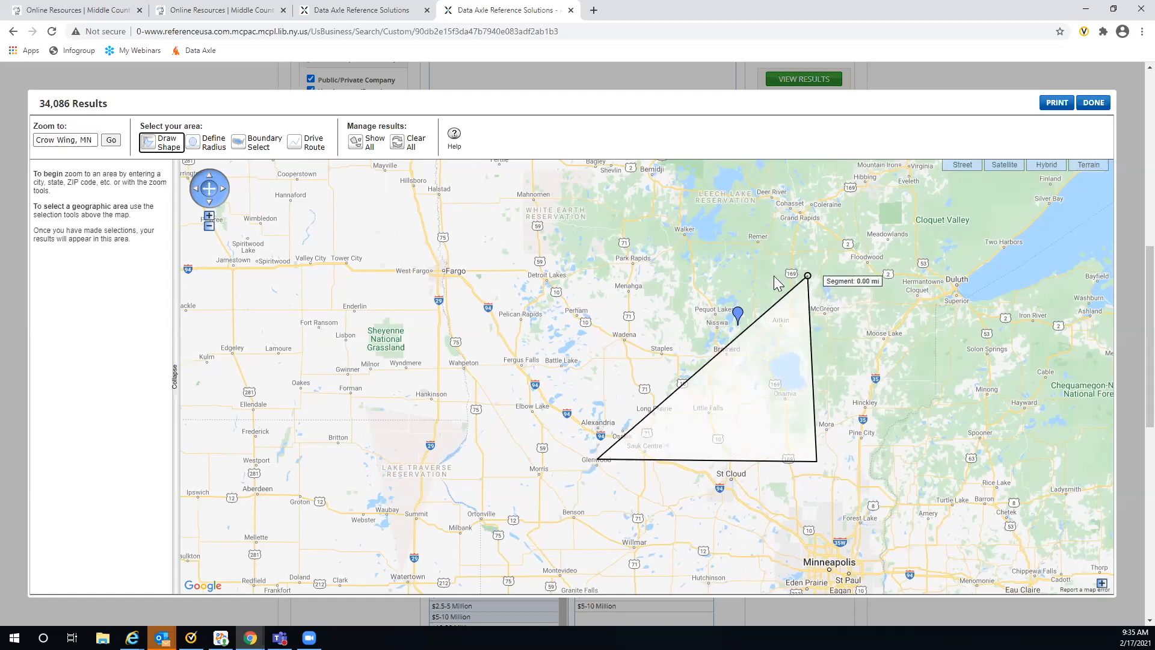
{"action": "left_click", "coordinate": [544, 273]}
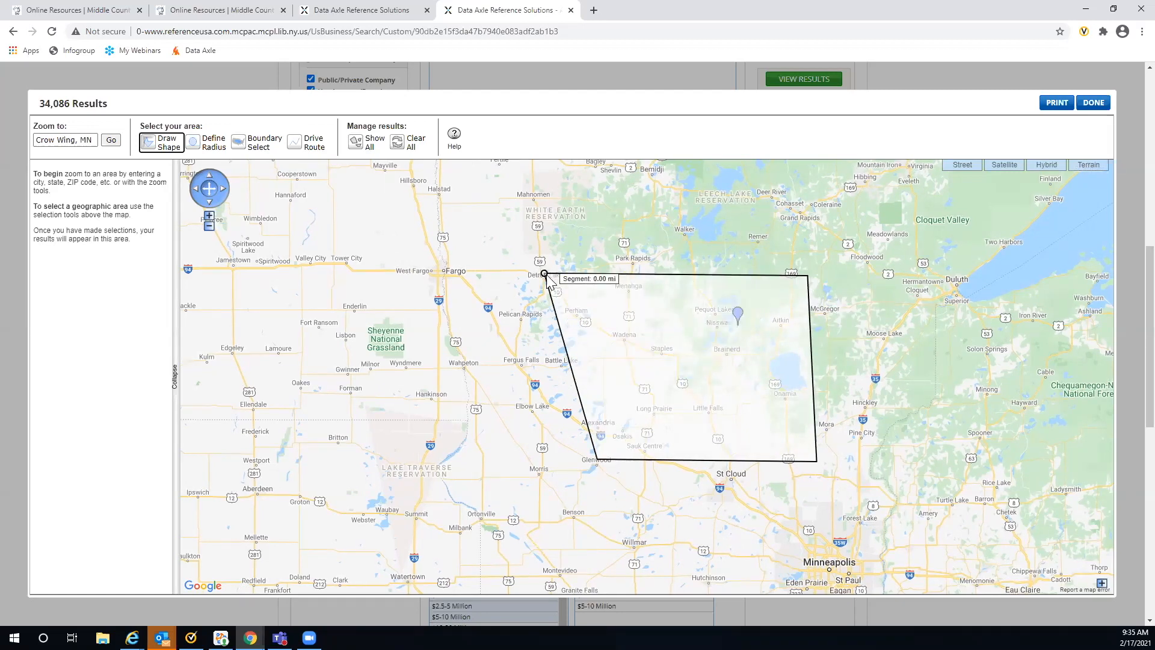
{"action": "left_click", "coordinate": [545, 275]}
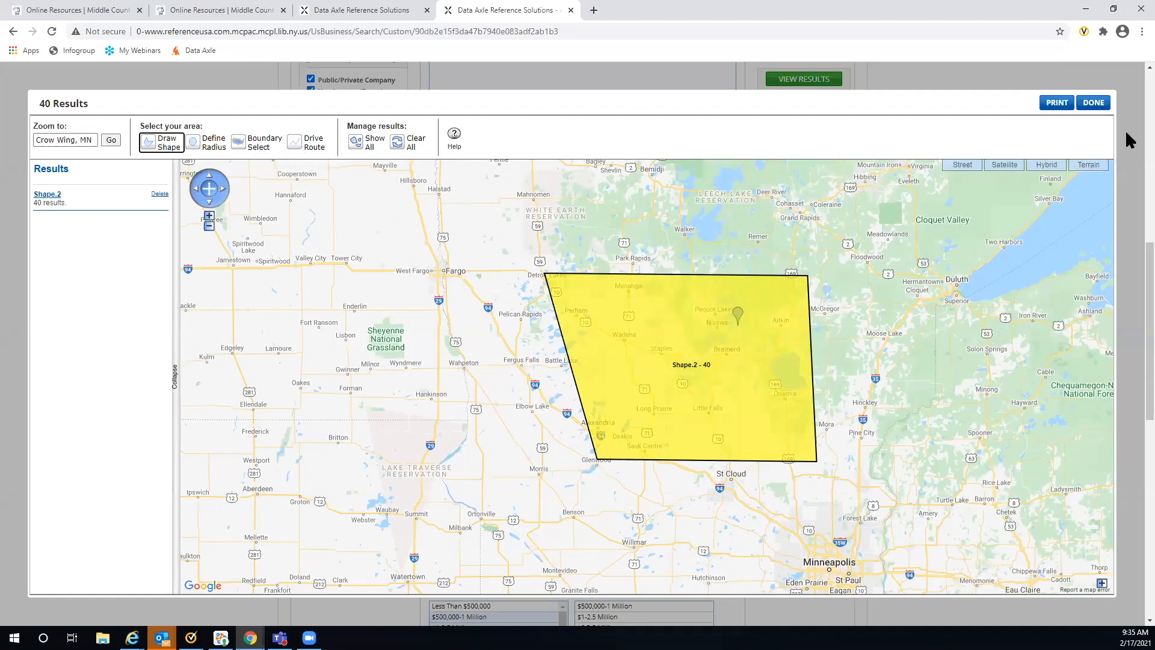
{"action": "left_click", "coordinate": [1093, 104]}
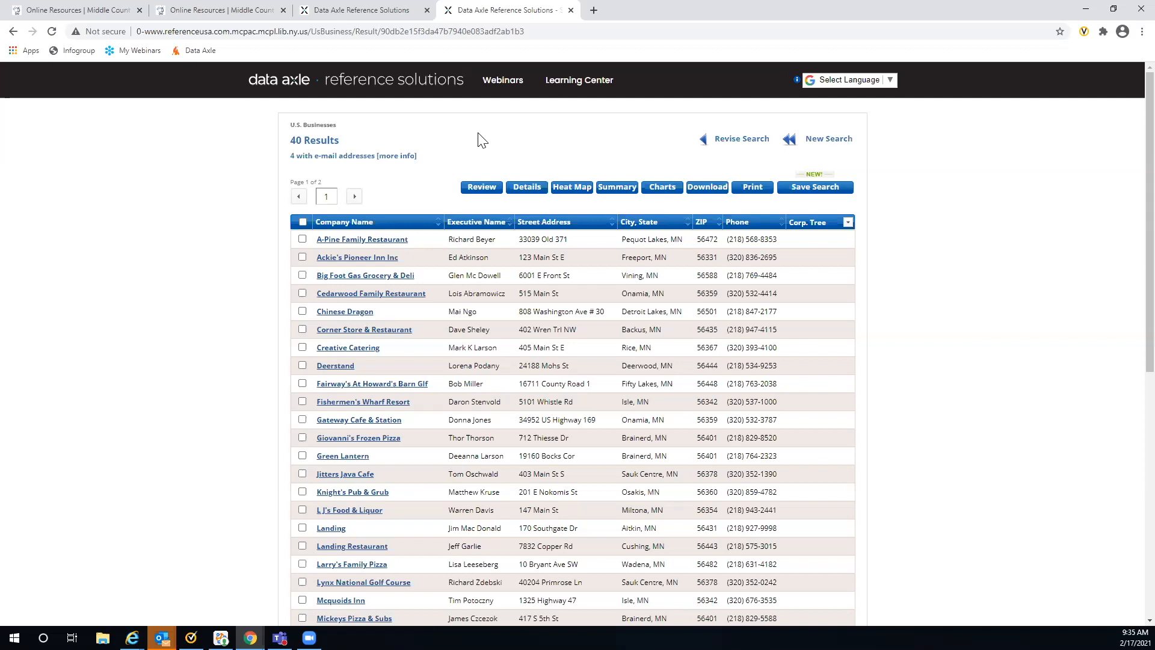
Return to the list of available databases and open the advanced search of U.S. Consumers / Lifestyles.
{"action": "left_click", "coordinate": [374, 88]}
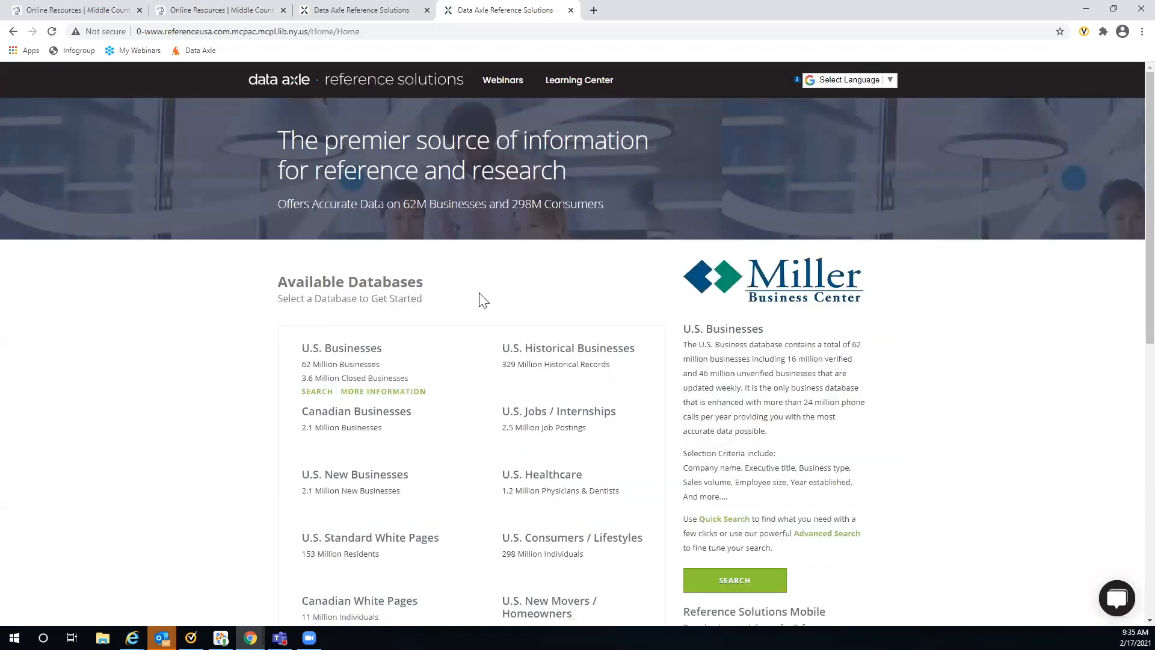
{"action": "scroll", "coordinate": [483, 299], "scroll_direction": "down", "scroll_amount": 4}
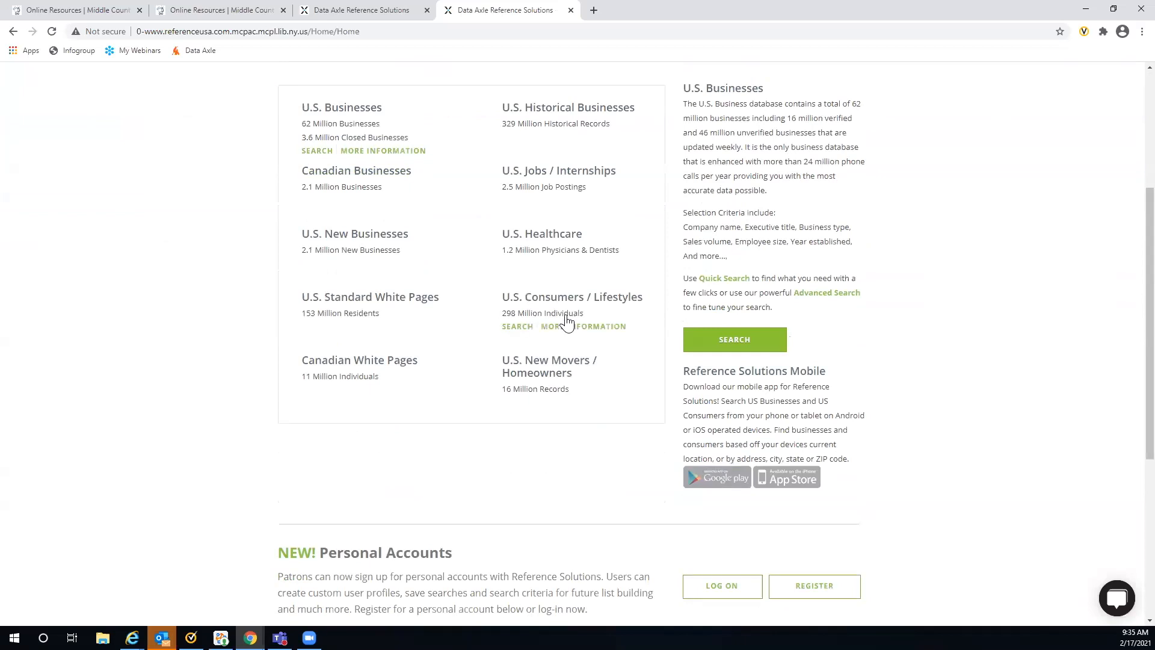
{"action": "left_click", "coordinate": [518, 329]}
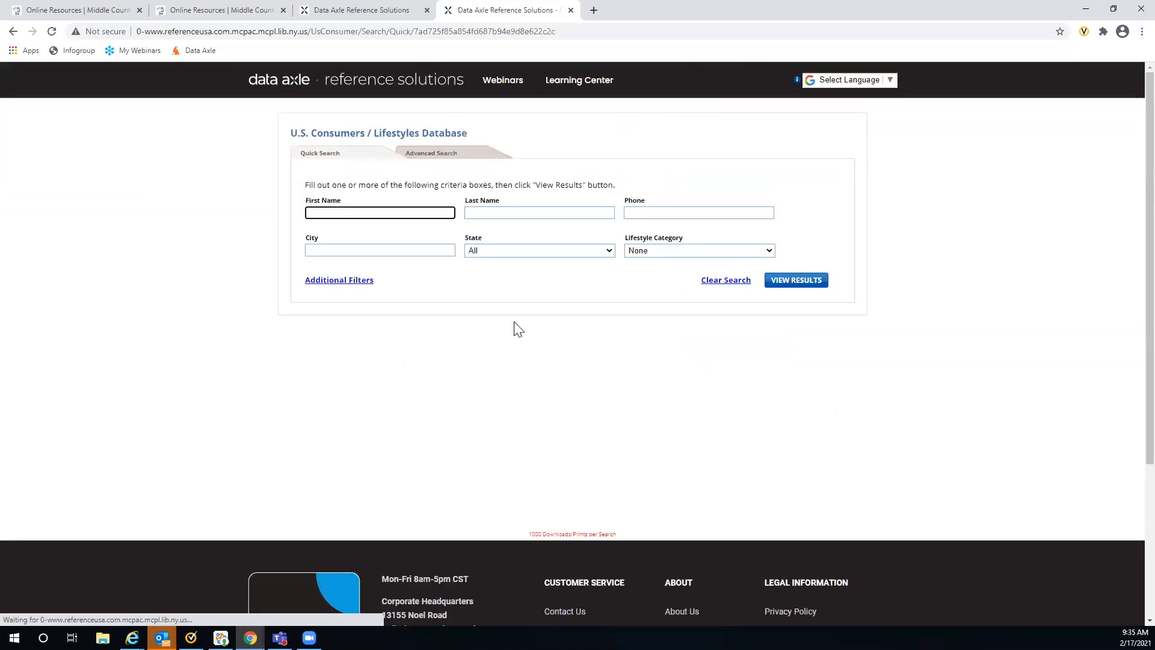
{"action": "left_click", "coordinate": [431, 158]}
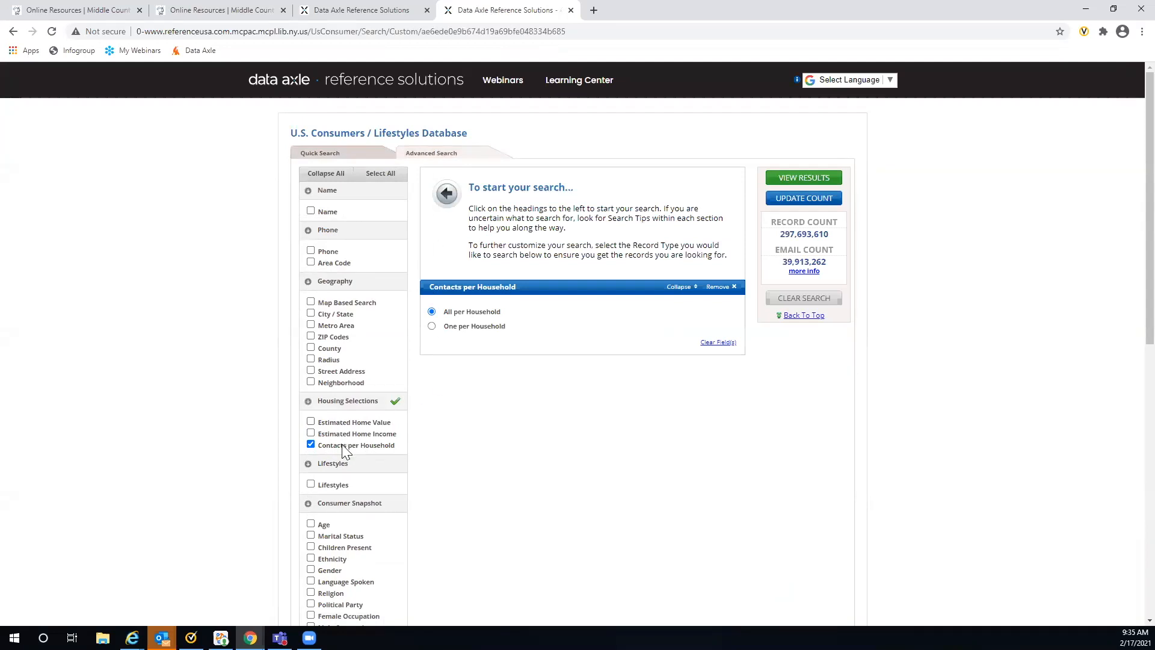
Add the Home Decorating & Furnishing lifestyle and the four Estimated Home Income ranges from $100,000 to $199,999 to the criteria.
{"action": "left_click", "coordinate": [311, 483]}
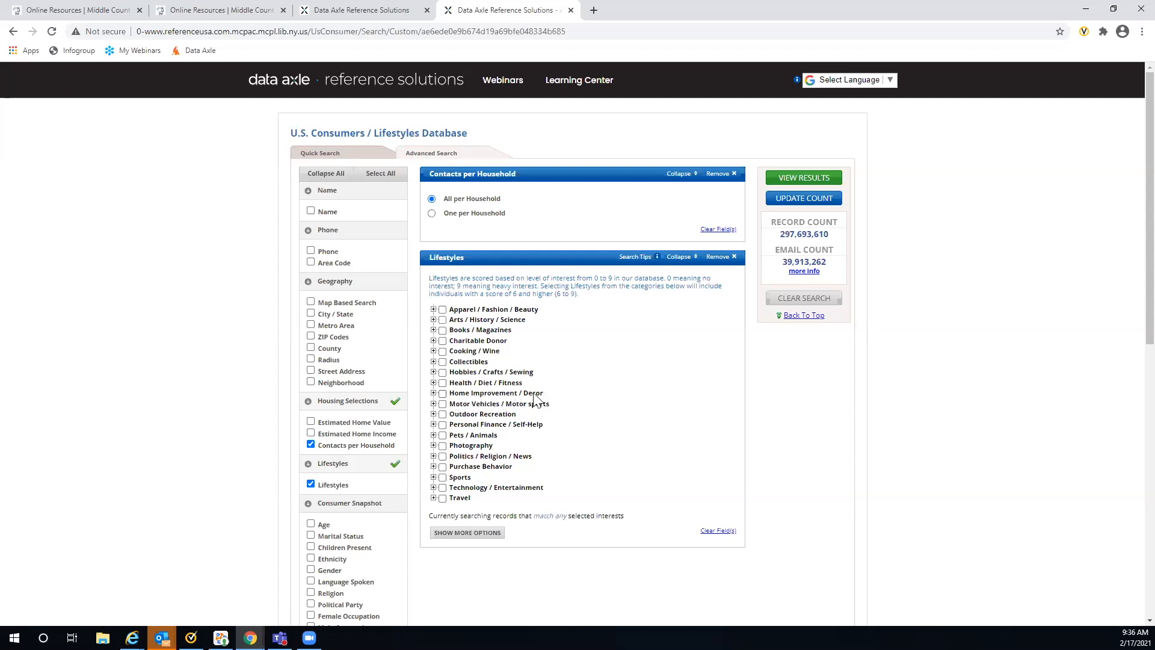
{"action": "left_click", "coordinate": [434, 394]}
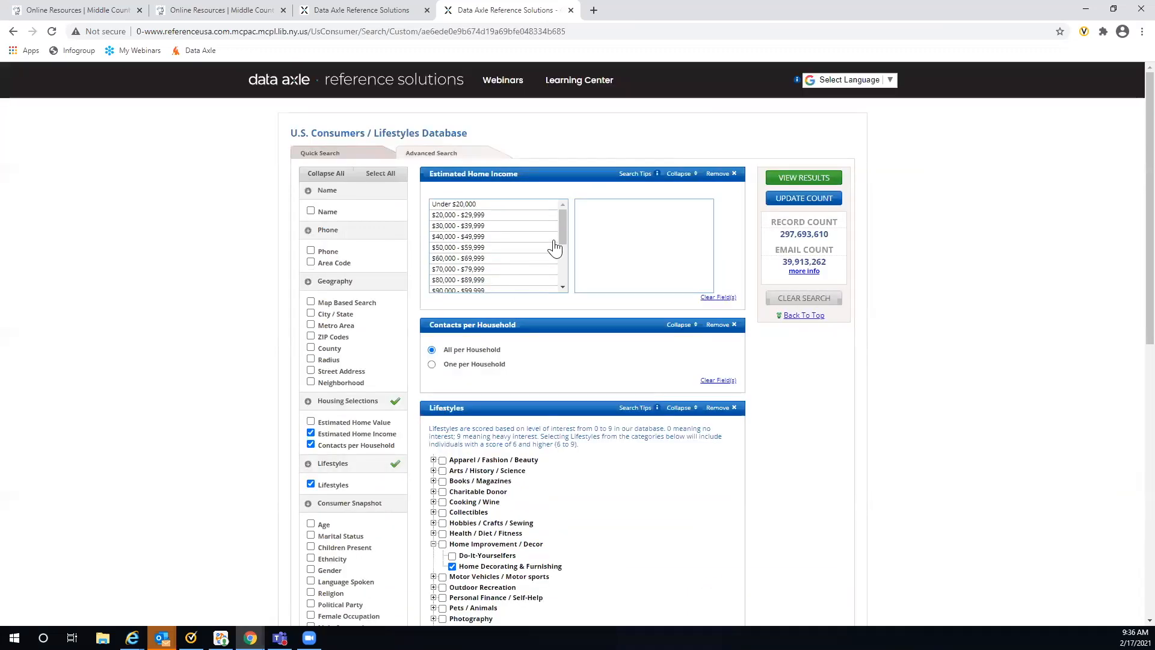
{"action": "left_click_drag", "start_coordinate": [561, 225], "coordinate": [521, 287]}
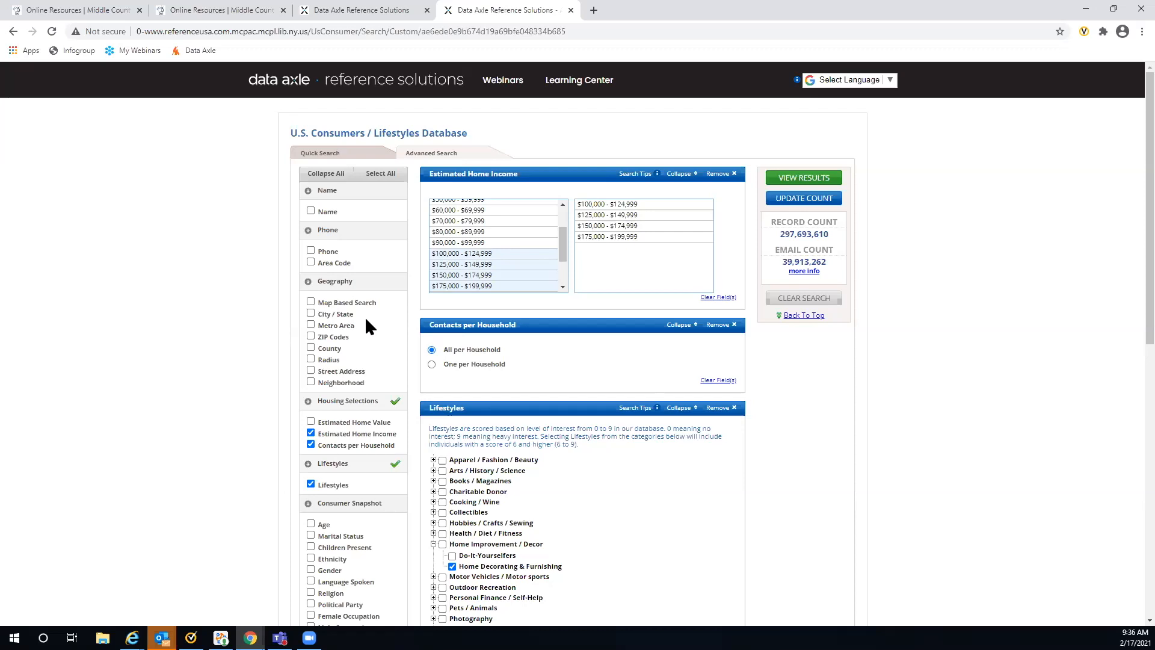
Add a County criterion for Minnesota, filter the choices by "Crow W" and select Crow Wing, MN.
{"action": "left_click", "coordinate": [310, 348]}
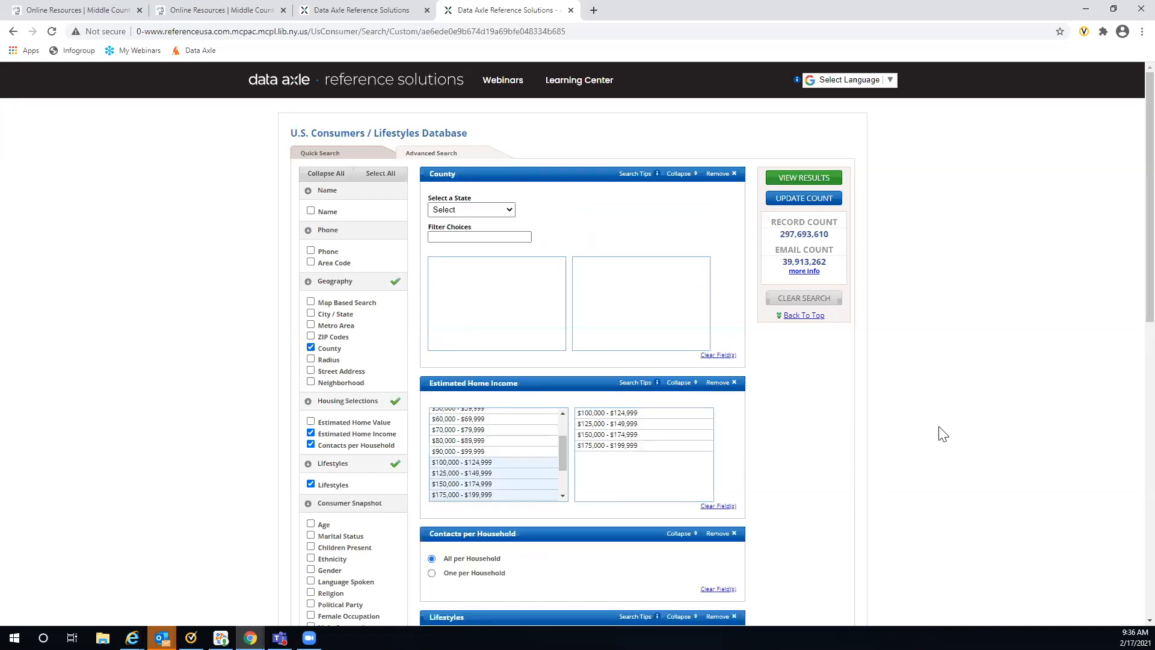
{"action": "left_click", "coordinate": [511, 210]}
{"action": "left_click_drag", "start_coordinate": [509, 244], "coordinate": [505, 303]}
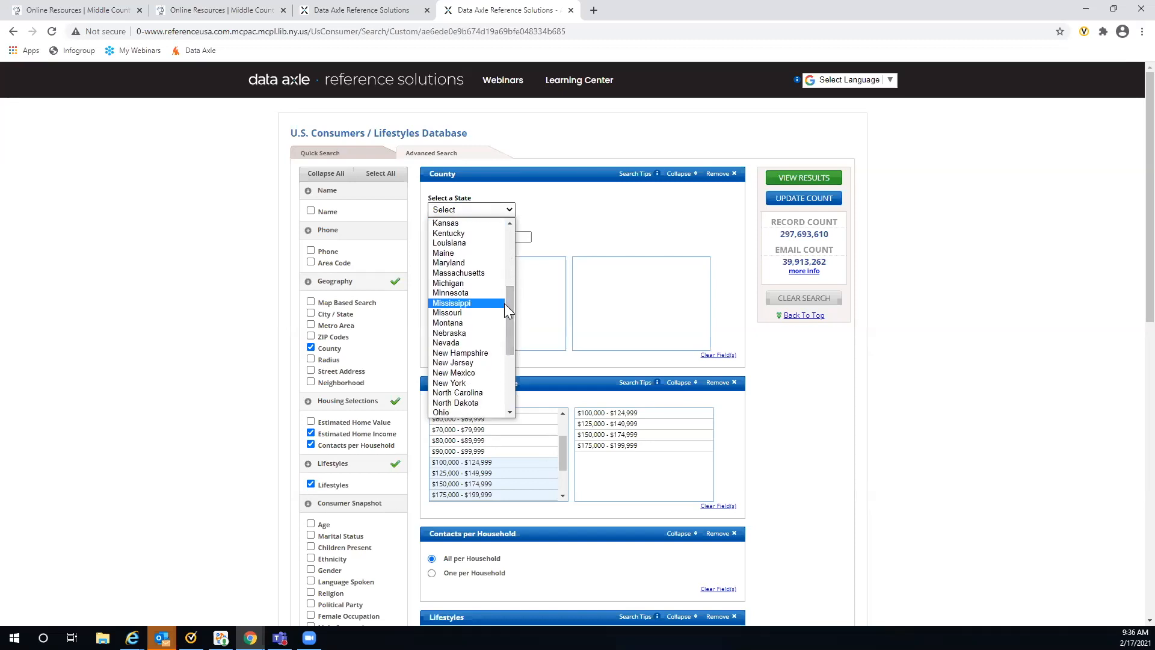
{"action": "left_click", "coordinate": [473, 293]}
{"action": "left_click", "coordinate": [437, 236]}
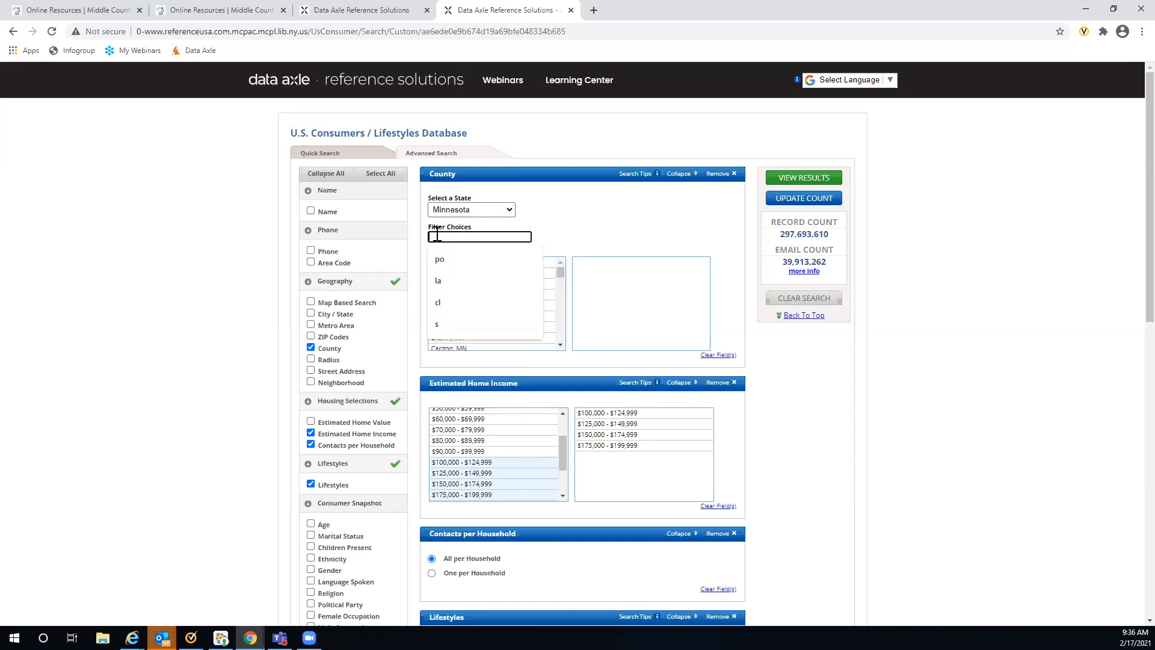
{"action": "type", "text": "Cr"}
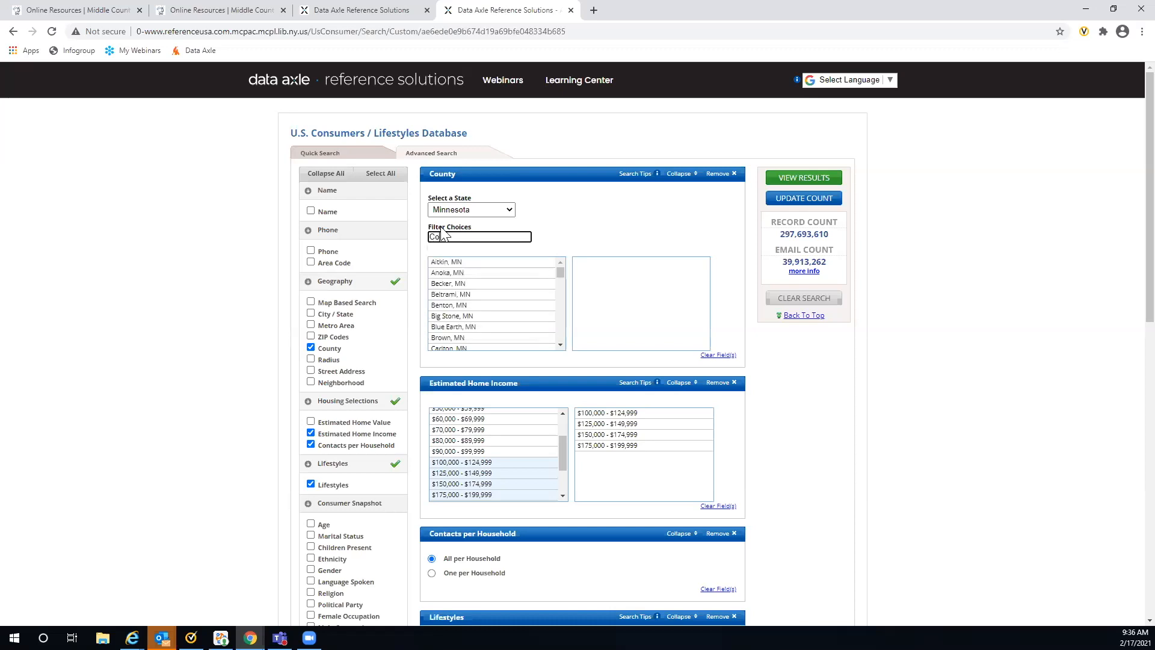
{"action": "type", "text": "ow W"}
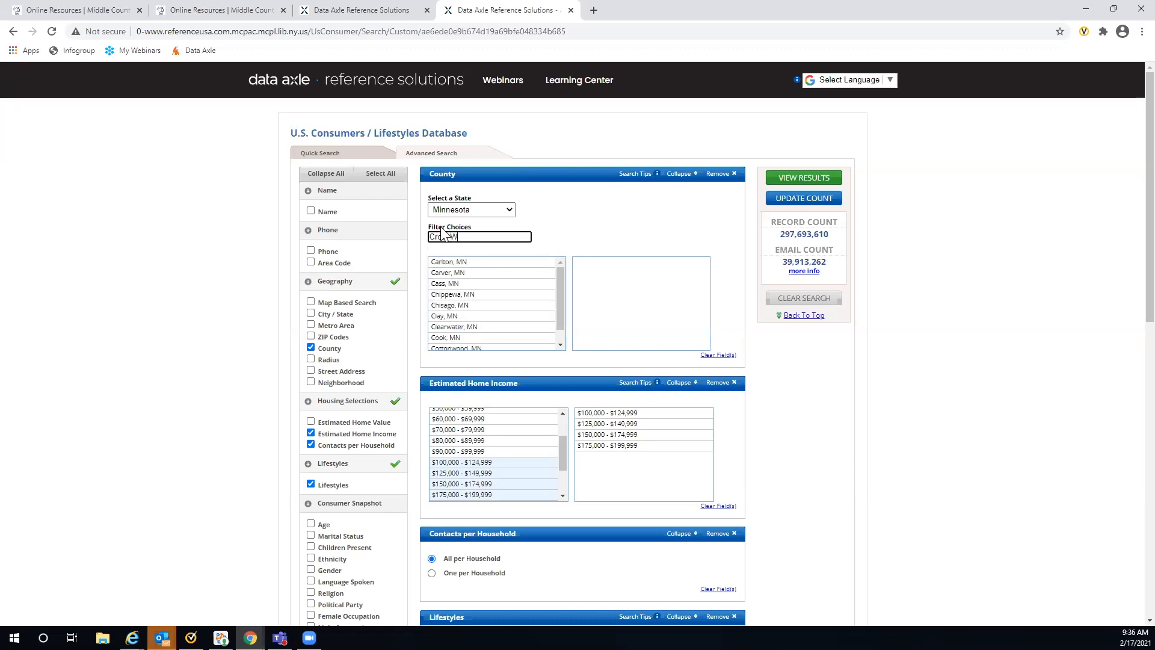
{"action": "left_click", "coordinate": [476, 263]}
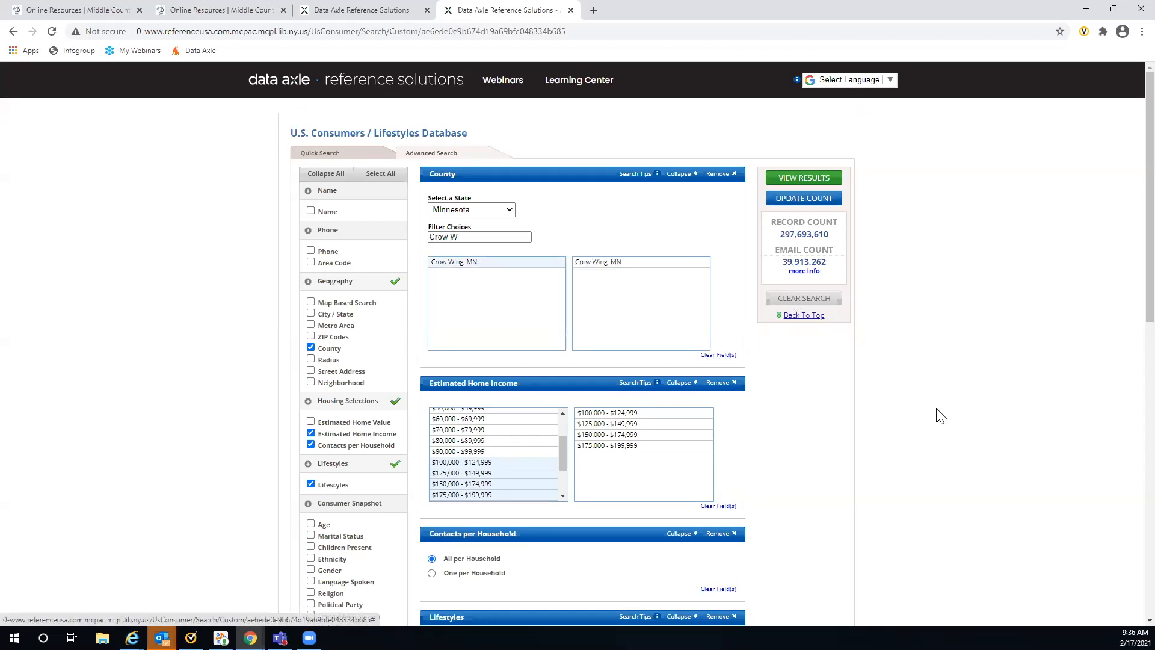
Set Contacts per Household to One per Household.
{"action": "scroll", "coordinate": [936, 412], "scroll_direction": "down", "scroll_amount": 3}
{"action": "scroll", "coordinate": [936, 413], "scroll_direction": "down", "scroll_amount": 2}
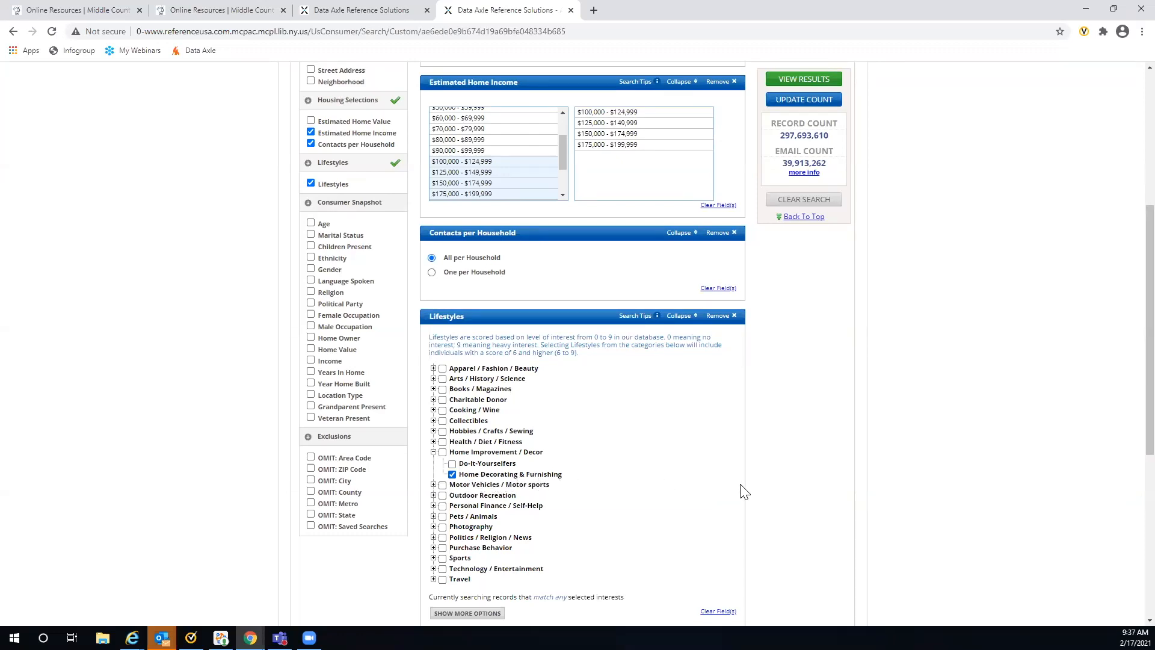
{"action": "scroll", "coordinate": [790, 415], "scroll_direction": "up", "scroll_amount": 1}
{"action": "scroll", "coordinate": [790, 415], "scroll_direction": "up", "scroll_amount": 1}
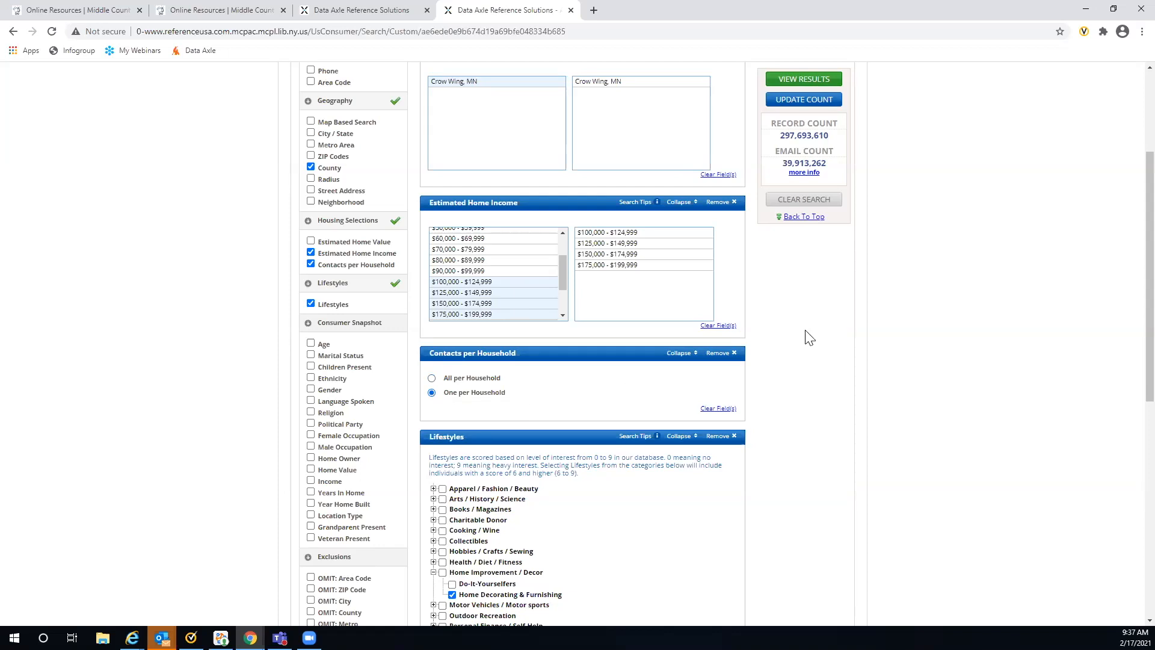
Update the record count, add the $200,000 - $249,999 and $250,000 - $299,999 Estimated Home Income ranges, and update the count again.
{"action": "scroll", "coordinate": [954, 280], "scroll_direction": "up", "scroll_amount": 2}
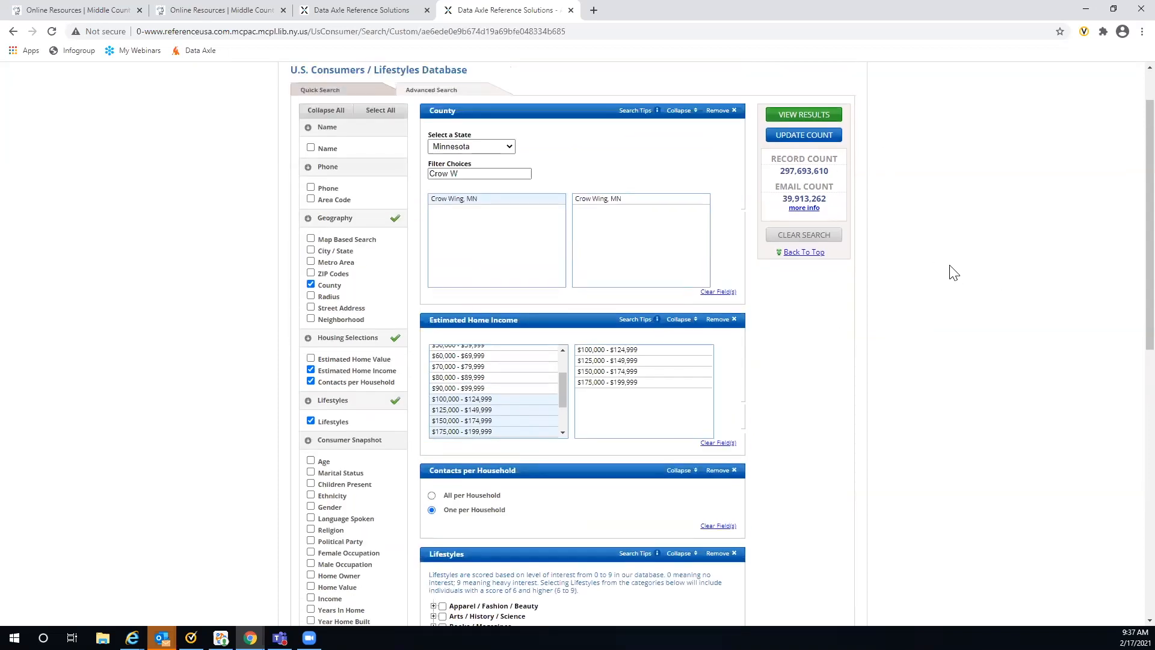
{"action": "left_click", "coordinate": [799, 142]}
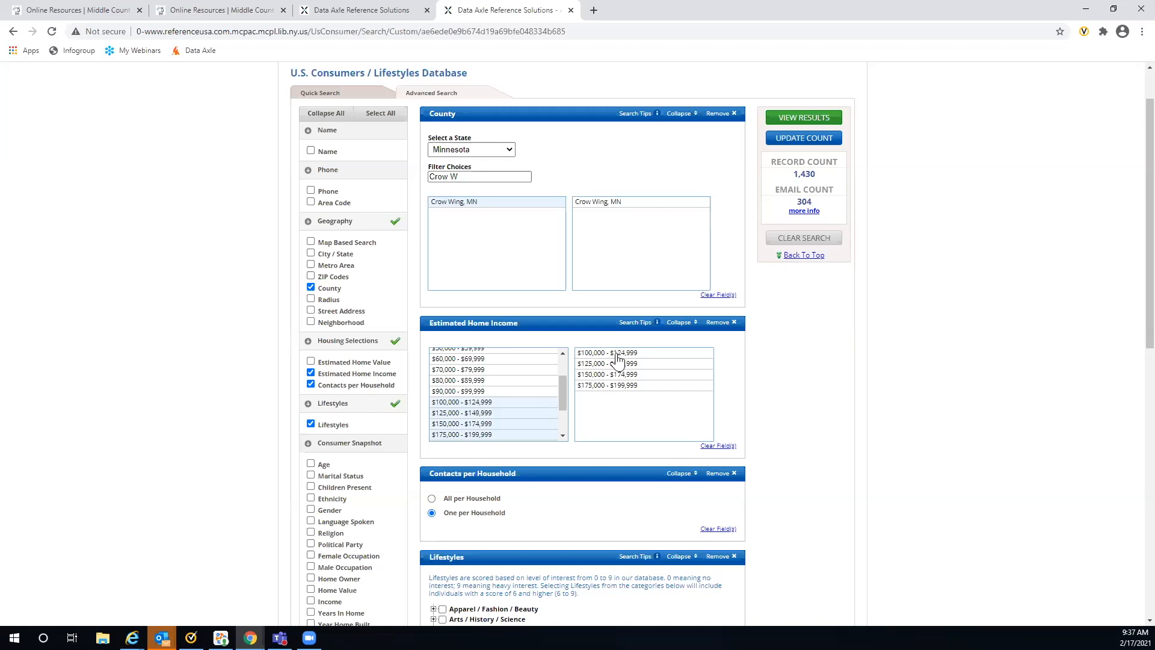
{"action": "left_click_drag", "start_coordinate": [562, 397], "coordinate": [562, 406]}
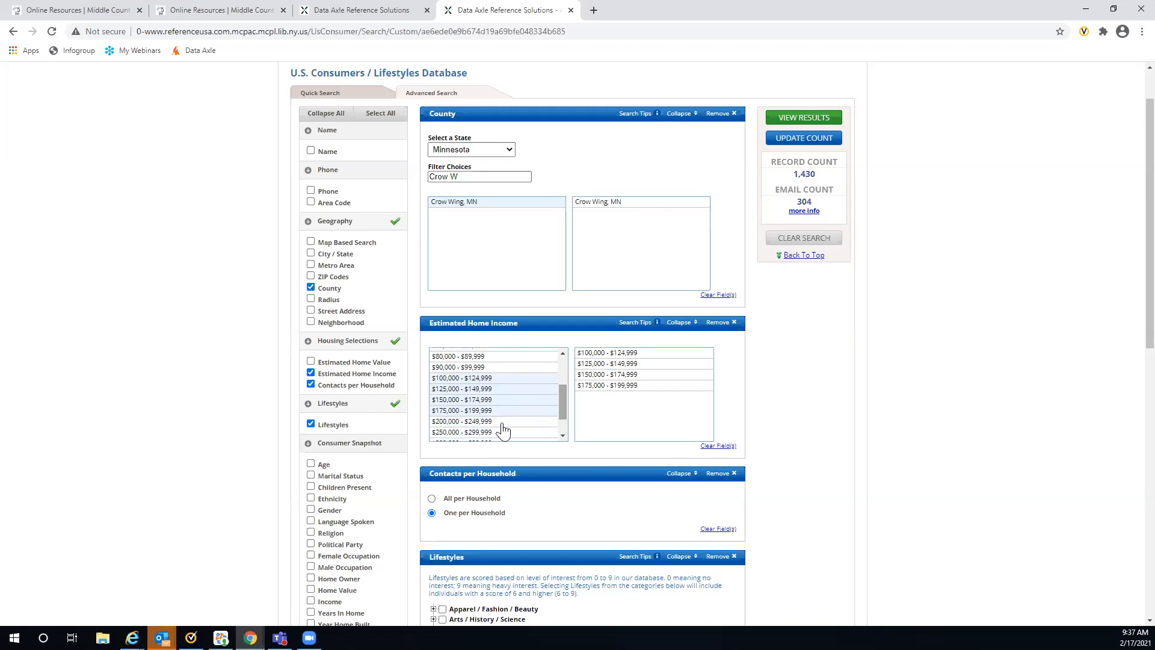
{"action": "left_click", "coordinate": [502, 423]}
{"action": "left_click", "coordinate": [504, 433]}
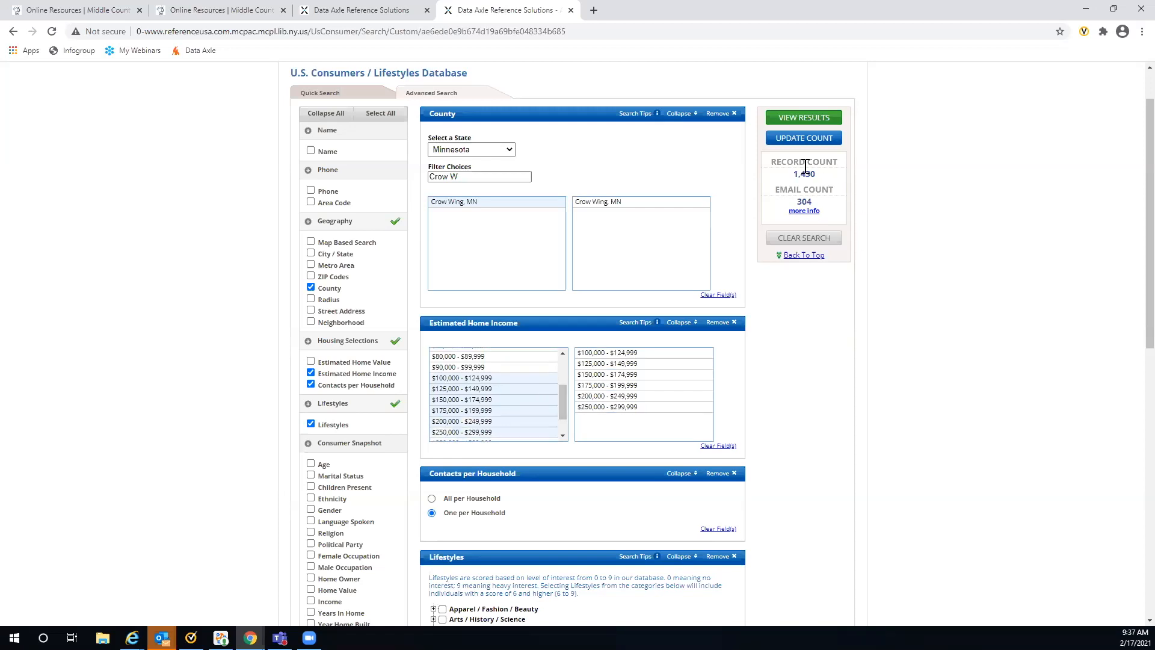
{"action": "left_click", "coordinate": [796, 140]}
Add the $300,000 - $399,999, $400,000 - $499,999 and $500,000 Plus Estimated Home Income ranges, updating the record count after the additions.
{"action": "left_click_drag", "start_coordinate": [560, 390], "coordinate": [555, 402]}
{"action": "left_click", "coordinate": [482, 419], "text": "ctrl"}
{"action": "left_click", "coordinate": [481, 429], "text": "ctrl"}
{"action": "left_click", "coordinate": [788, 137]}
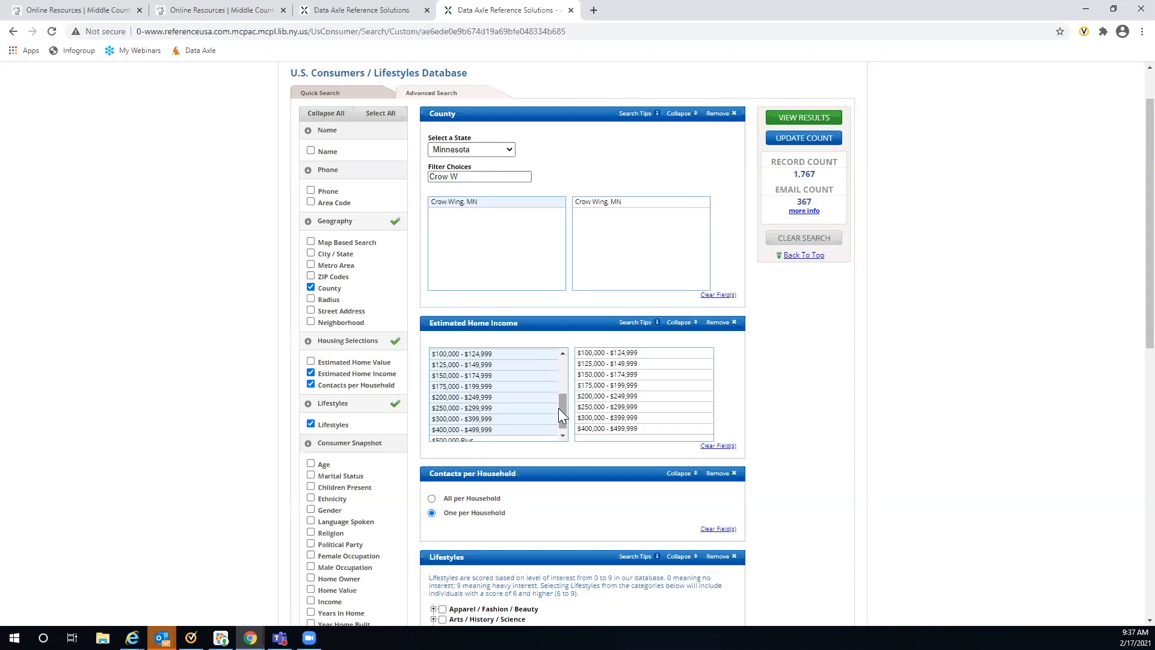
{"action": "scroll", "coordinate": [559, 408], "scroll_direction": "down", "scroll_amount": 1}
{"action": "left_click", "coordinate": [499, 435]}
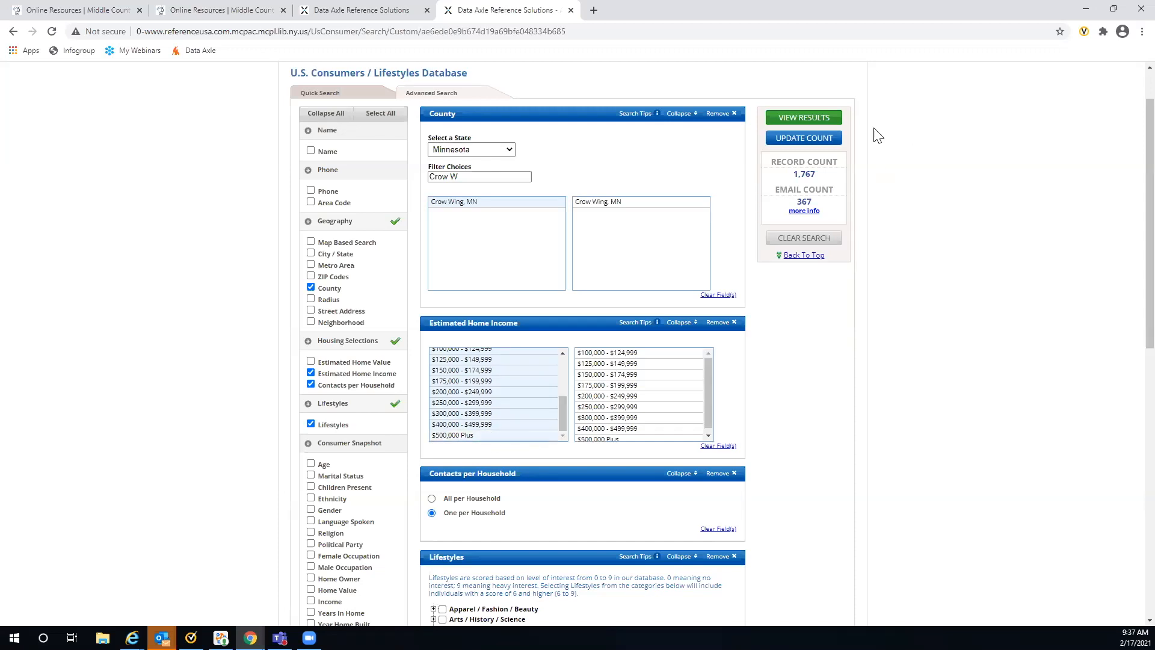
{"action": "left_click", "coordinate": [801, 142]}
Add the $90,000 - $99,999 Estimated Home Income range, update the record count and view the search results.
{"action": "left_click_drag", "start_coordinate": [559, 399], "coordinate": [559, 390]}
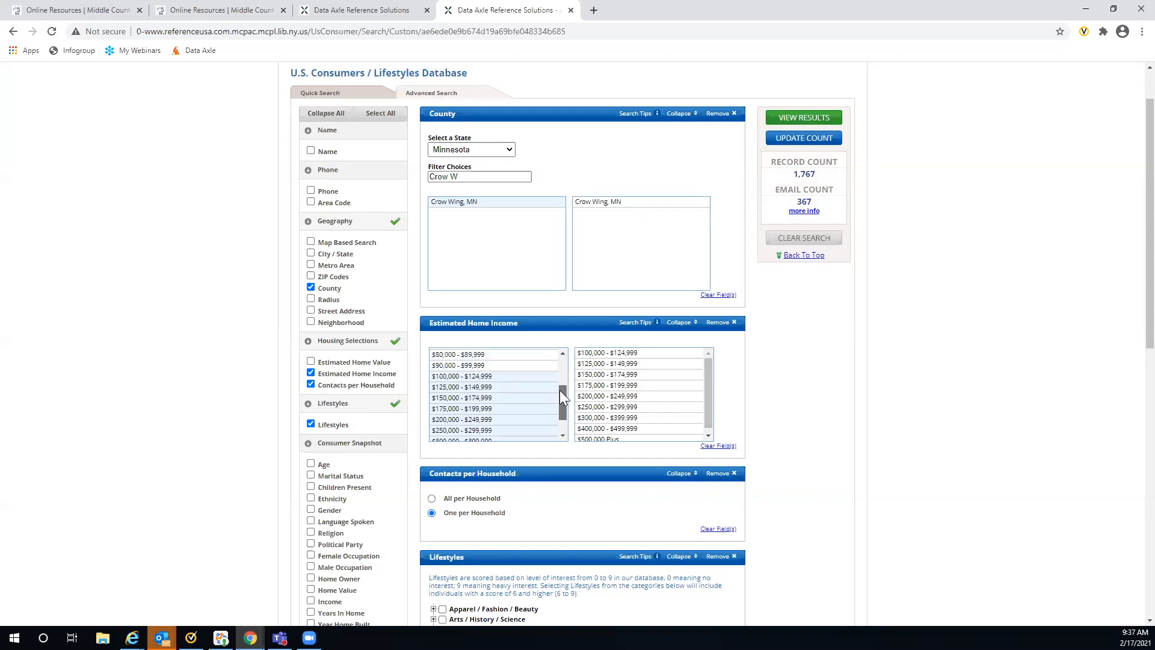
{"action": "left_click", "coordinate": [463, 366], "text": "ctrl"}
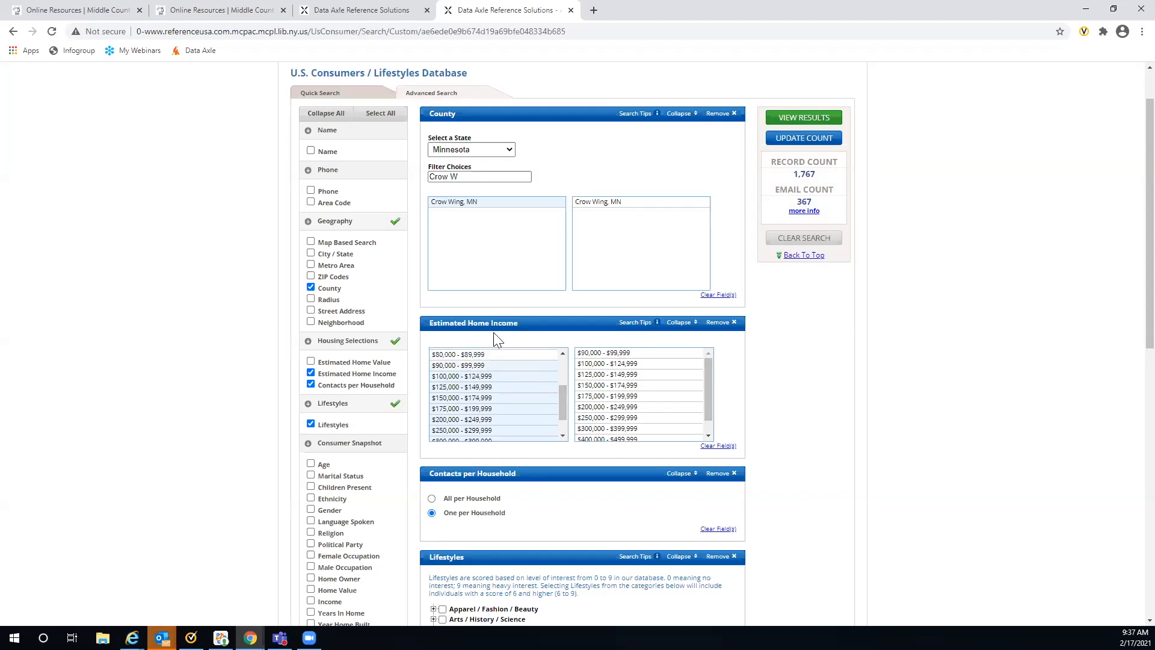
{"action": "left_click", "coordinate": [805, 138]}
{"action": "left_click", "coordinate": [792, 124]}
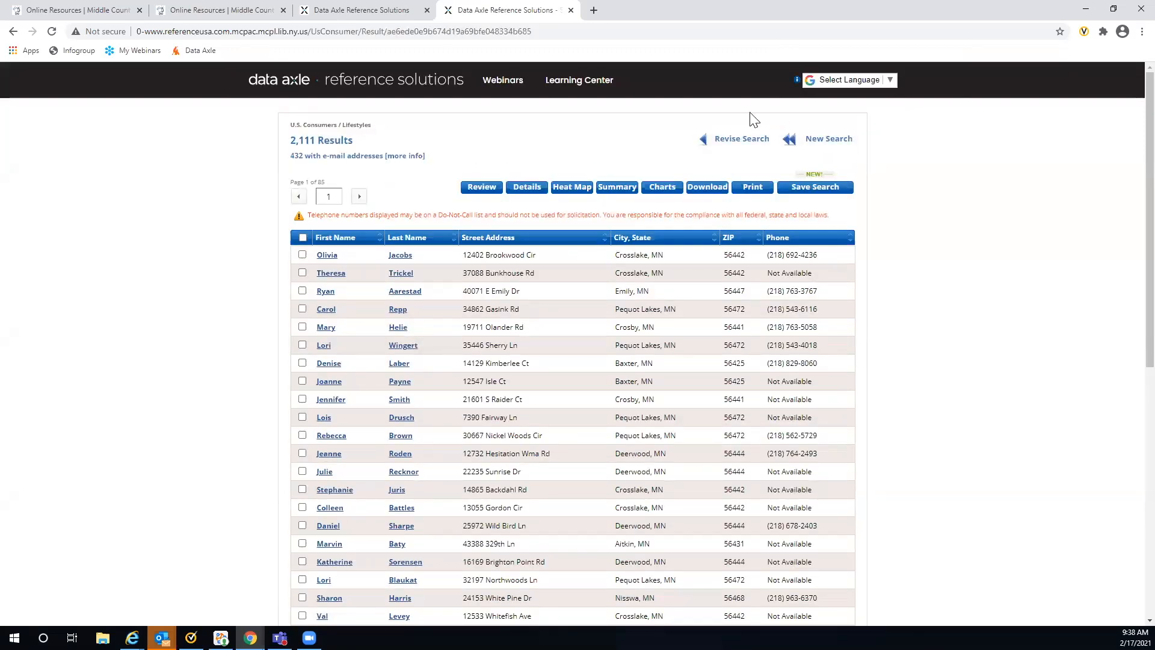
Examine the charts of the results by estimated home value and by city, and return to the results list.
{"action": "left_click", "coordinate": [662, 187]}
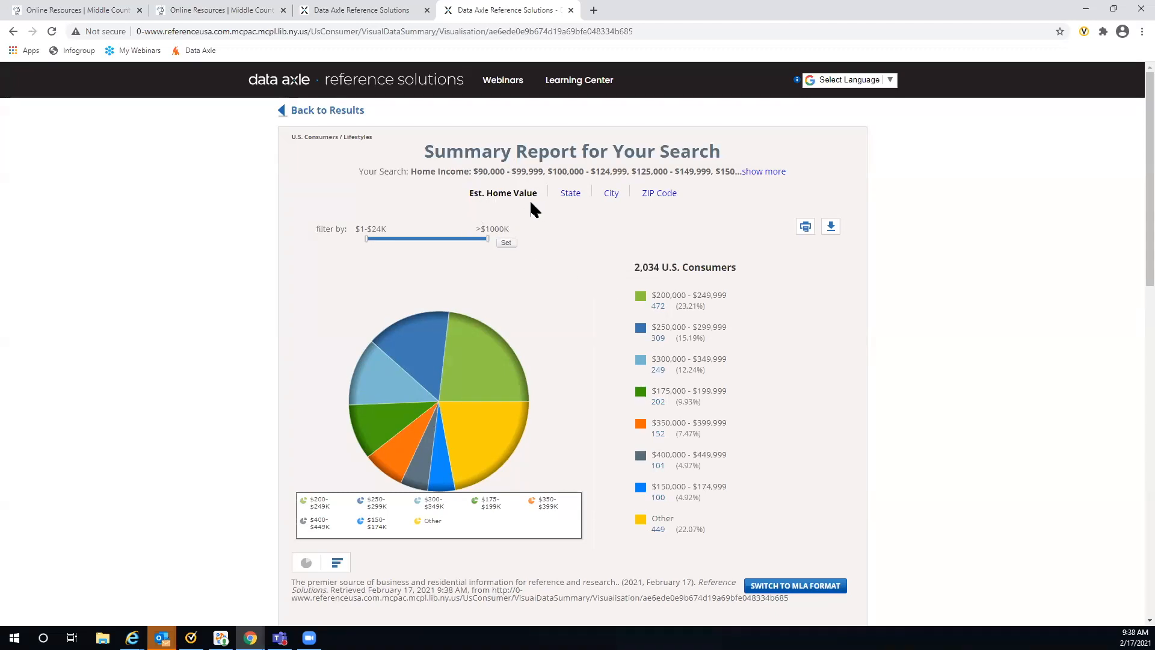
{"action": "left_click", "coordinate": [610, 193]}
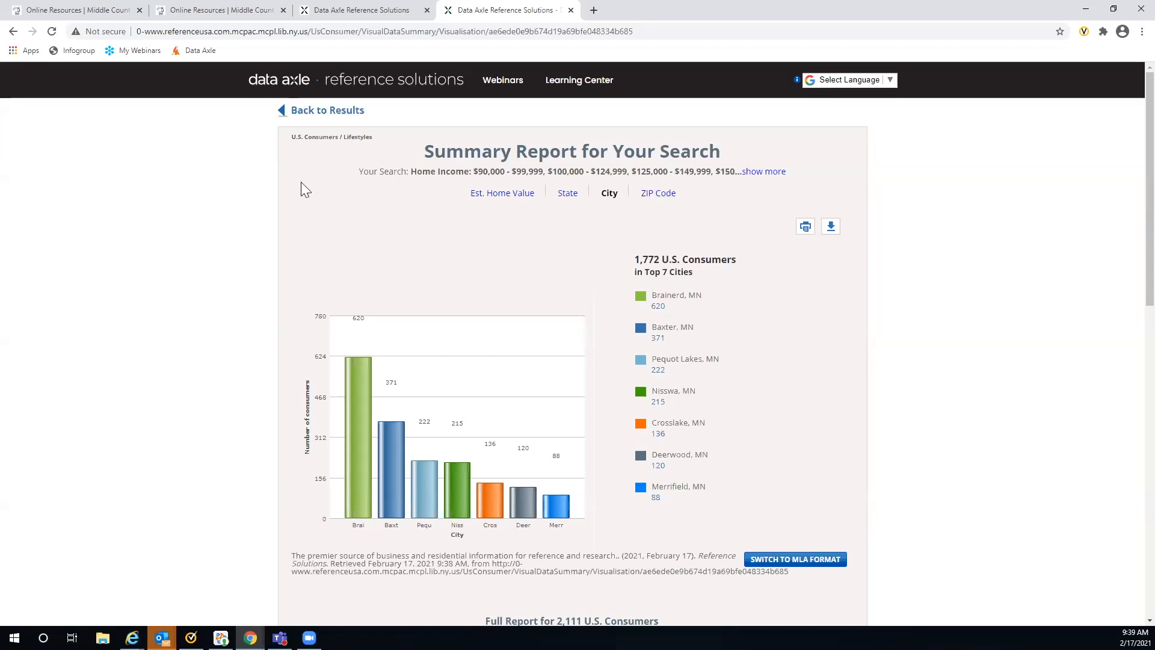
{"action": "left_click", "coordinate": [343, 115]}
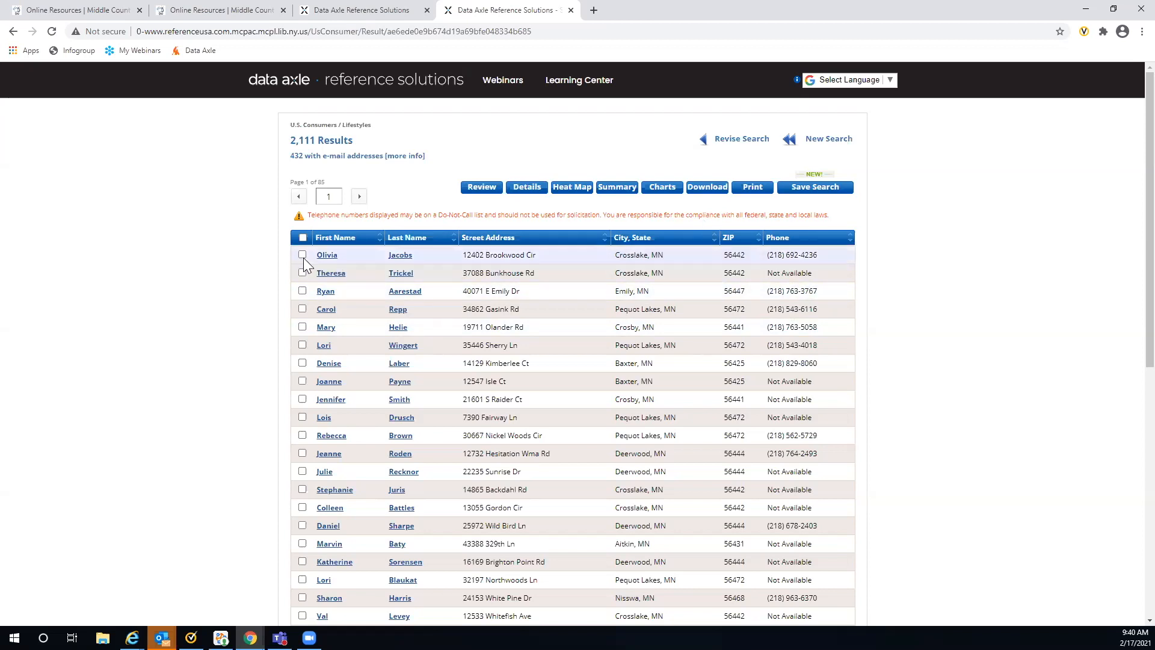
Open the first resident's record, review its neighborhood information and lifestyle interests, and return to the results list.
{"action": "left_click", "coordinate": [333, 259]}
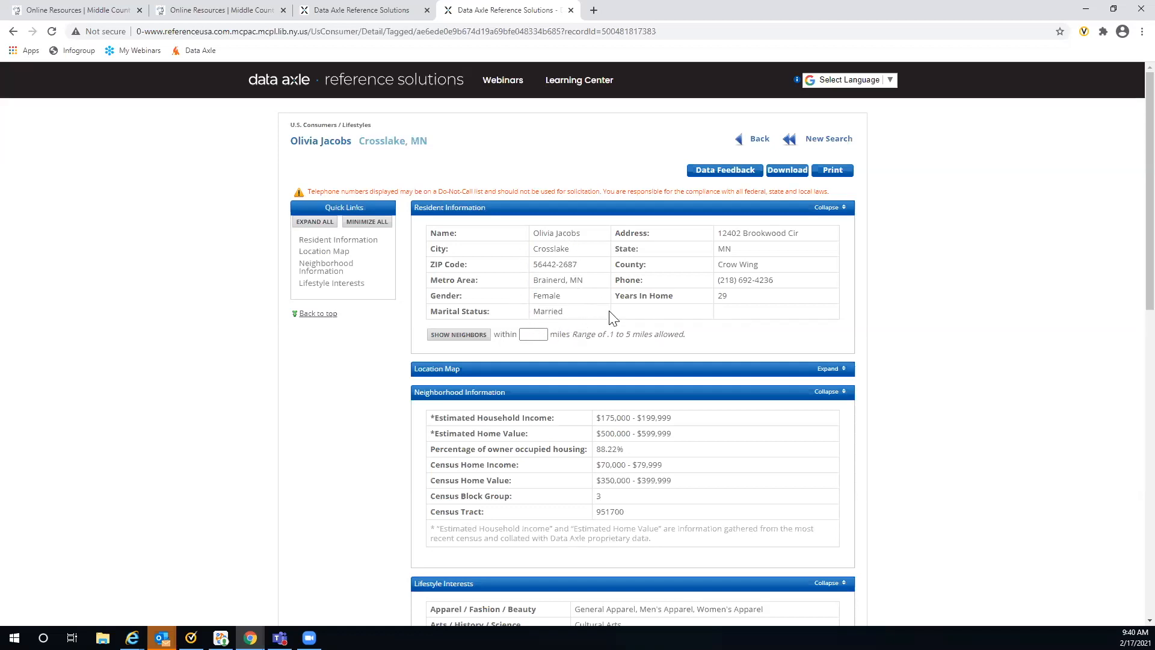
{"action": "scroll", "coordinate": [917, 287], "scroll_direction": "down", "scroll_amount": 2}
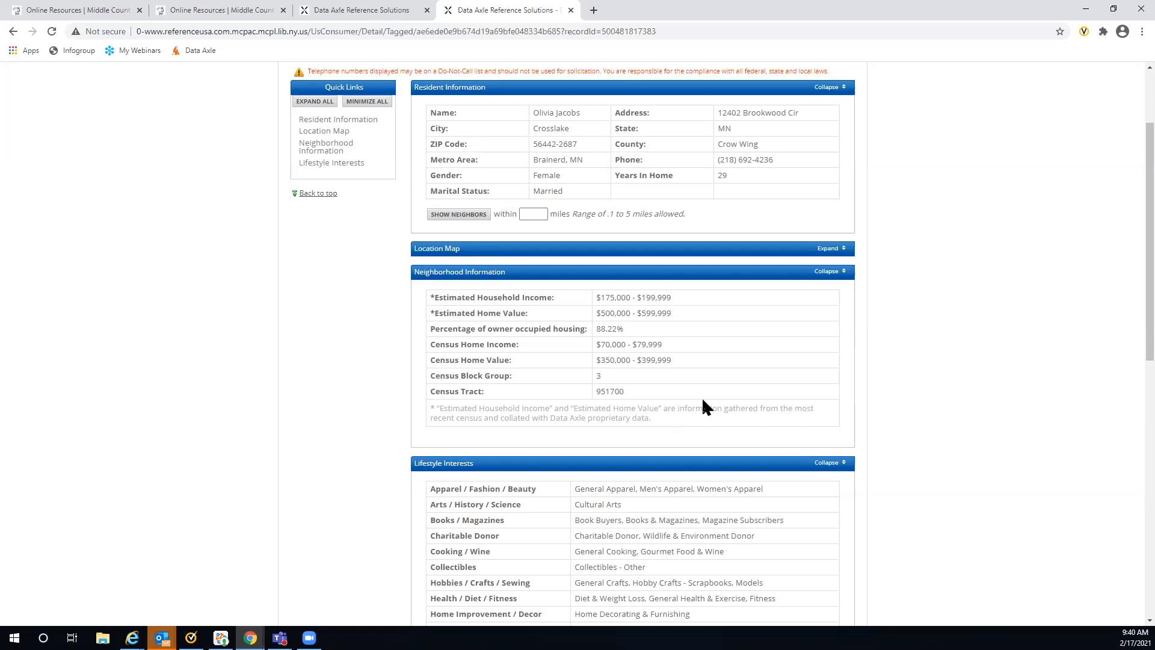
{"action": "scroll", "coordinate": [704, 403], "scroll_direction": "down", "scroll_amount": 4}
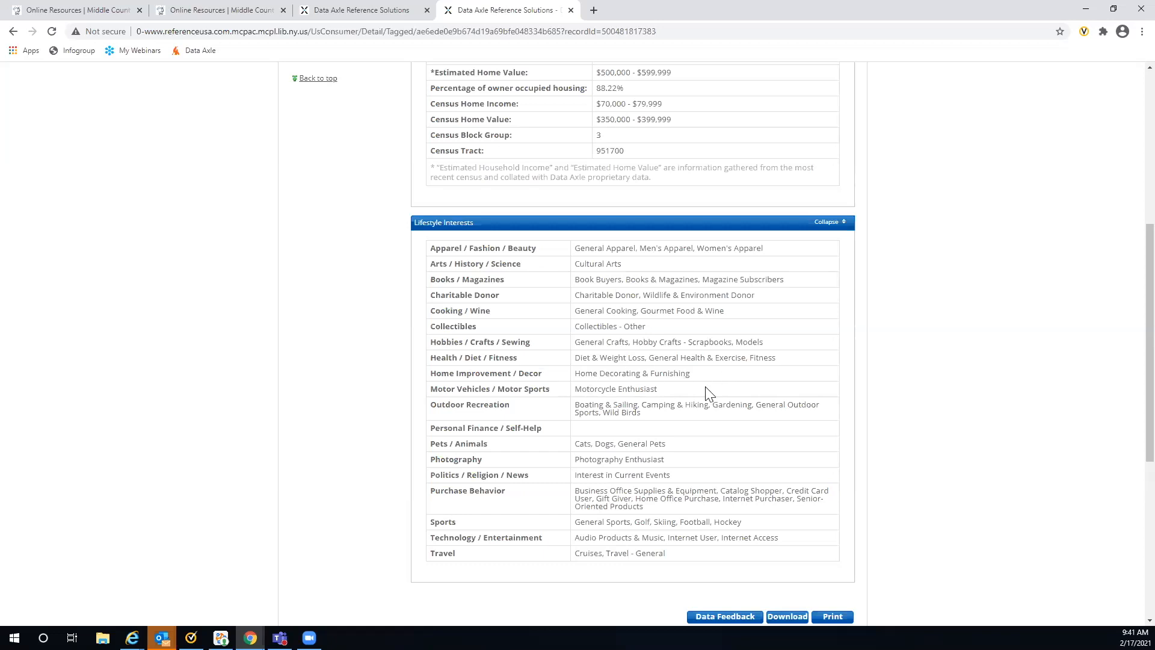
{"action": "scroll", "coordinate": [705, 387], "scroll_direction": "up", "scroll_amount": 6}
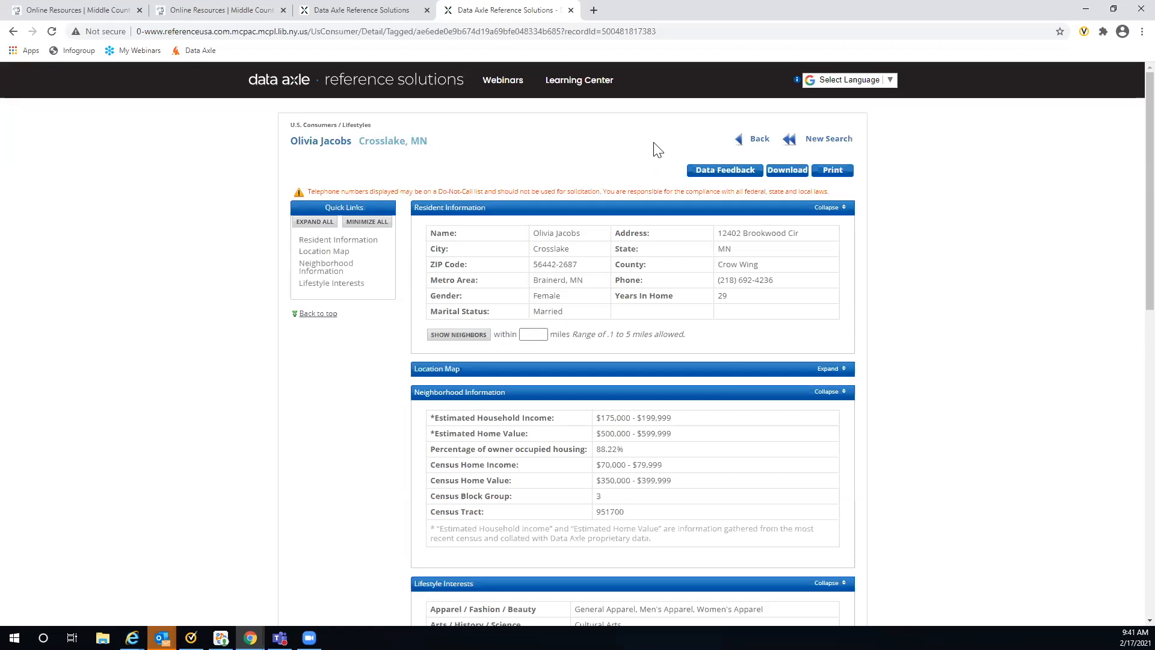
{"action": "left_click", "coordinate": [759, 140]}
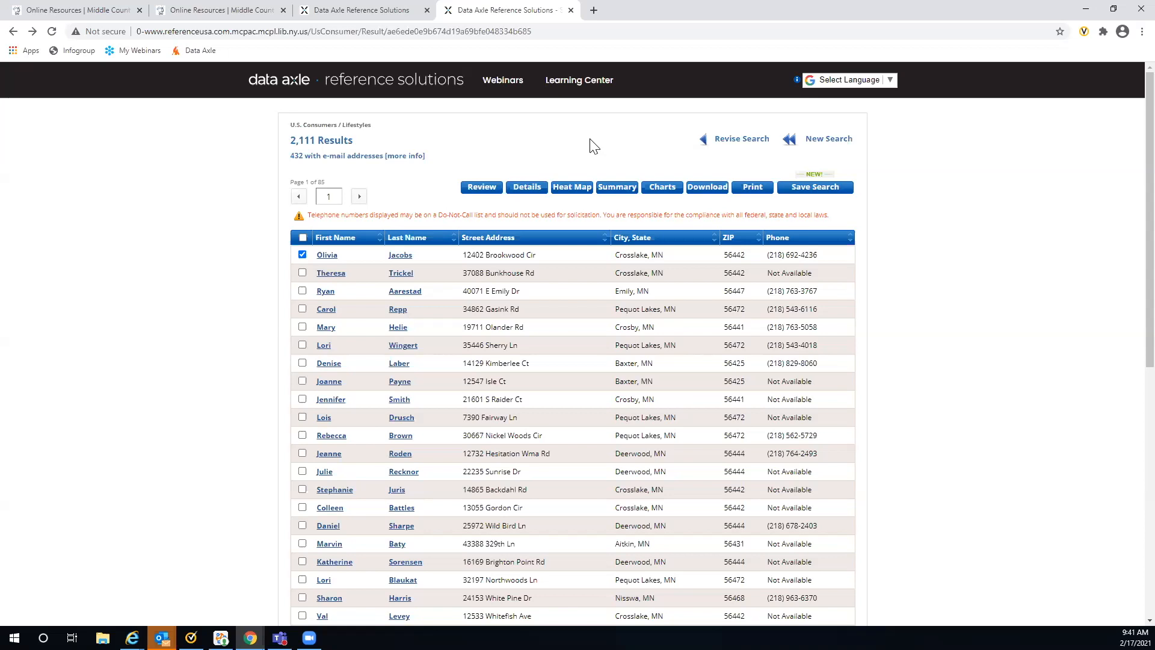
Examine the location heat map of the consumers and its ZIP code tally, and return to the results list.
{"action": "left_click", "coordinate": [567, 189]}
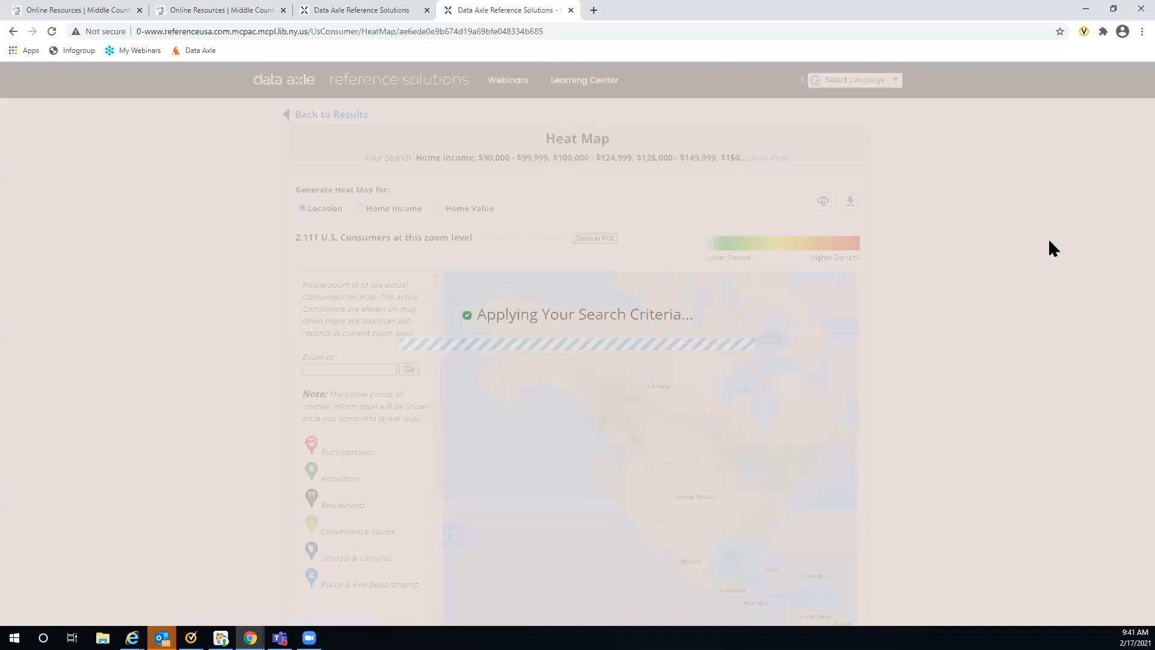
{"action": "scroll", "coordinate": [1045, 241], "scroll_direction": "down", "scroll_amount": 2}
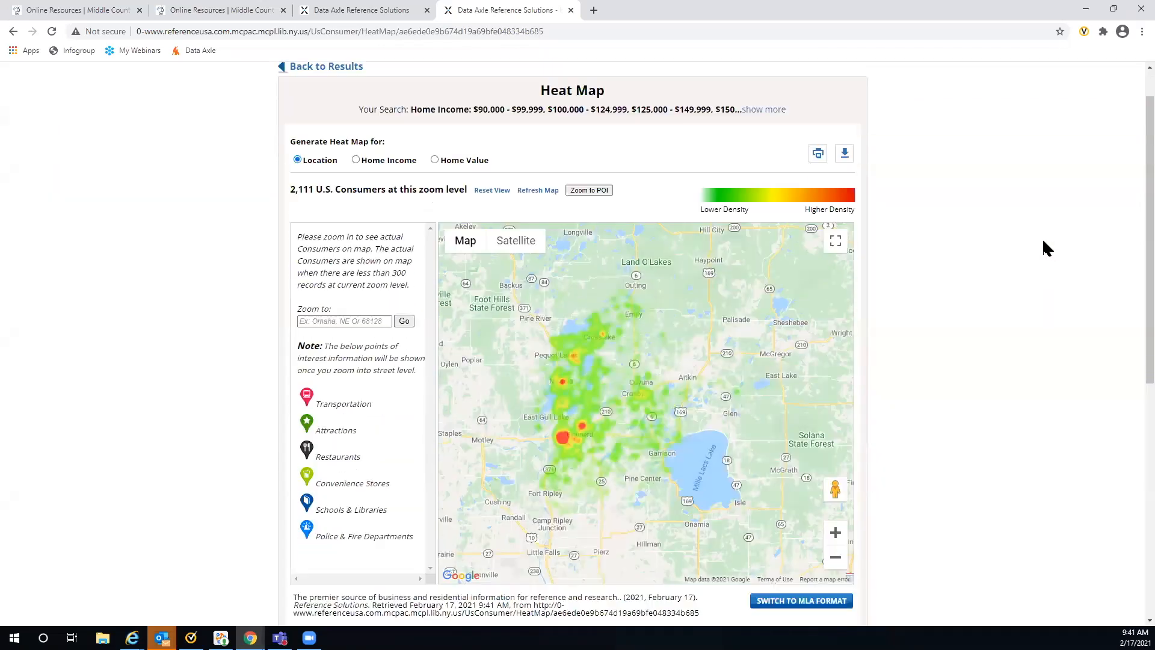
{"action": "scroll", "coordinate": [1043, 242], "scroll_direction": "down", "scroll_amount": 2}
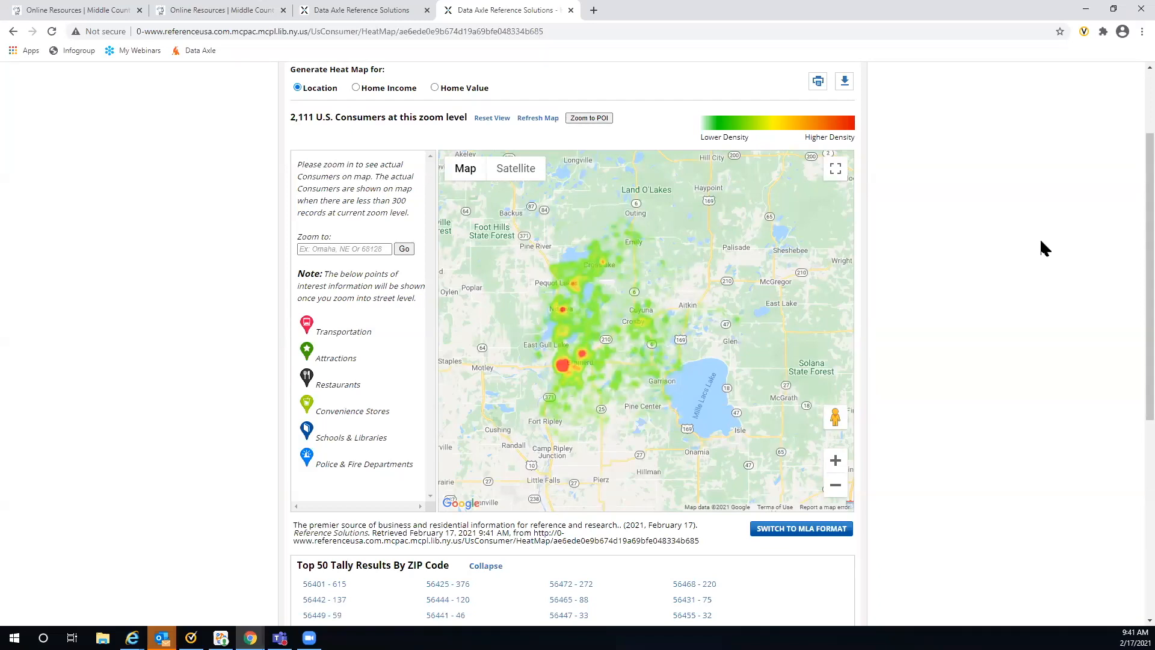
{"action": "scroll", "coordinate": [1029, 229], "scroll_direction": "up", "scroll_amount": 4}
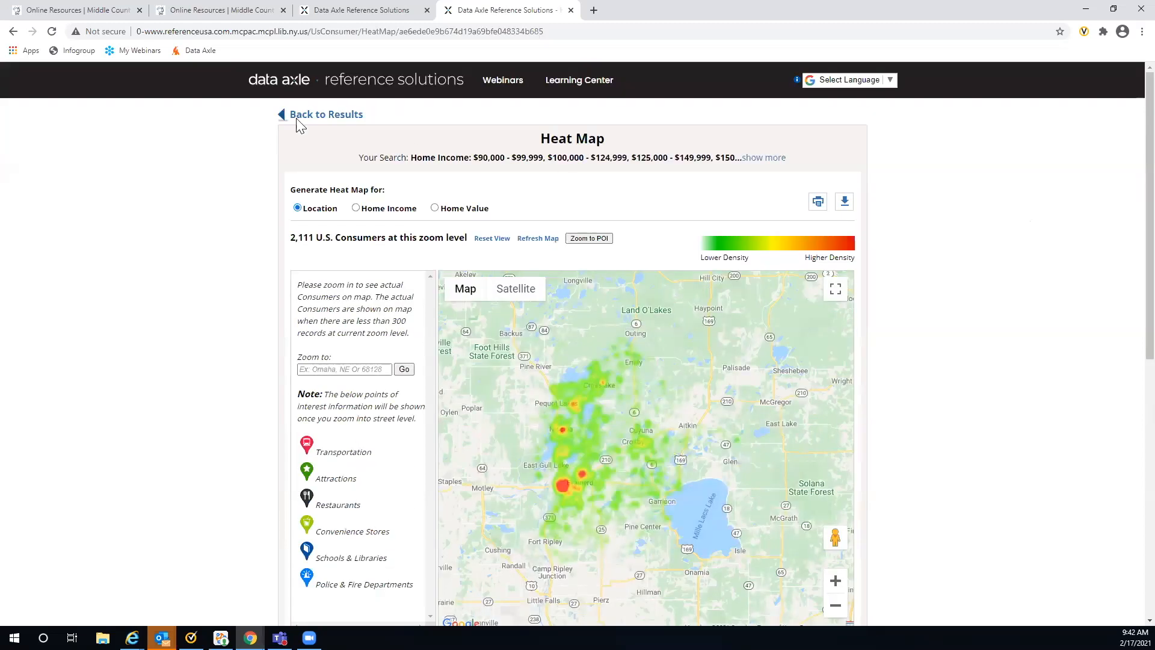
{"action": "left_click", "coordinate": [335, 117]}
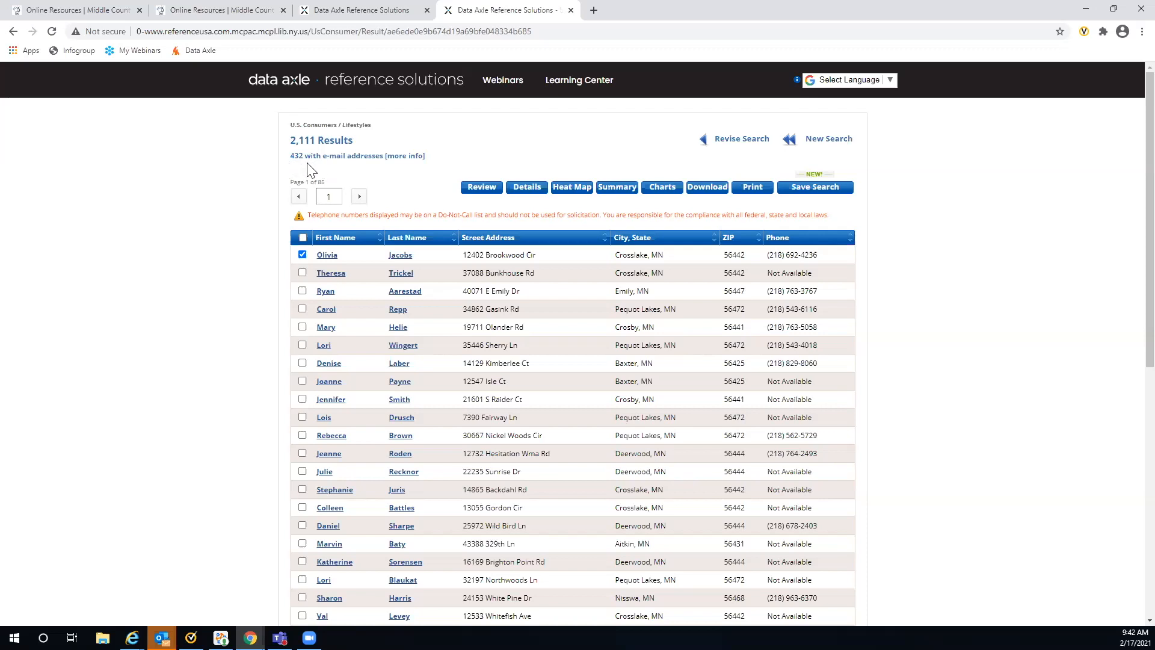
Open the additional information about e-mail addresses for the results, read it and close it.
{"action": "left_click", "coordinate": [394, 158]}
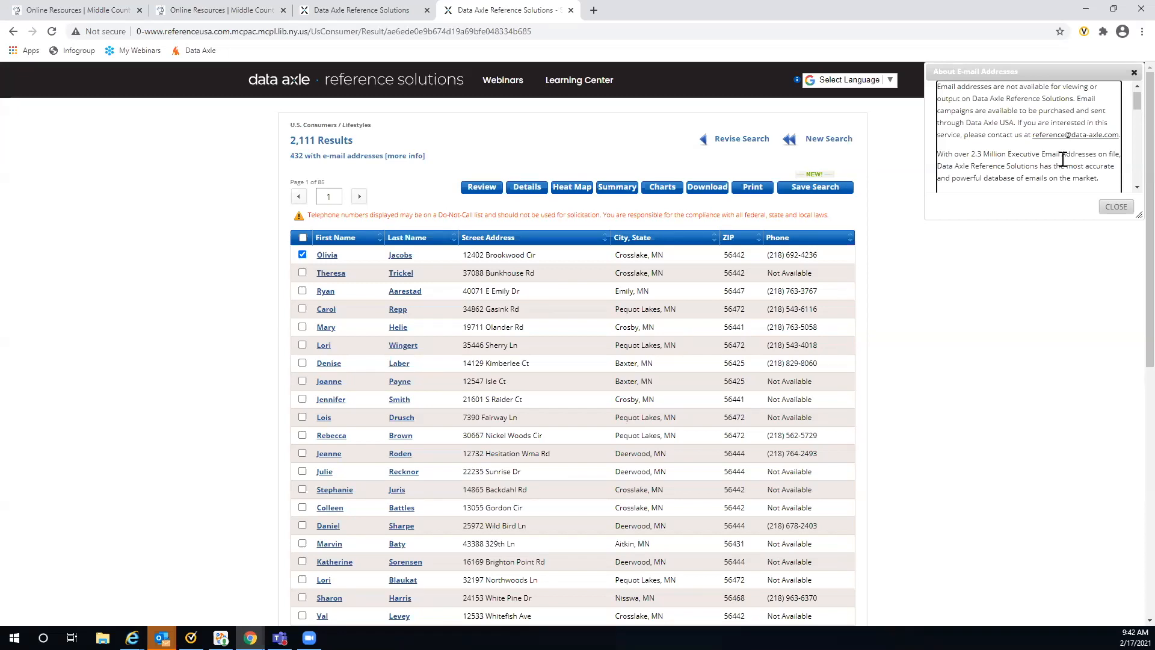
{"action": "left_click", "coordinate": [1116, 207]}
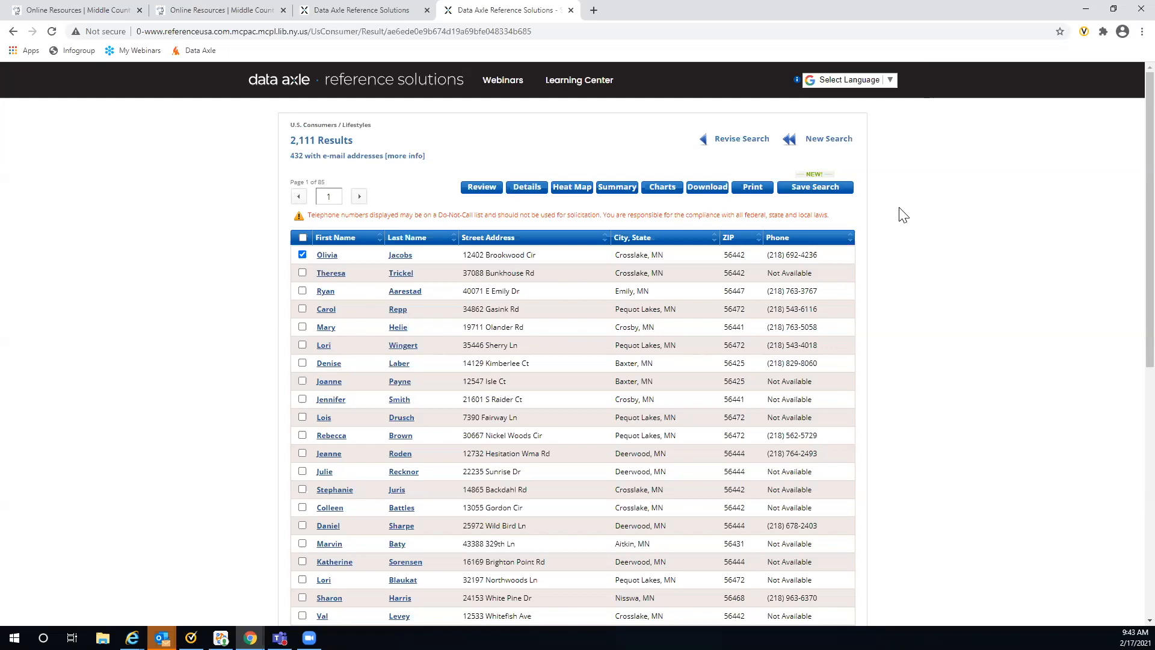
Return to the list of available databases and open the advanced search of U.S. Businesses.
{"action": "left_click", "coordinate": [360, 88]}
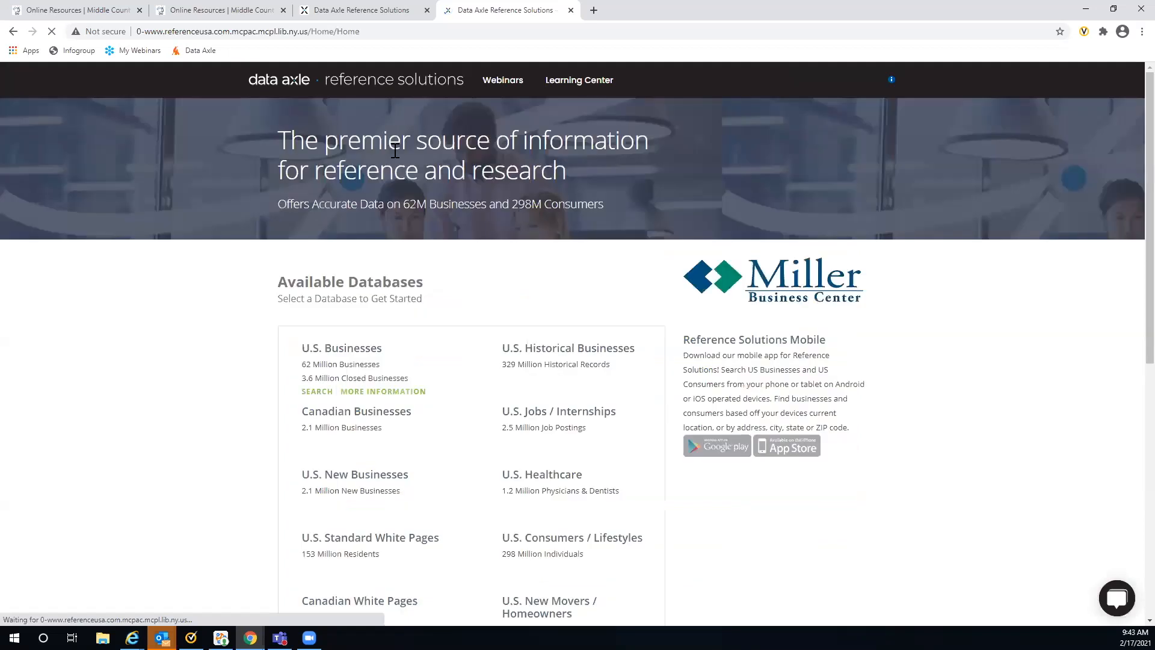
{"action": "scroll", "coordinate": [421, 301], "scroll_direction": "down", "scroll_amount": 1}
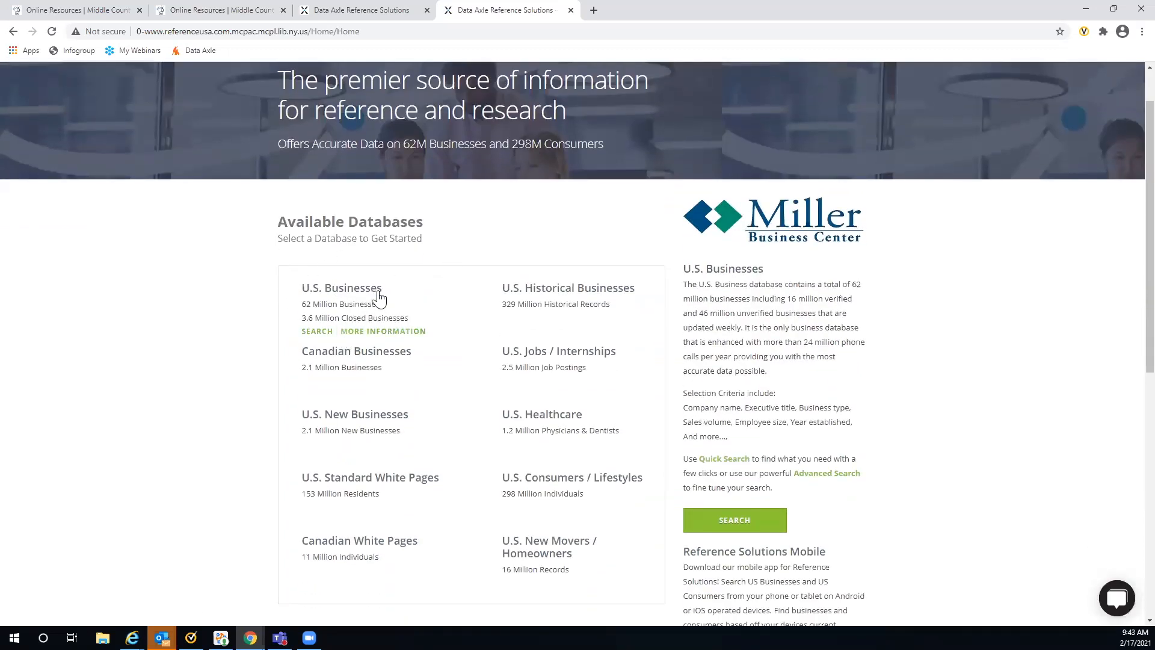
{"action": "left_click", "coordinate": [350, 304]}
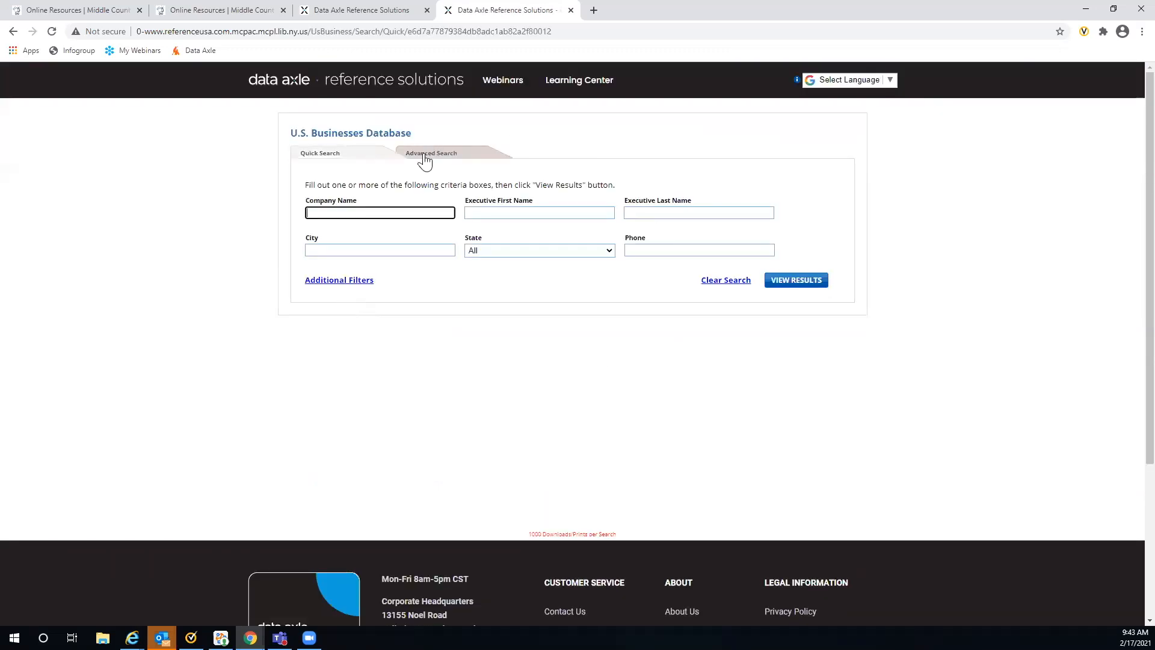
{"action": "left_click", "coordinate": [425, 157]}
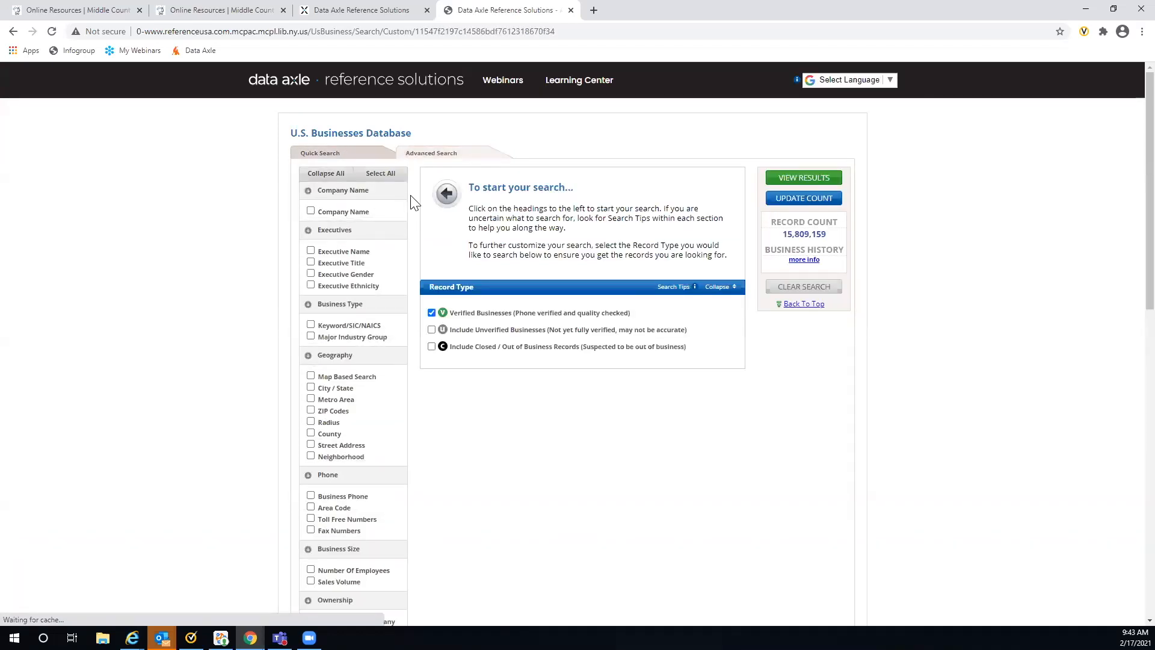
Add the Web Address criterion to the business search and restrict it to only companies with a web address.
{"action": "scroll", "coordinate": [409, 196], "scroll_direction": "down", "scroll_amount": 1}
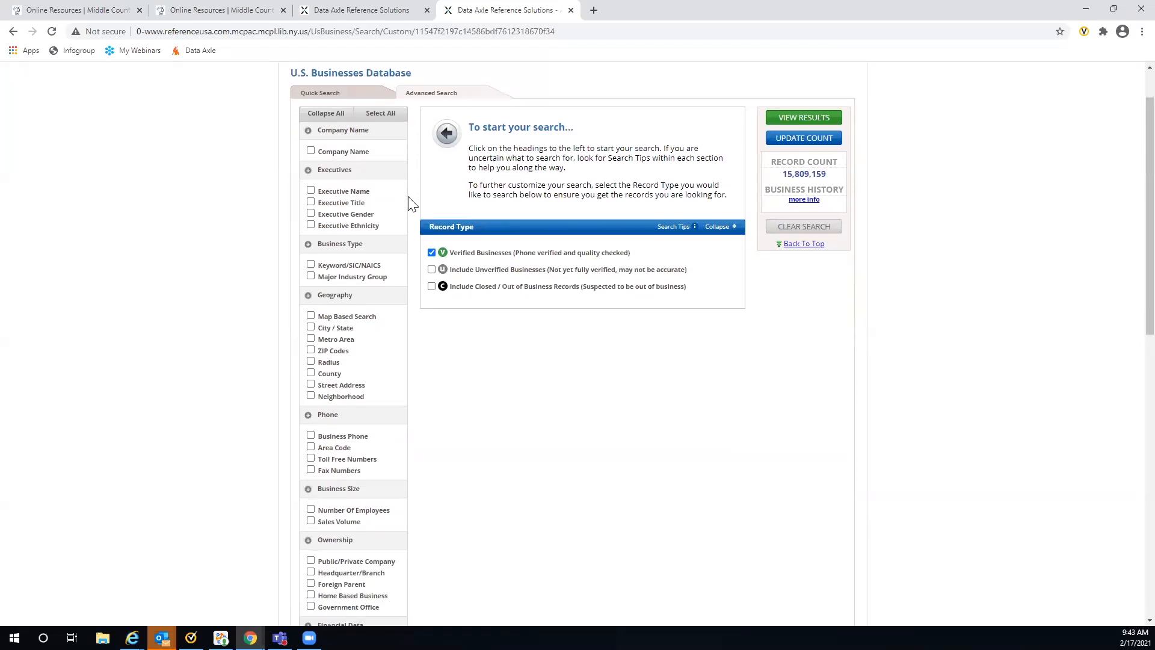
{"action": "scroll", "coordinate": [411, 201], "scroll_direction": "down", "scroll_amount": 3}
{"action": "scroll", "coordinate": [414, 207], "scroll_direction": "down", "scroll_amount": 5}
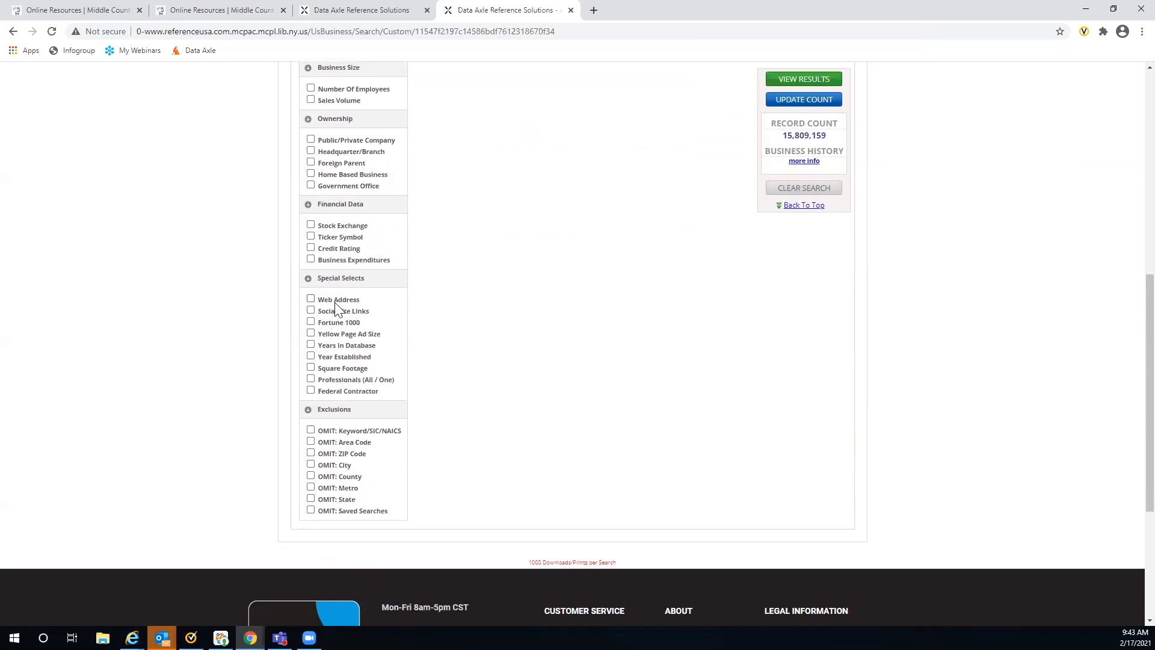
{"action": "left_click", "coordinate": [310, 299]}
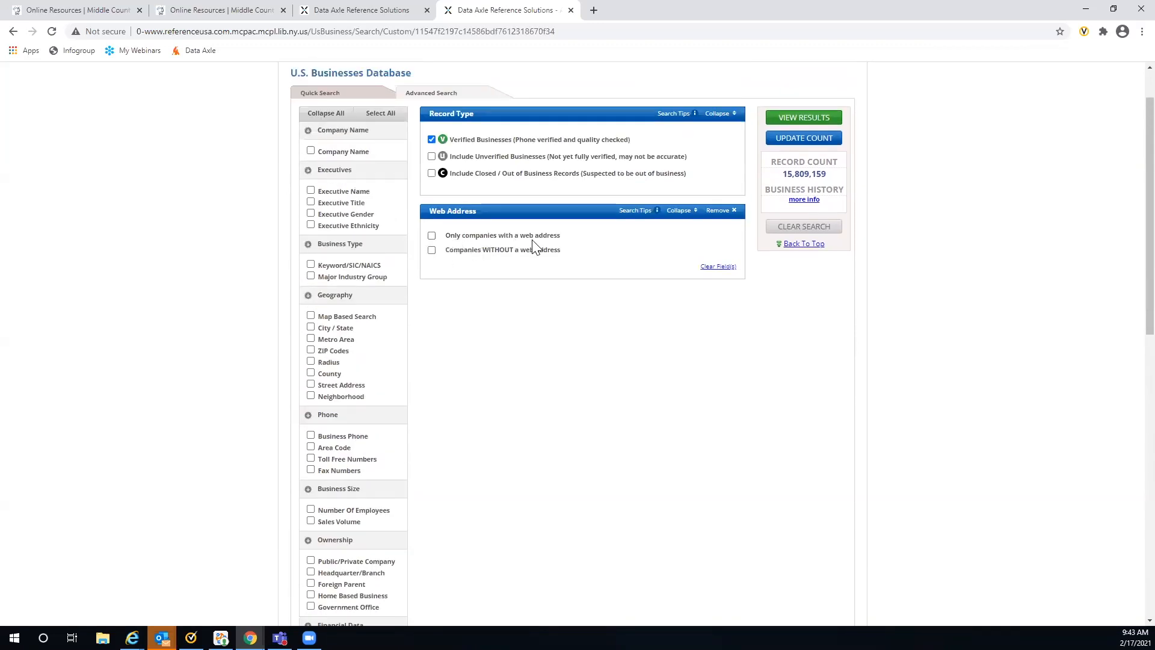
{"action": "left_click", "coordinate": [432, 235]}
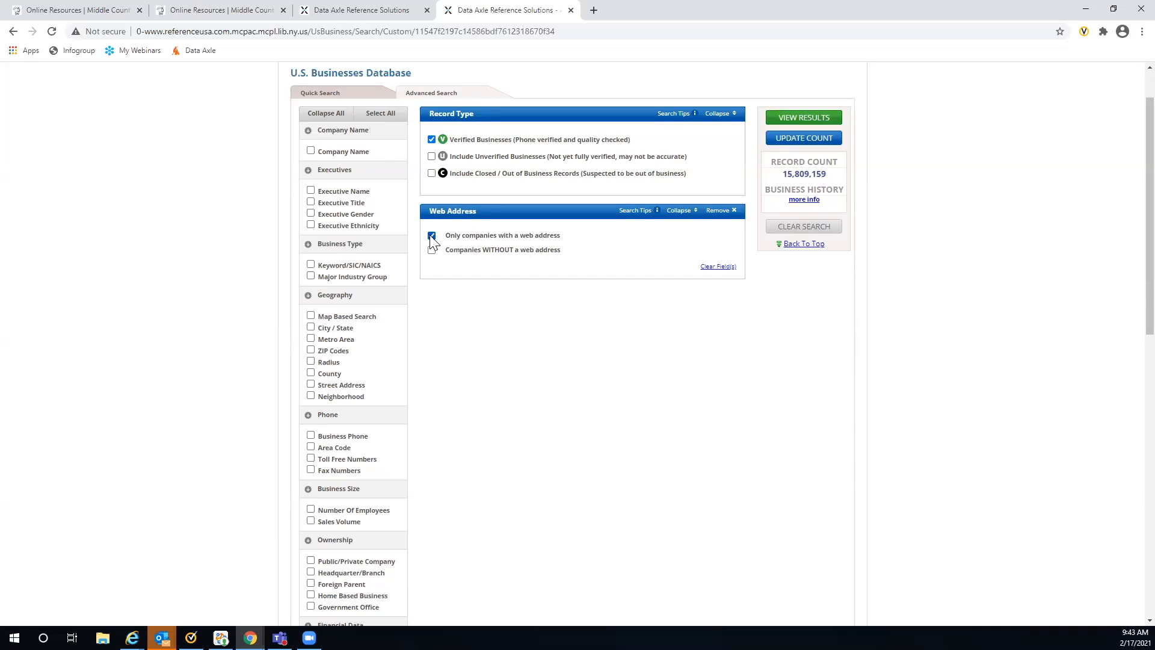